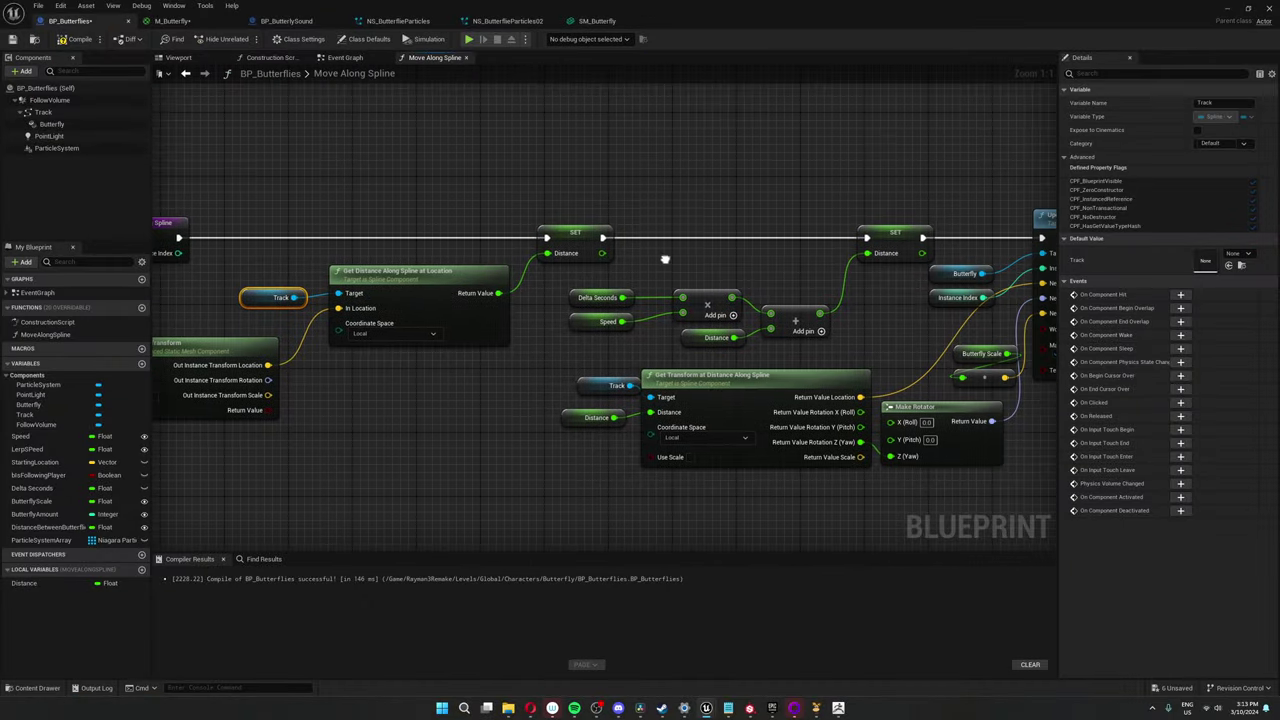
right_click_drag(665, 259, 590, 273)
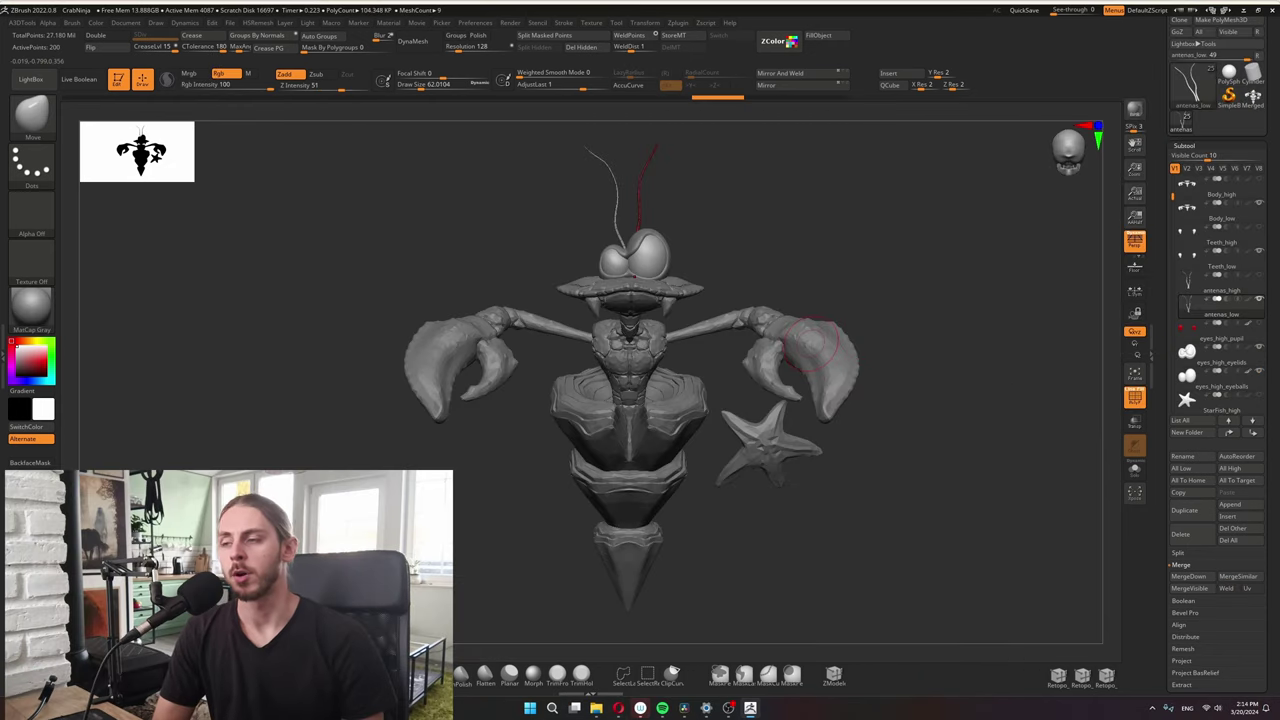
In ZBrush, inspect the crab's low-poly body, antennae, starfish and shell subtools one after another from the front and back.
left_click(813, 343, "alt")
mouse_move(1090, 360)
left_mouse_down()
mouse_move(920, 375)
mouse_move(905, 356)
mouse_move(840, 345)
left_mouse_up()
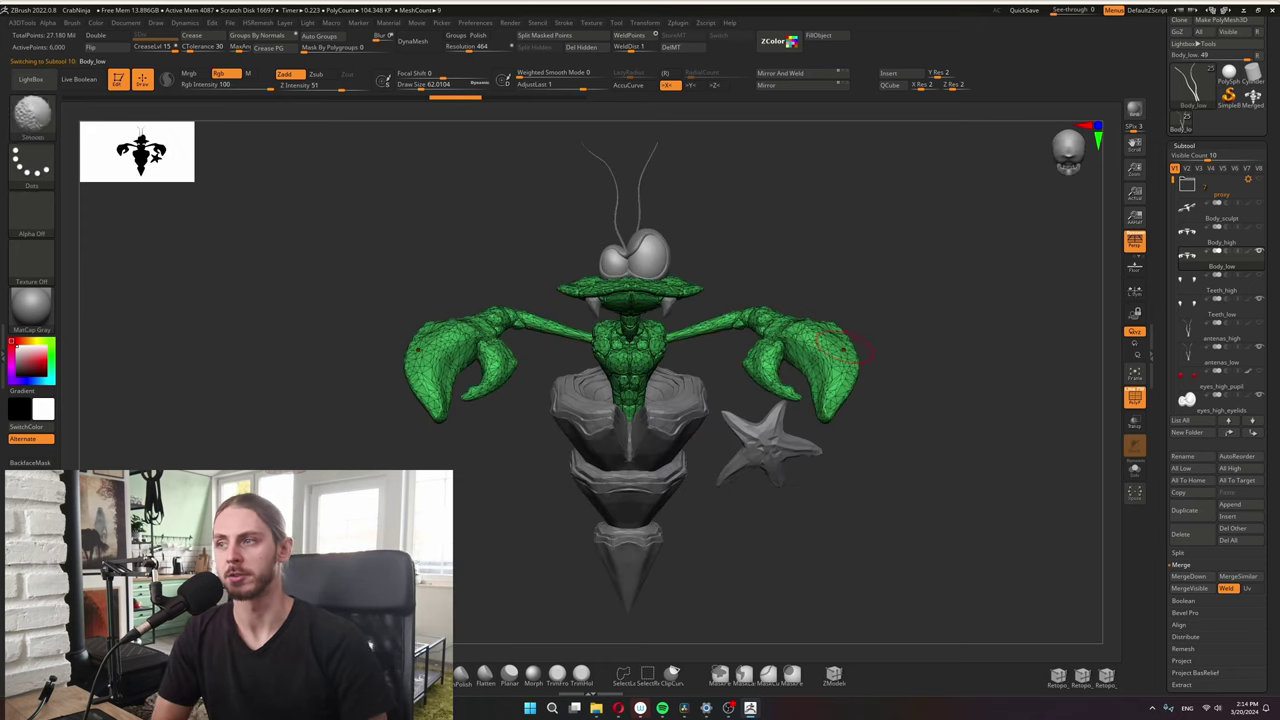
left_click(640, 205, "alt")
left_click(770, 440, "alt")
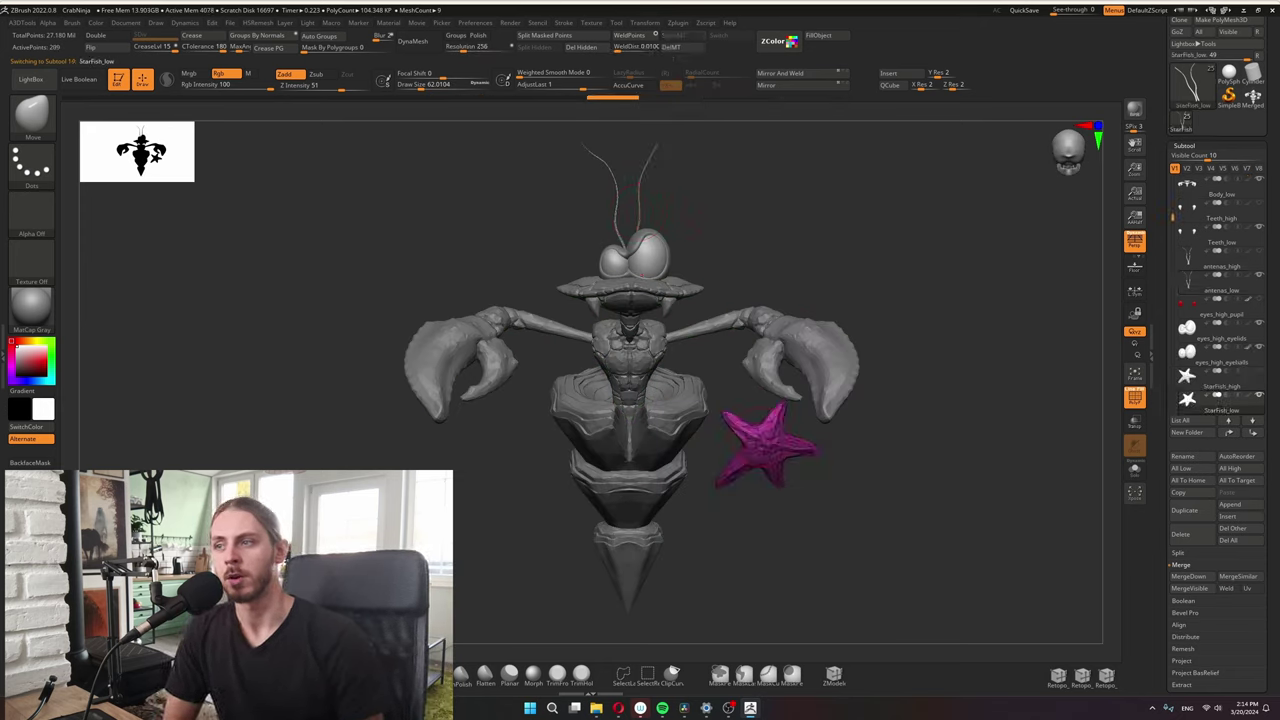
left_click_drag(900, 400, 778, 332)
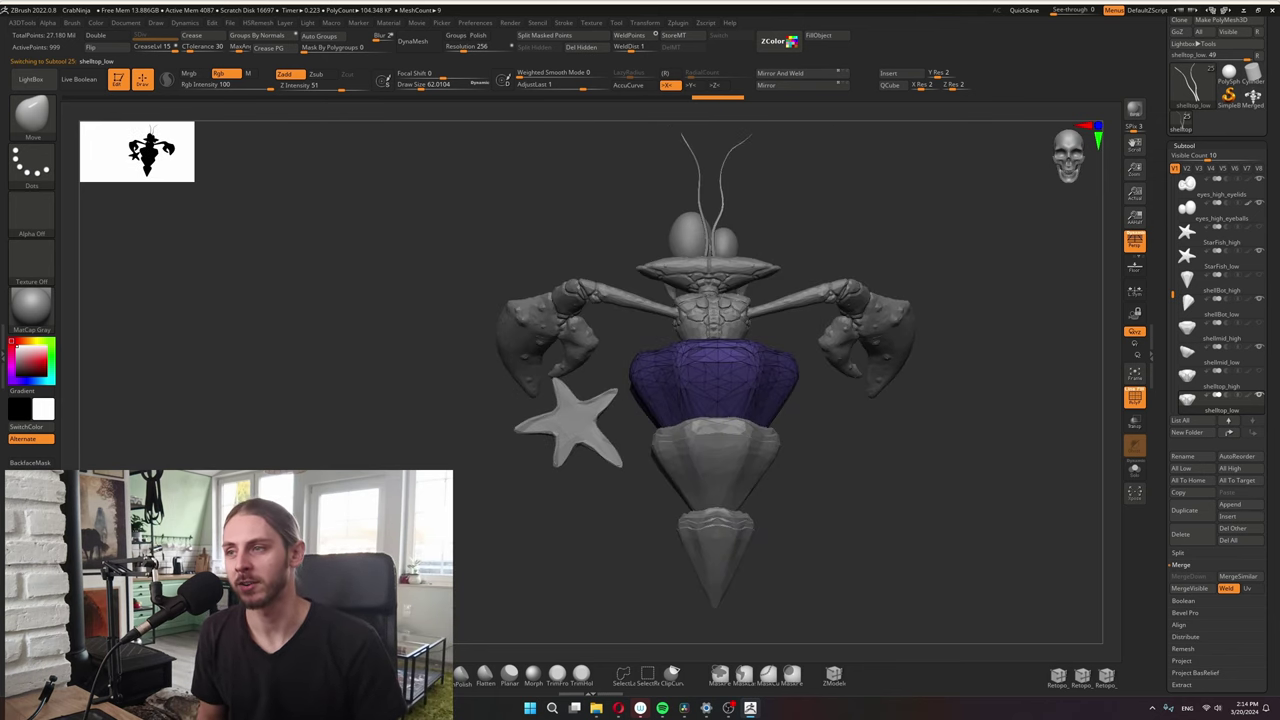
left_click(687, 460, "alt")
left_click_drag(900, 460, 540, 485)
left_click(683, 560, "alt")
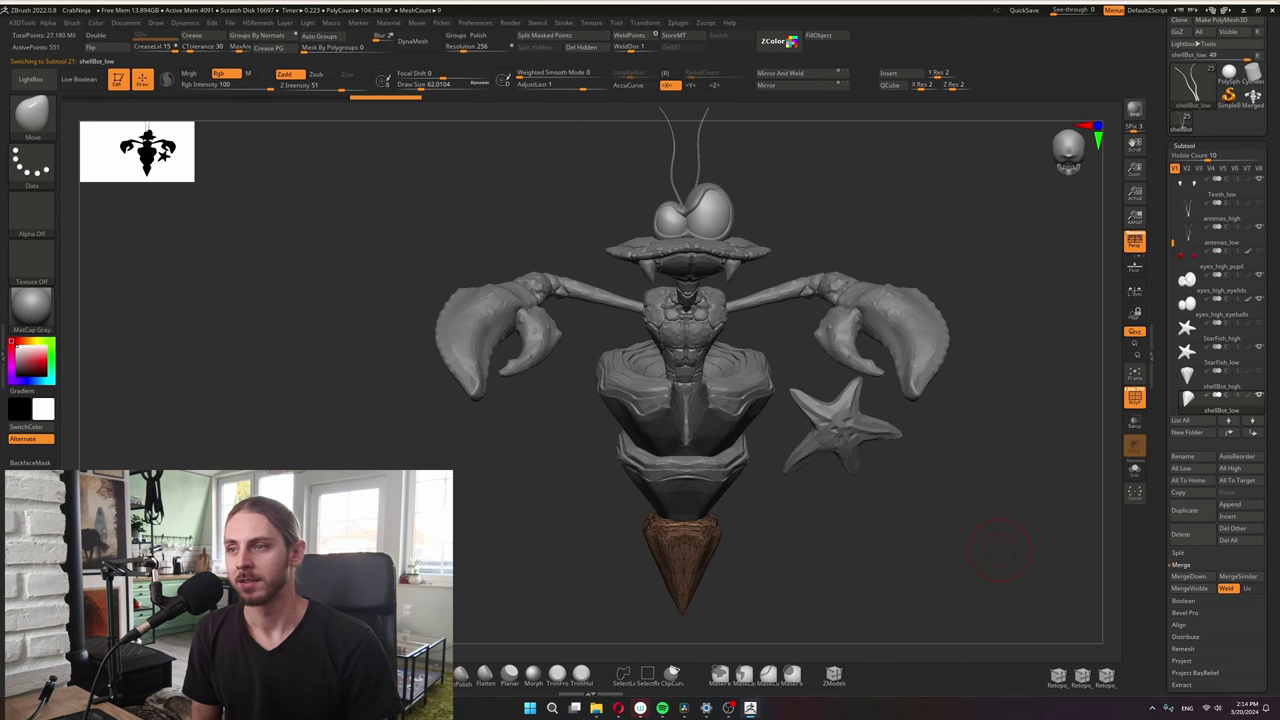
left_click_drag(1045, 545, 470, 545)
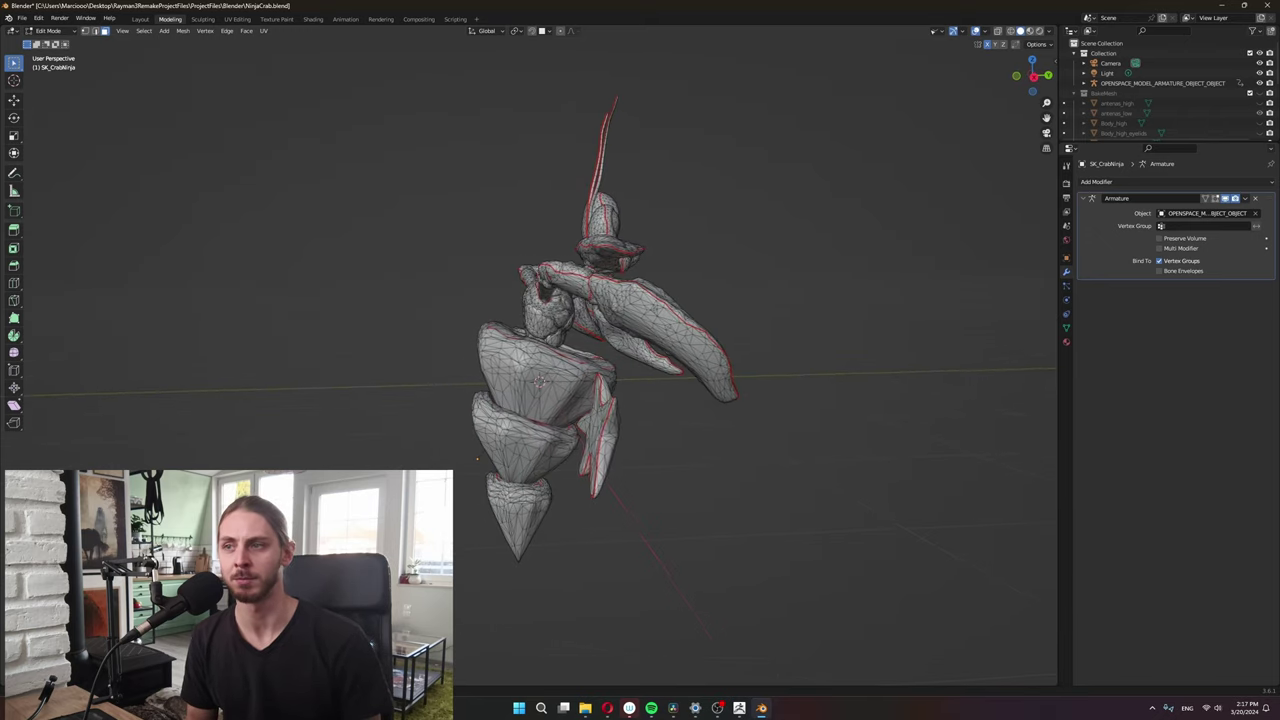
In Blender, add a Data Transfer modifier to SK_CrabNinja with the original low-poly crab as source, and expand its Vertex Data settings.
middle_click_drag(640, 400, 815, 400)
middle_click_drag(690, 400, 745, 384)
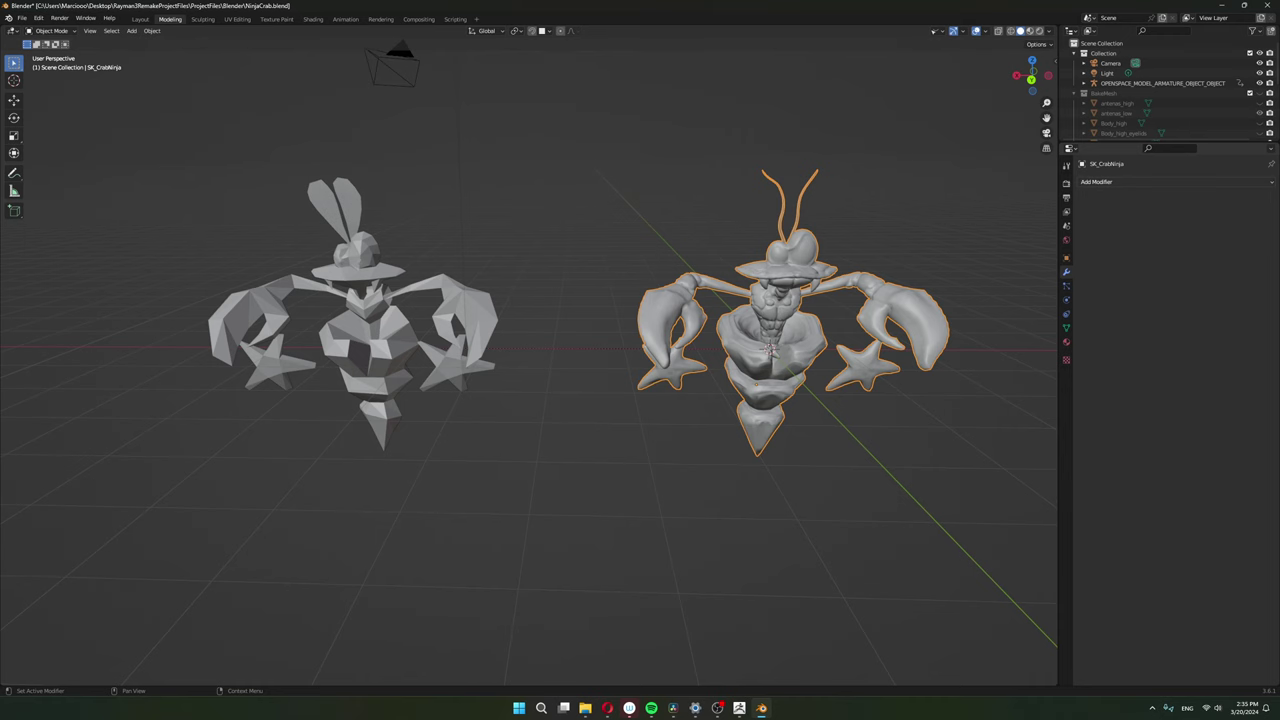
left_click(1100, 181)
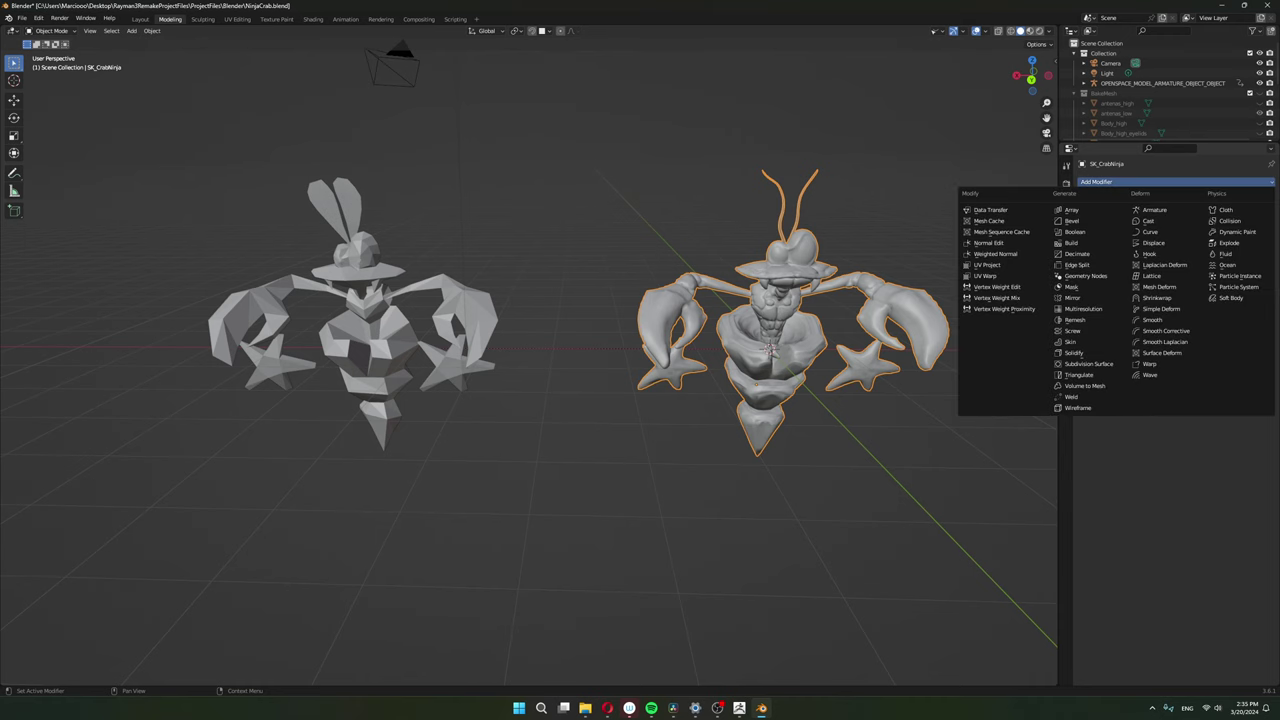
left_click(990, 209)
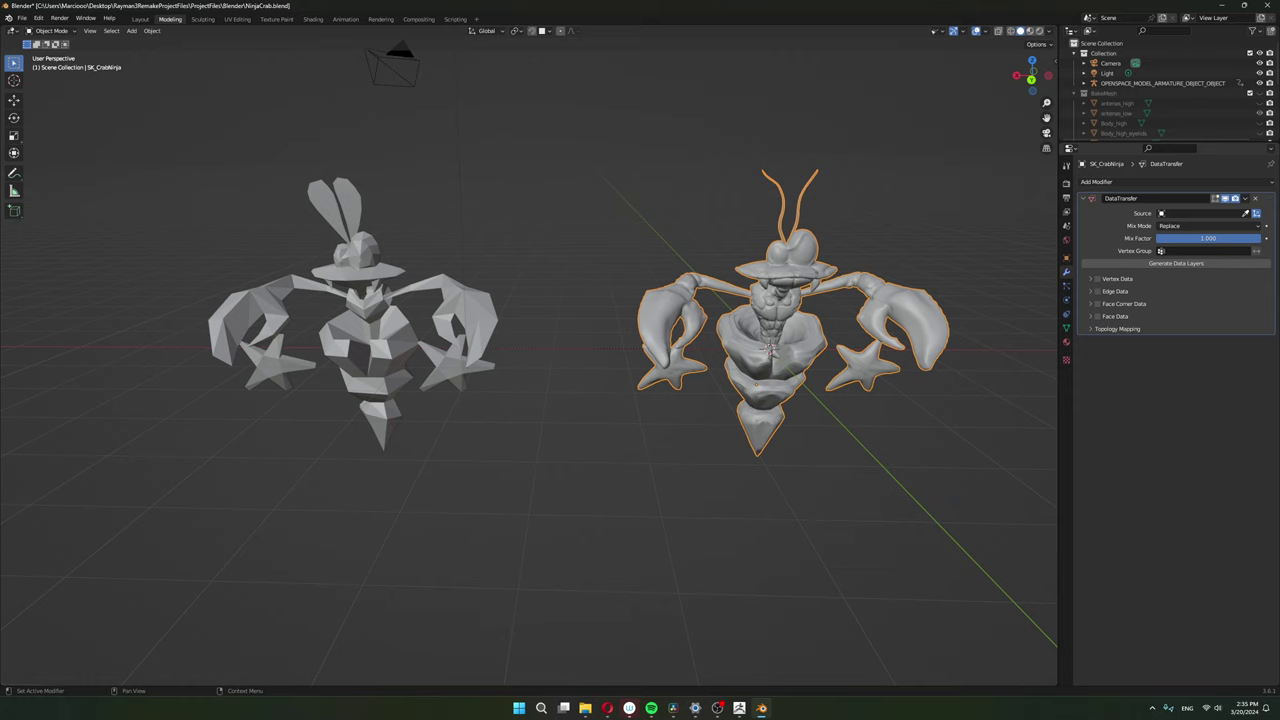
left_click(1245, 213)
left_click(380, 300)
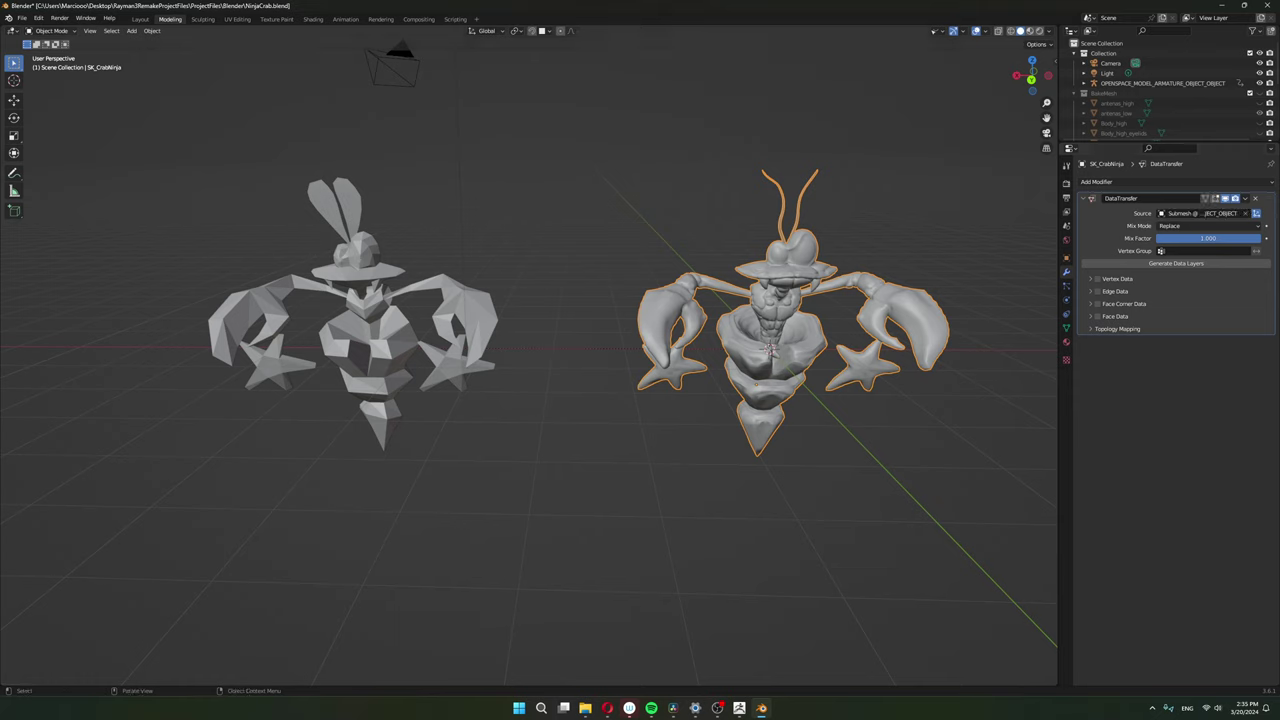
left_click(1091, 279)
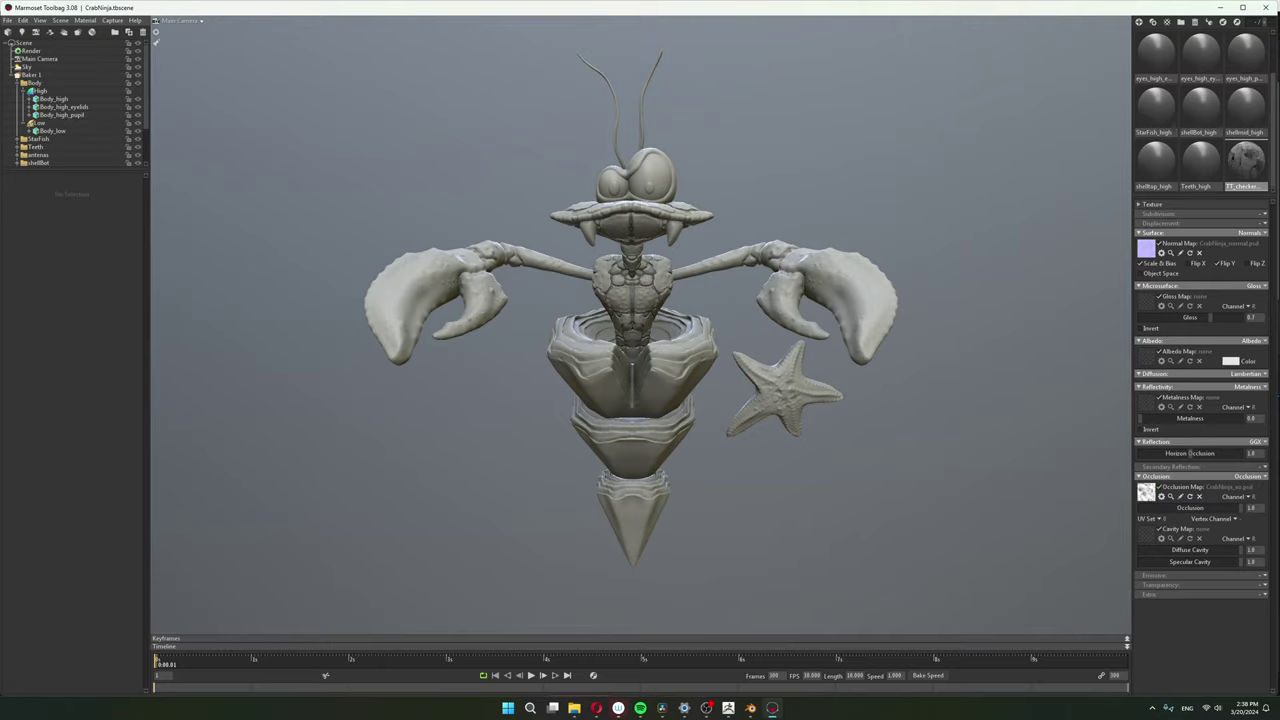
left_click_drag(900, 360, 360, 360)
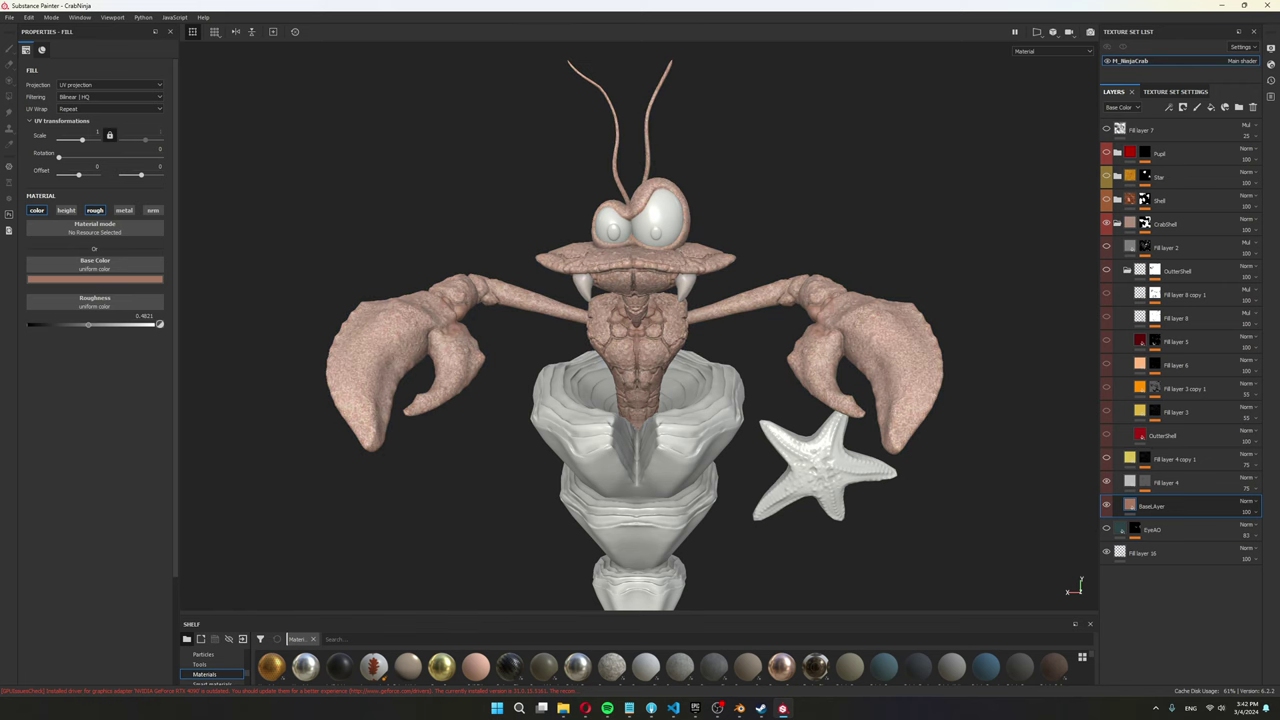
In Substance Painter, examine the base skin and outer shell texturing on the crab's body, up close and from a distance.
scroll(660, 308, "up", 4)
scroll(600, 330, "up", 2)
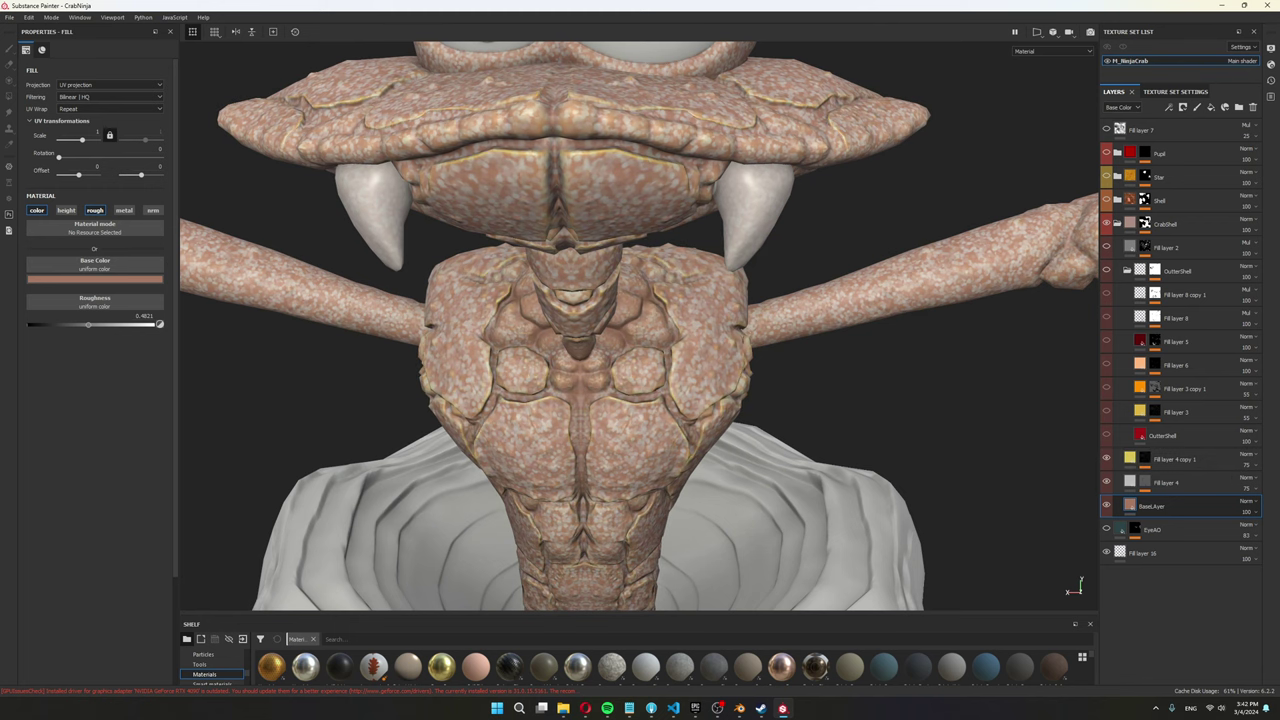
scroll(600, 350, "up", 6)
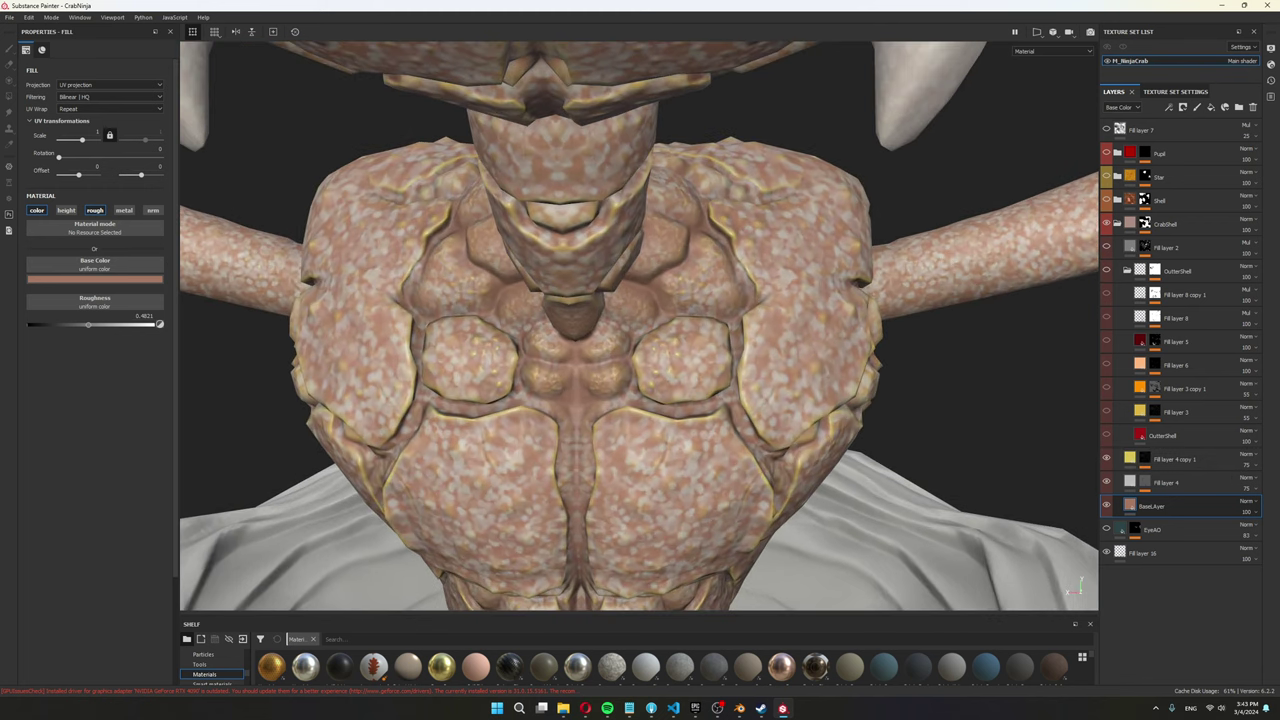
scroll(630, 360, "down", 8)
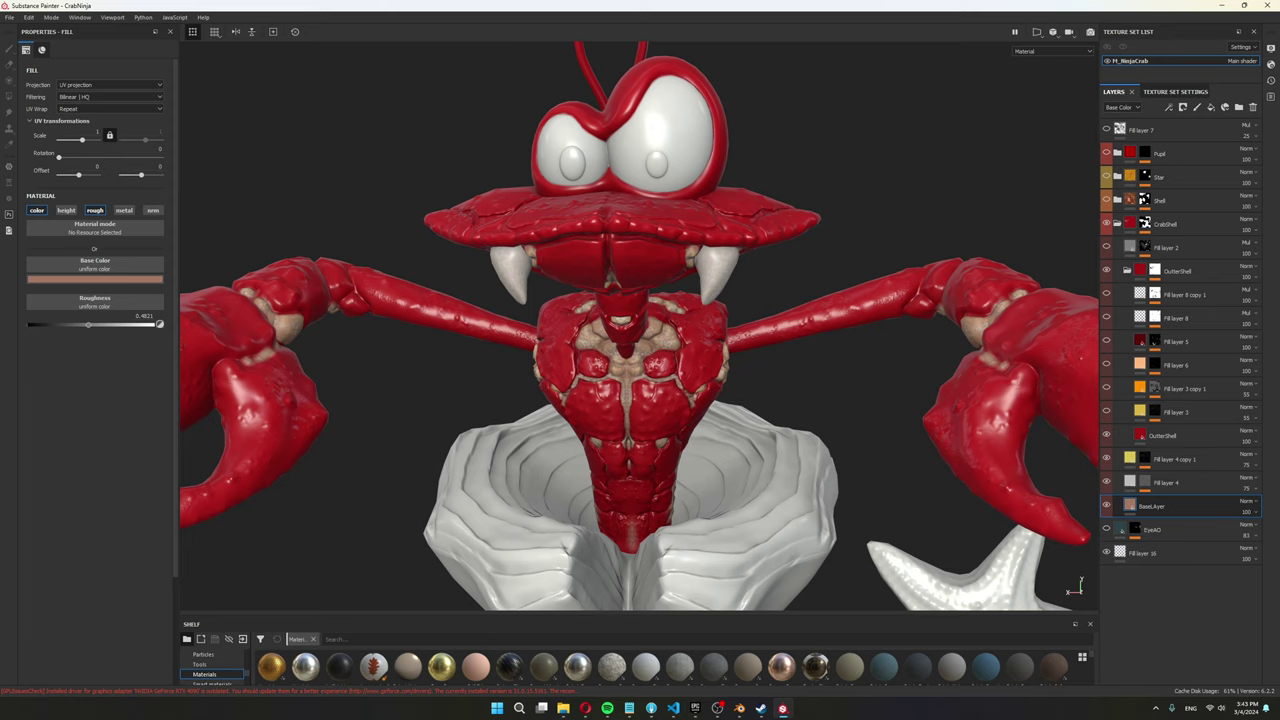
middle_click_drag(628, 470, 667, 461, "alt")
scroll(661, 465, "down", 2)
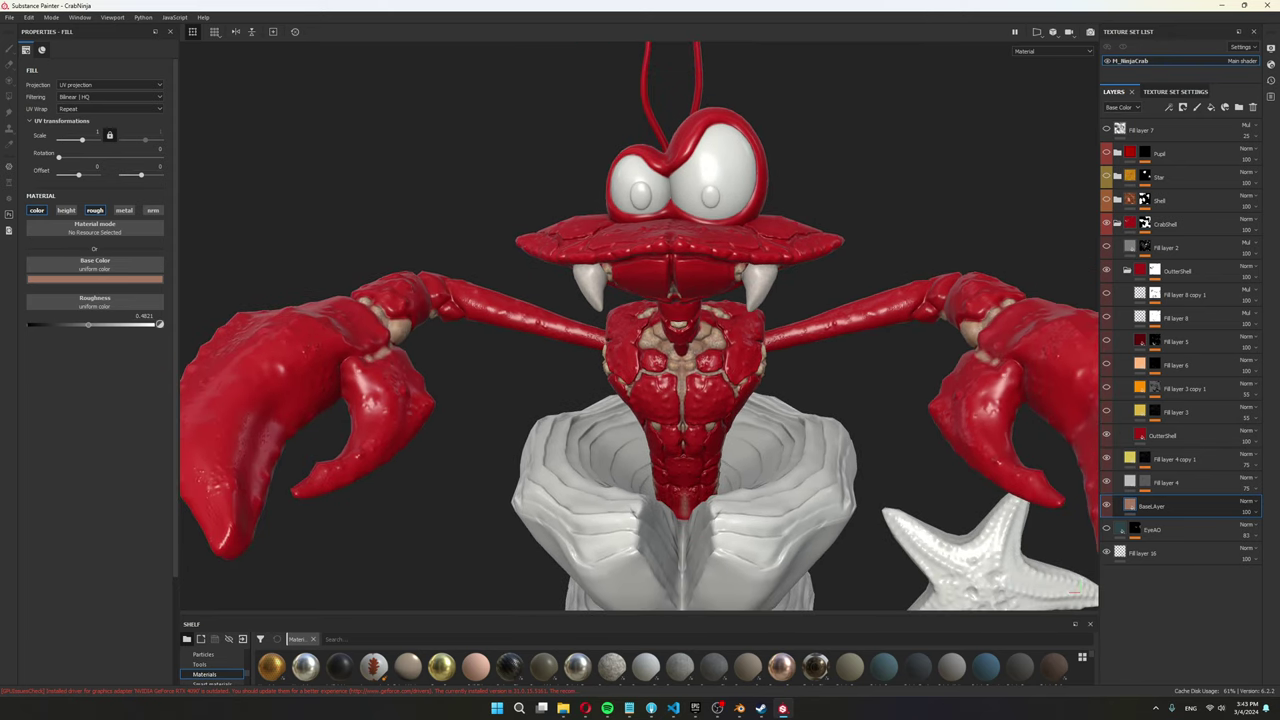
scroll(640, 326, "down", 4)
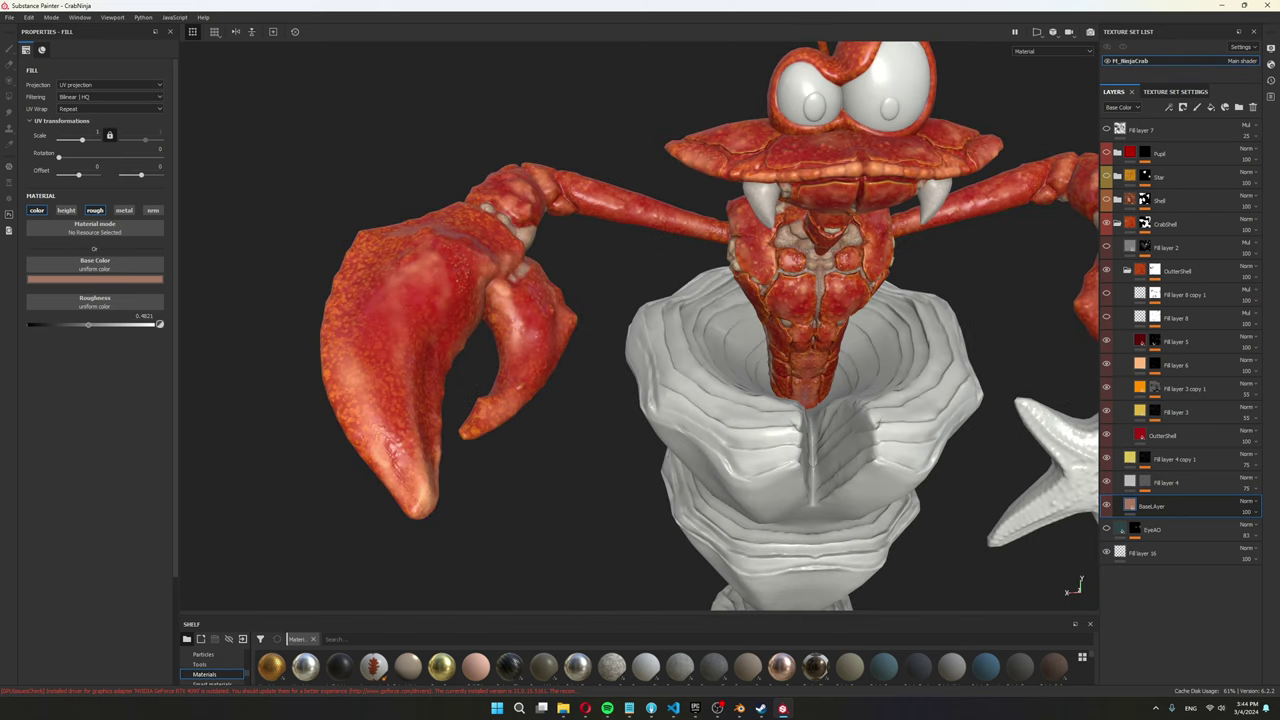
Select Fill layer 8 in the OutterShell folder and inspect the crab's claw in the Roughness channel view.
scroll(639, 326, "up", 3)
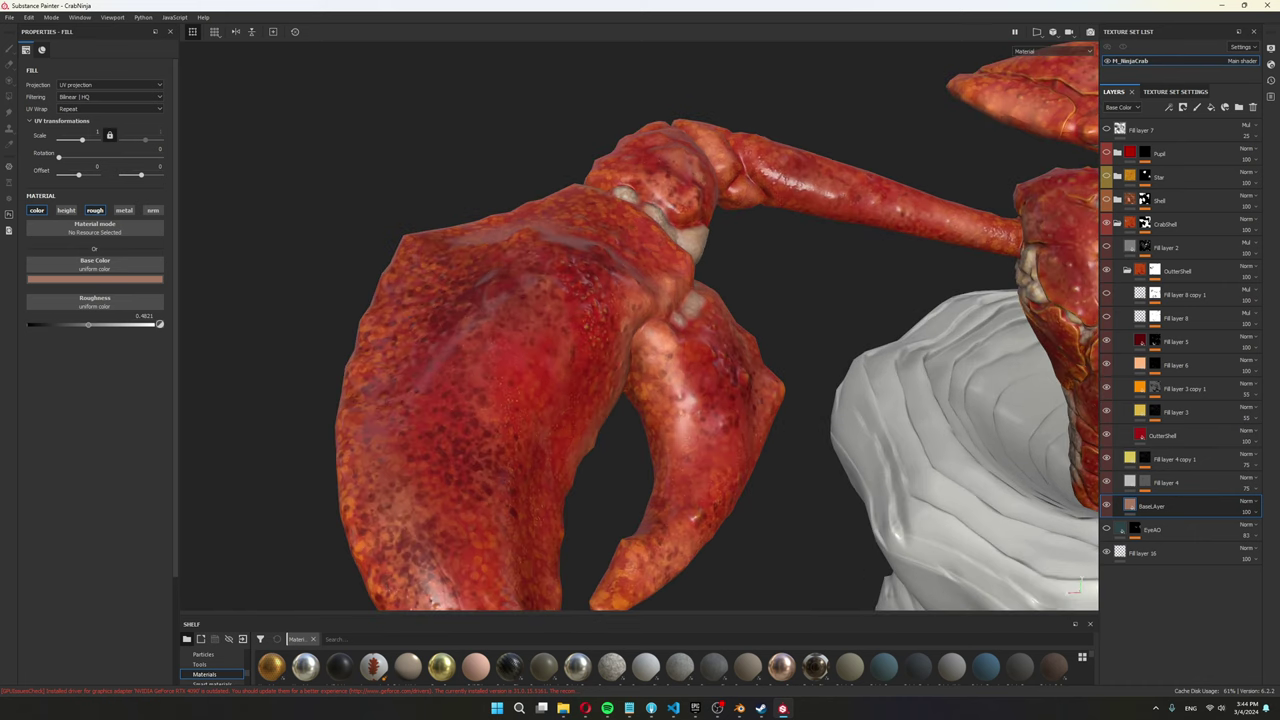
left_click(1176, 318)
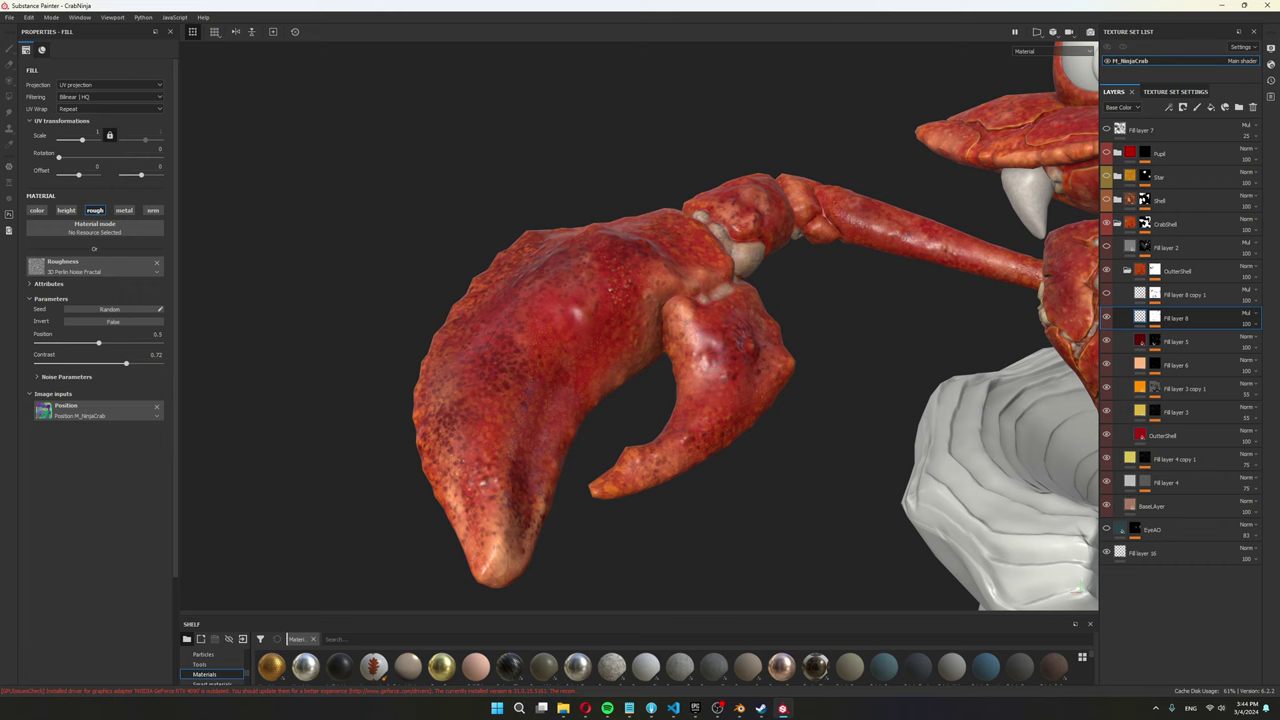
left_click_drag(639, 326, 665, 326, "alt")
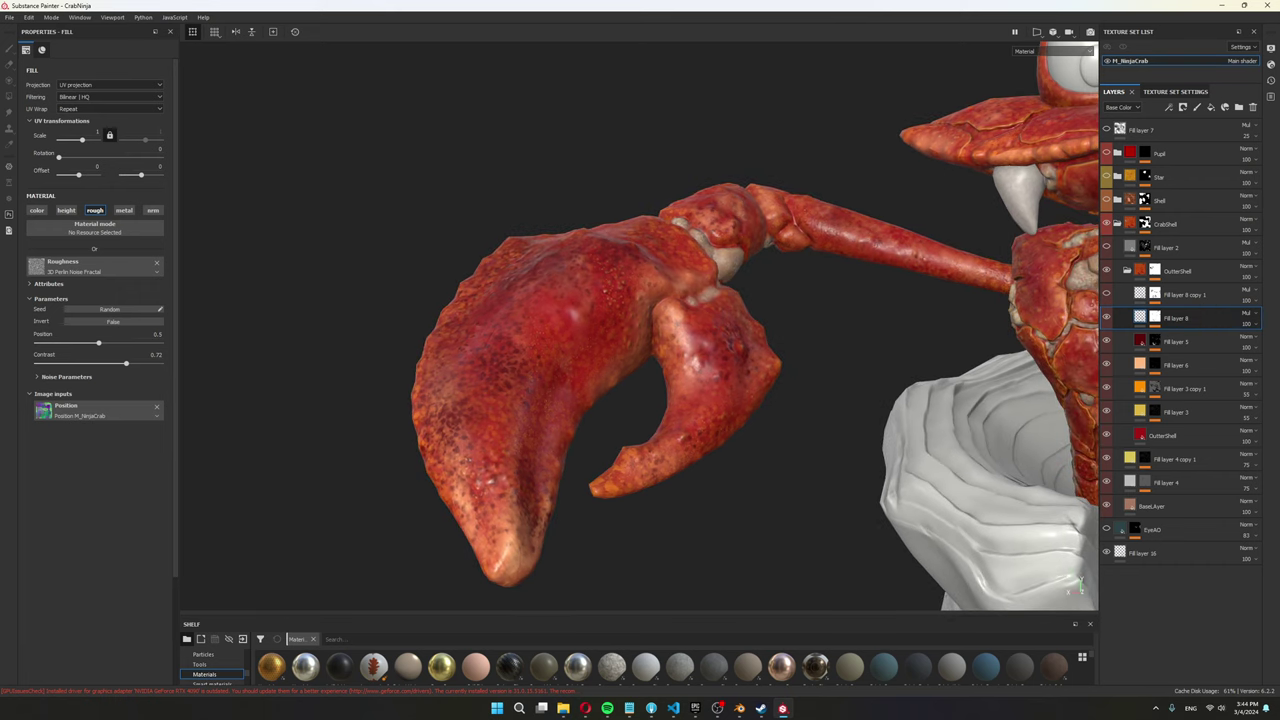
key("c")
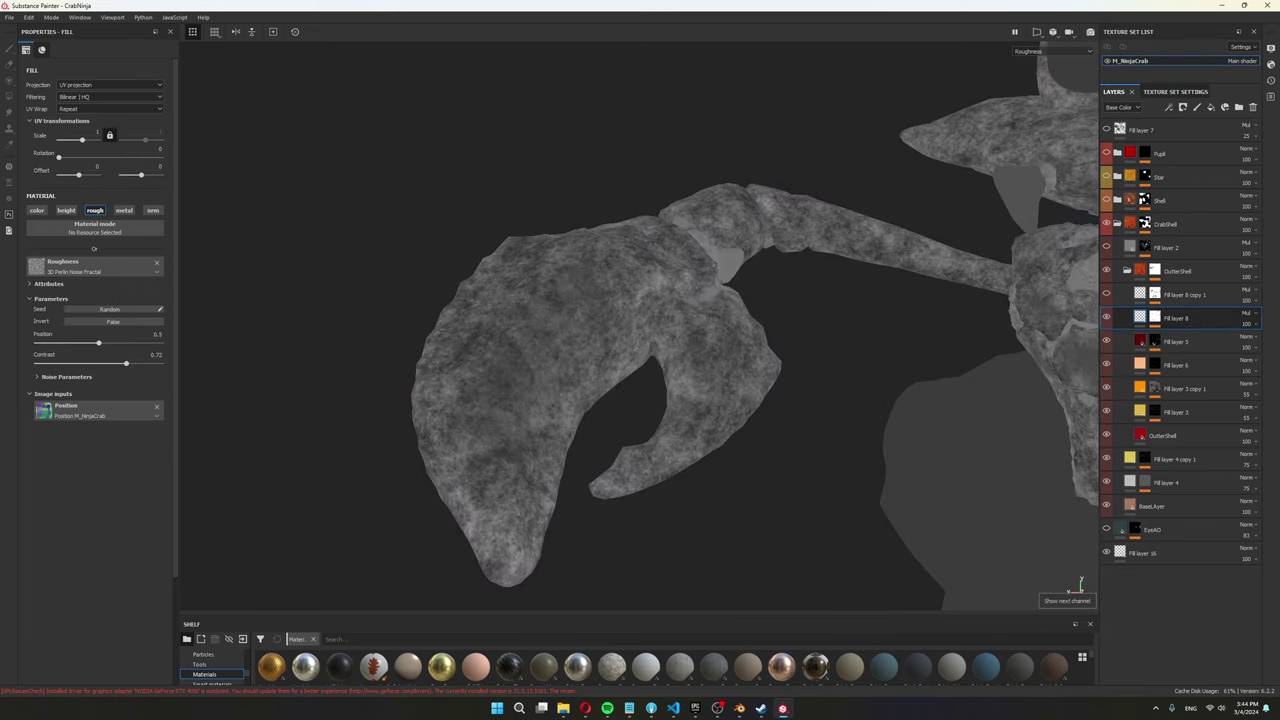
scroll(639, 326, "up", 2)
left_click_drag(639, 326, 660, 339, "alt")
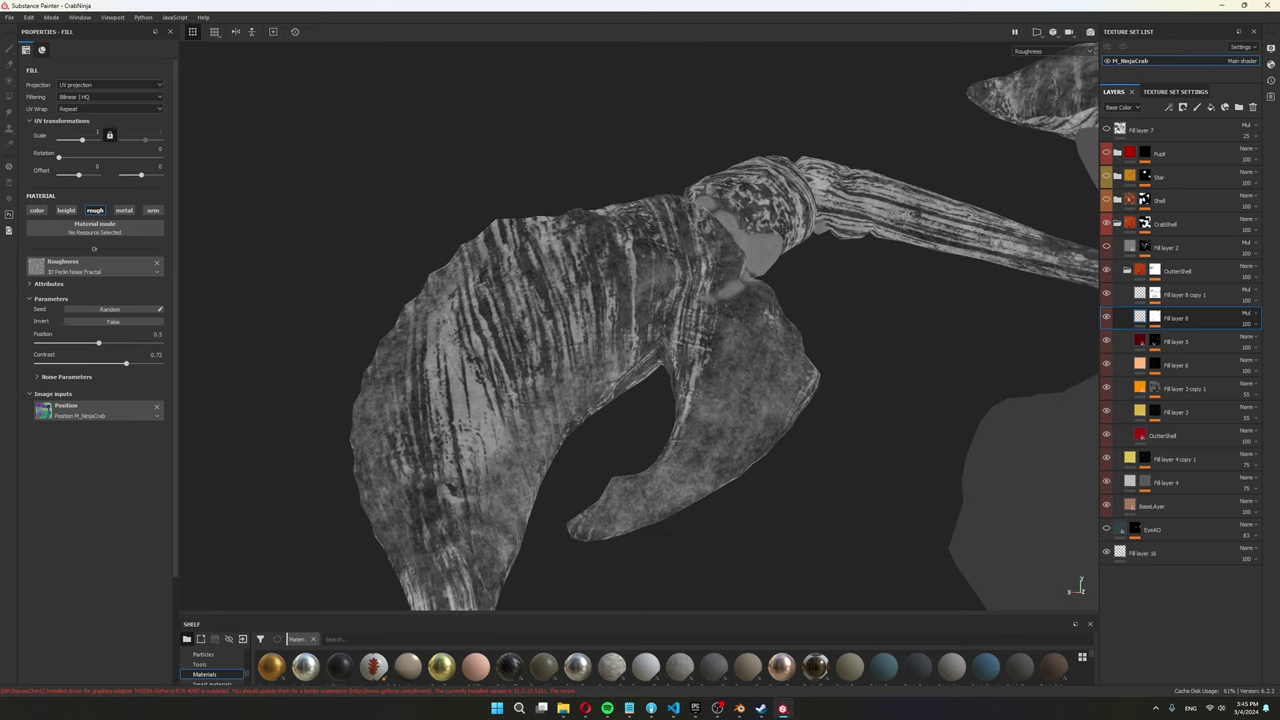
Inspect the crab's other claw in the Material view while rotating the environment lighting and changing the viewing angle.
scroll(639, 326, "down", 3)
middle_click_drag(639, 326, 508, 336, "alt")
scroll(639, 326, "down", 1)
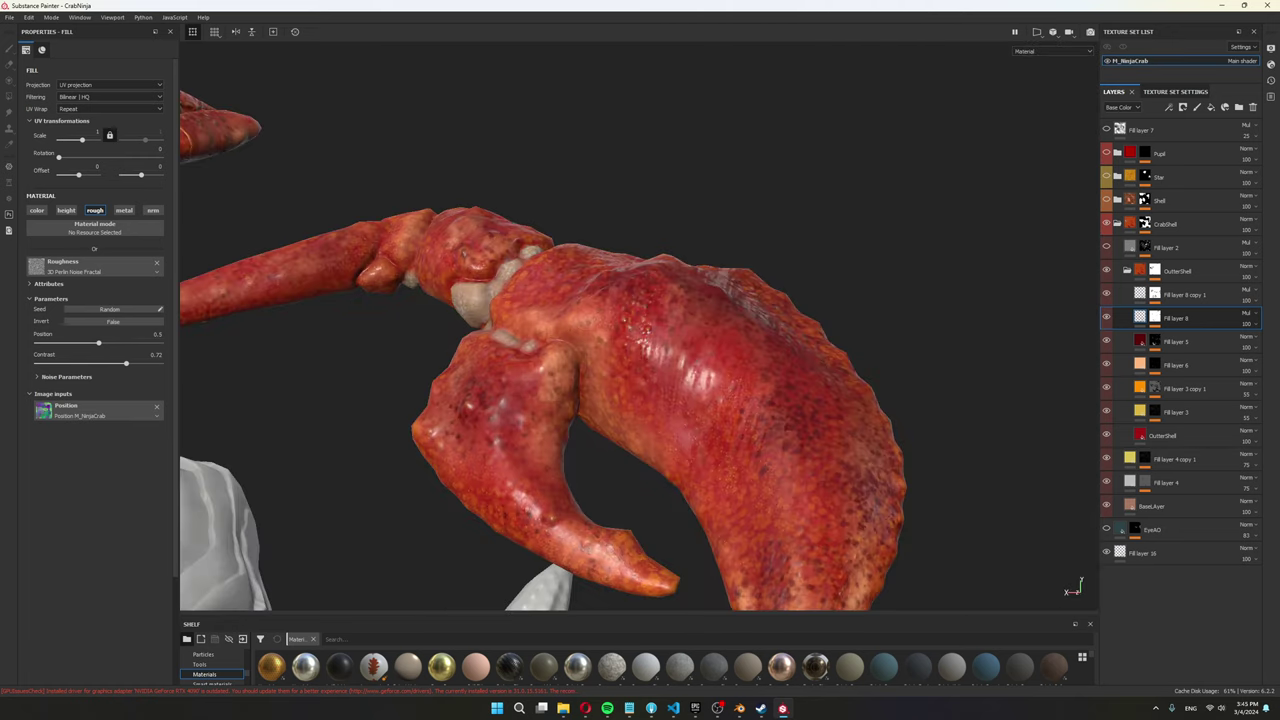
right_click_drag(639, 326, 700, 328, "shift")
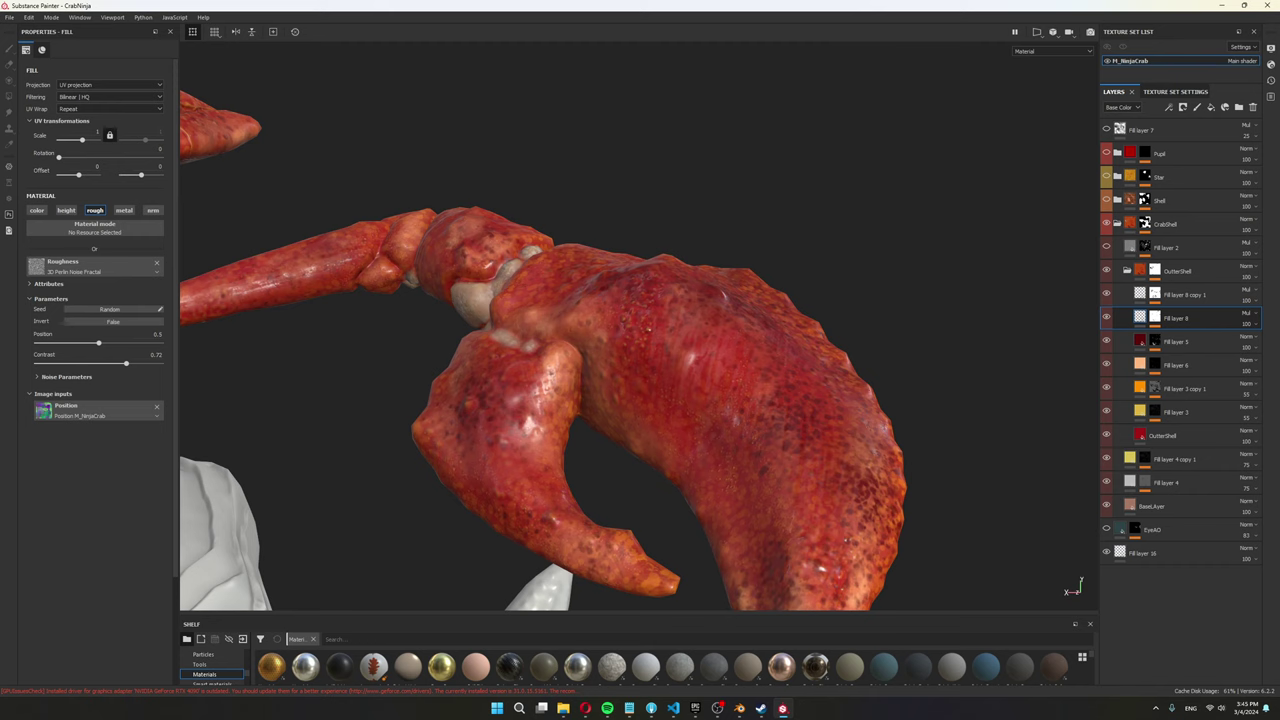
left_click_drag(648, 328, 858, 450, "alt")
scroll(858, 450, "down", 3)
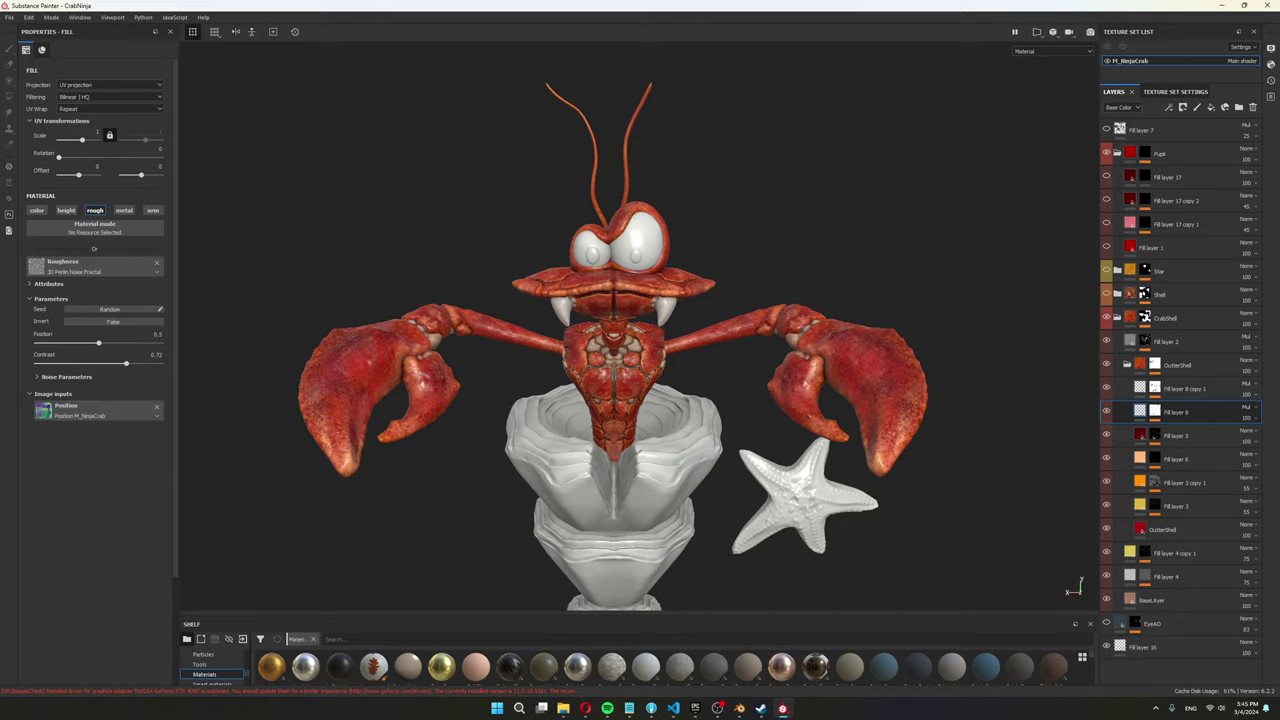
Turn on Fill layer 1 in the Pupil folder to colour the crab's pupils red.
scroll(640, 326, "up", 3)
middle_click_drag(640, 249, 640, 420, "alt")
scroll(648, 400, "up", 2)
scroll(737, 338, "up", 1)
left_click(1106, 247)
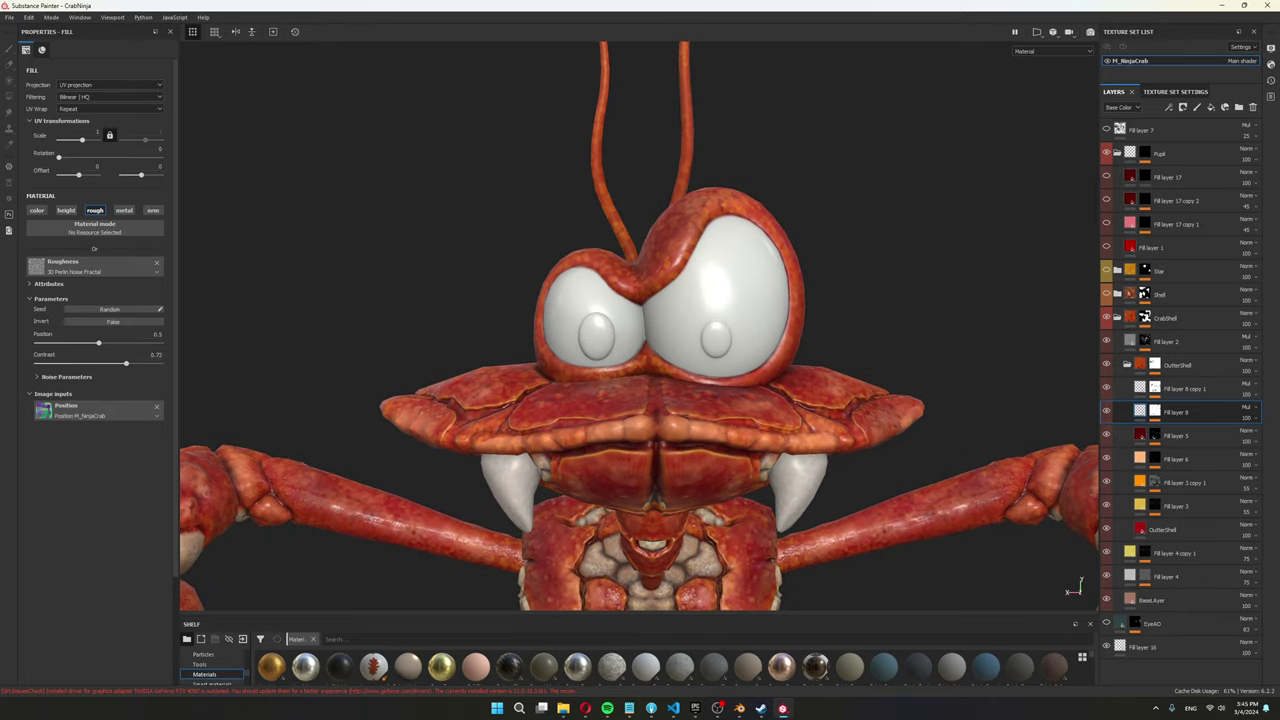
scroll(737, 338, "up", 1)
scroll(780, 340, "up", 3)
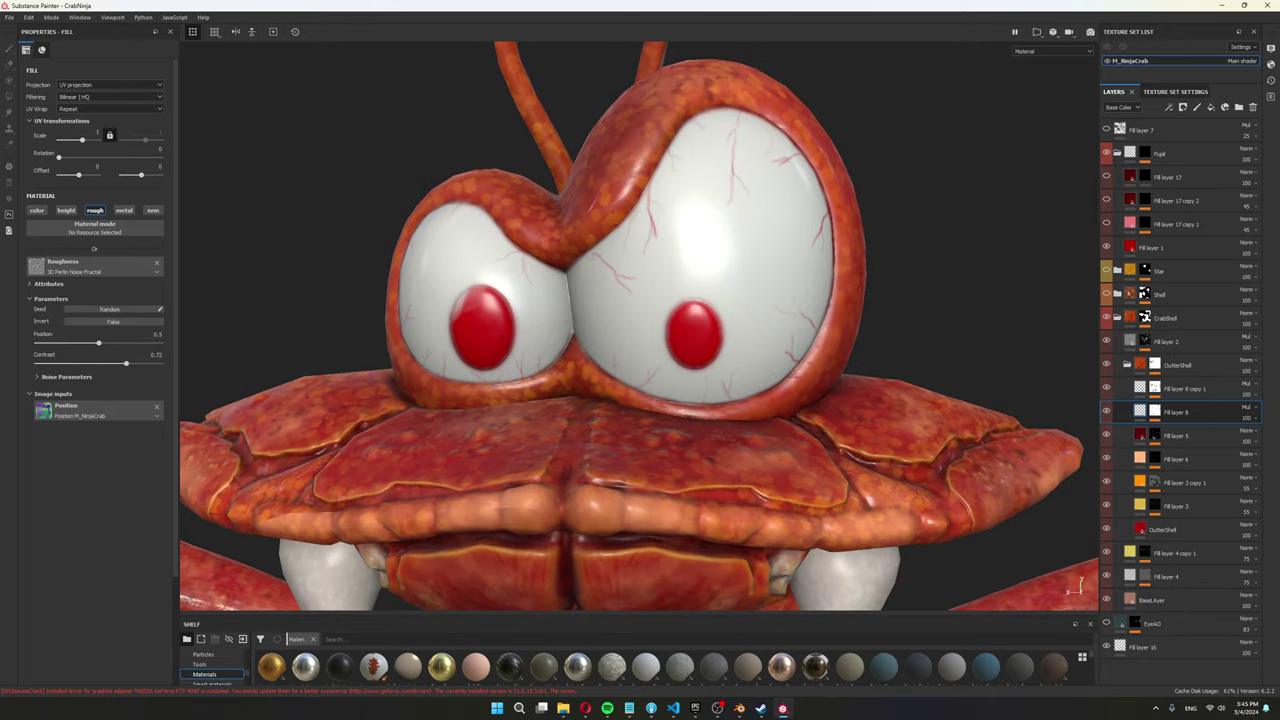
Check the shading of the crab's pupils and eyeballs at several distances, and turn on the EyeAO layer.
scroll(780, 340, "down", 2)
scroll(780, 340, "up", 1)
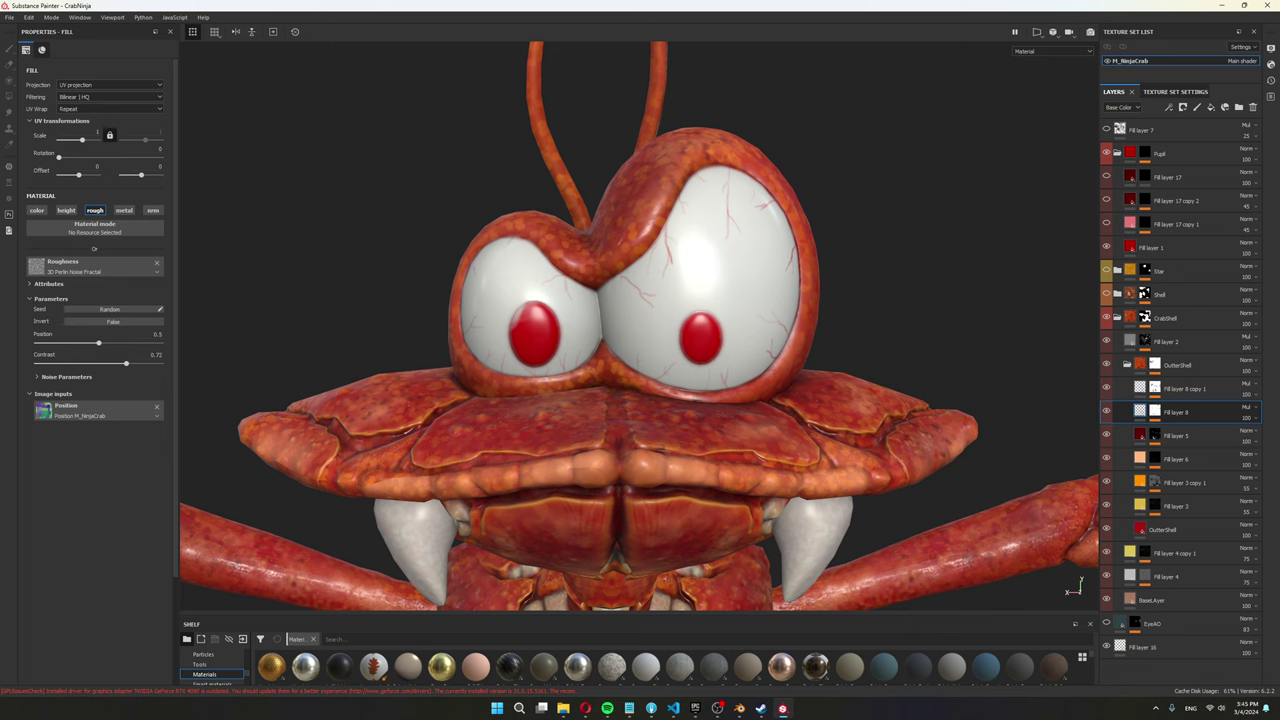
scroll(755, 265, "down", 4)
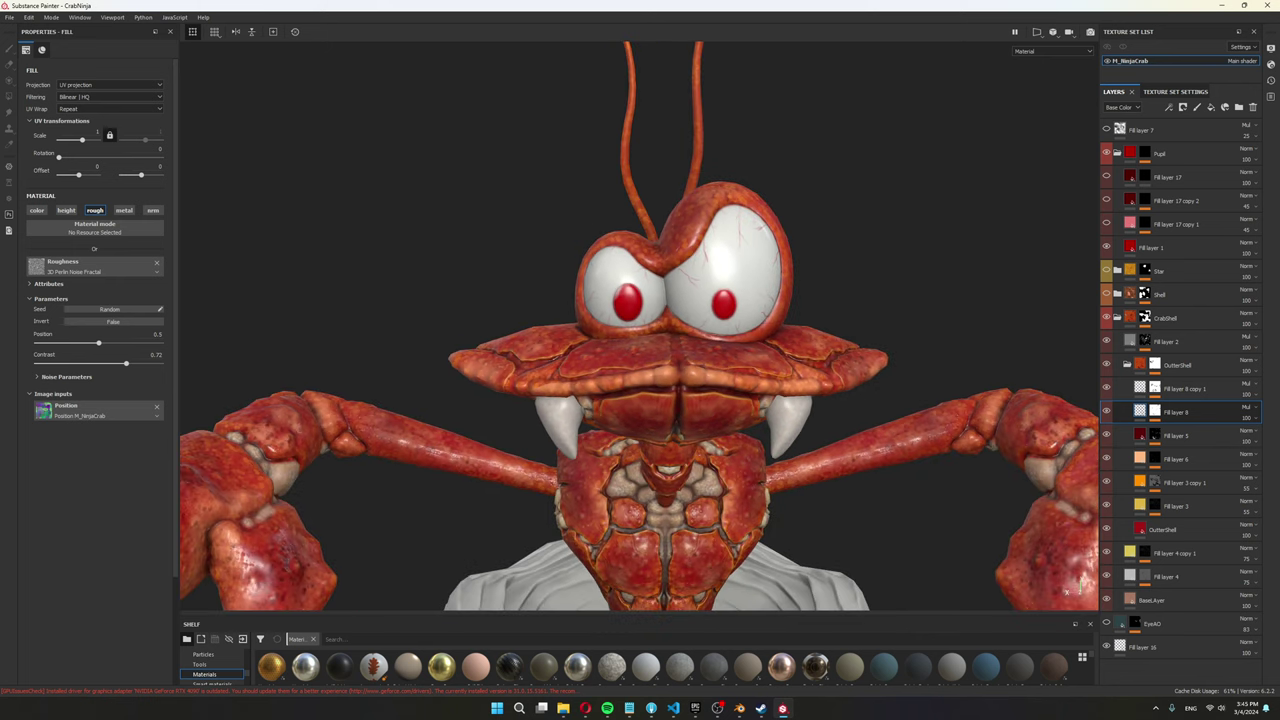
scroll(640, 326, "up", 3)
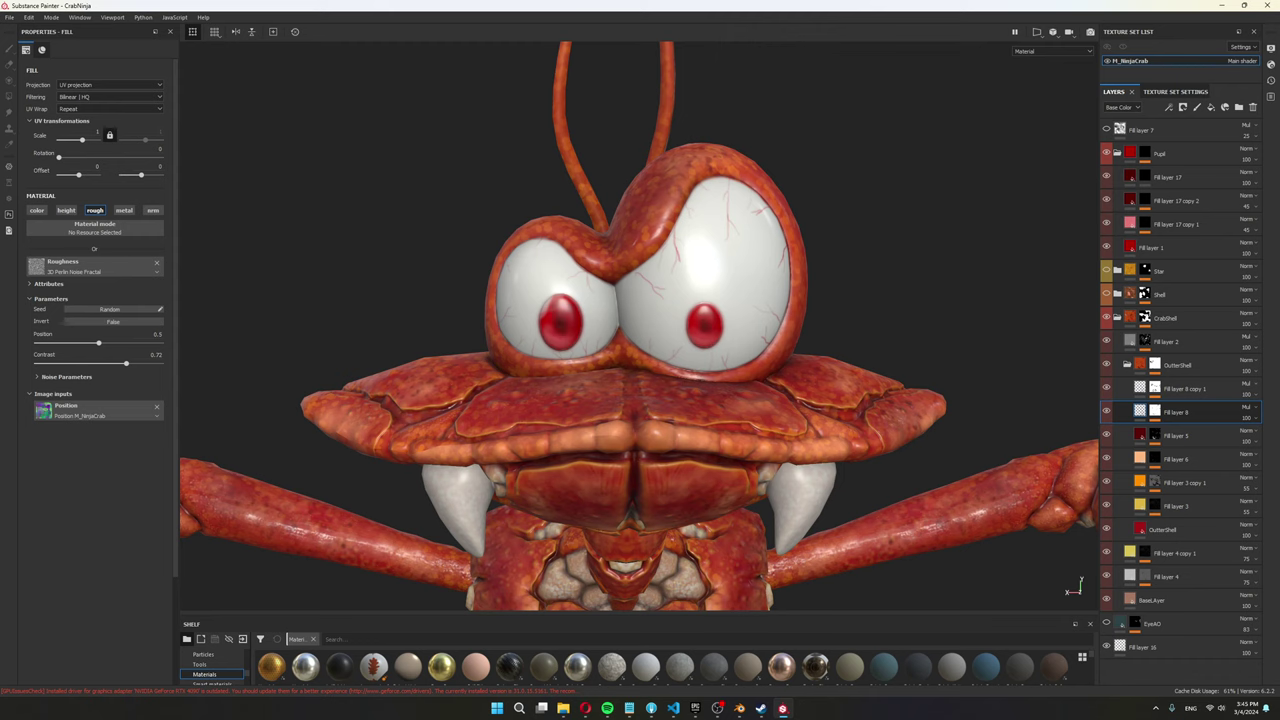
scroll(1079, 586, "down", 3)
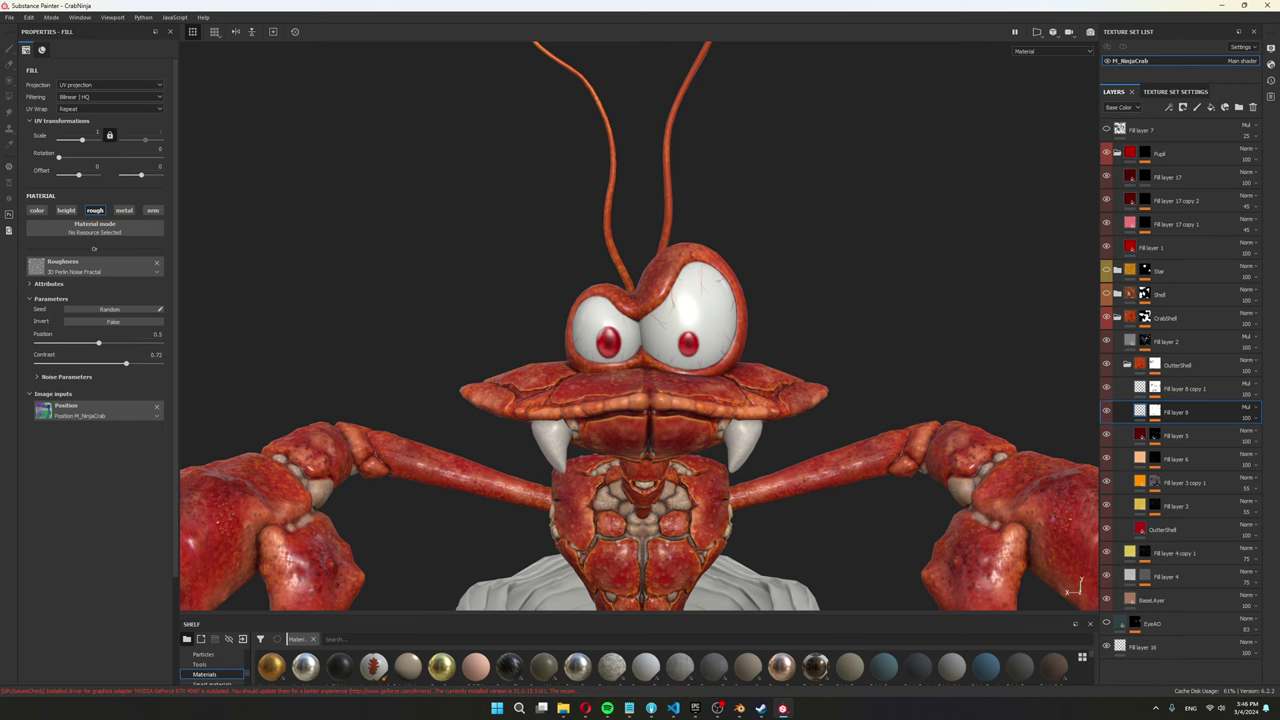
left_click(1120, 623)
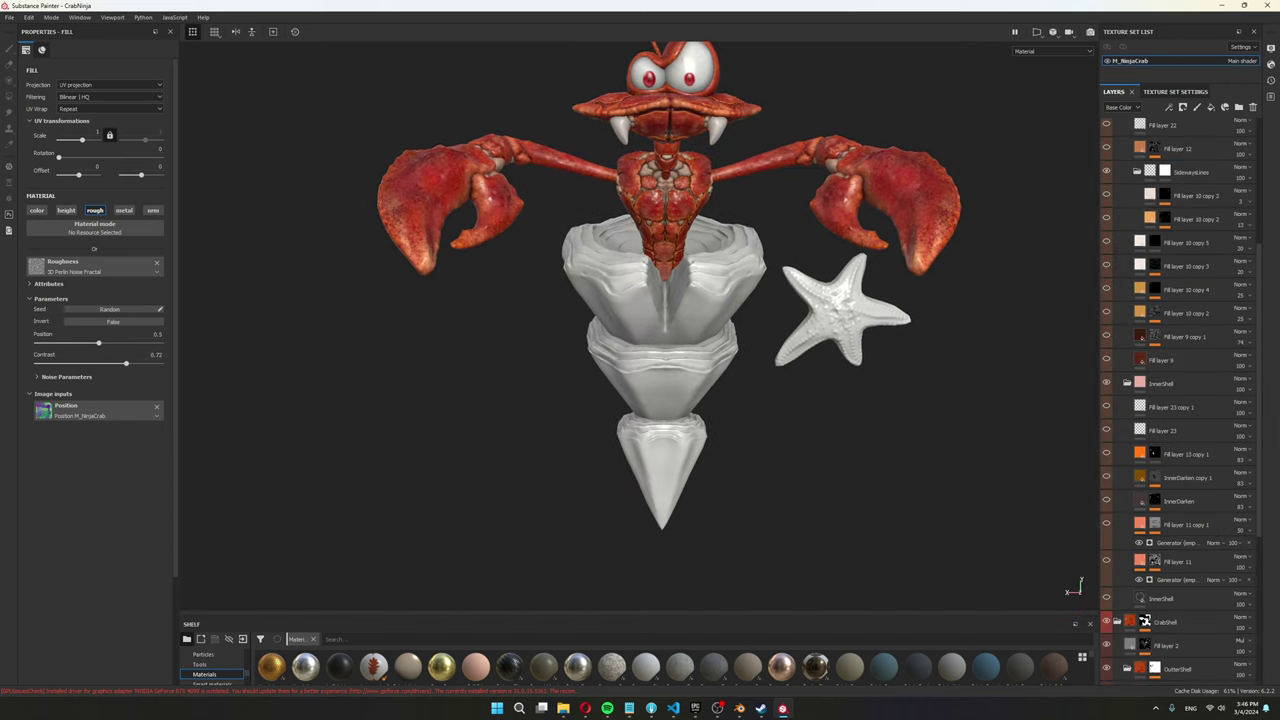
Examine the InnerShell colouring on the crab's shell segments, up close and from a distance.
scroll(658, 316, "up", 2)
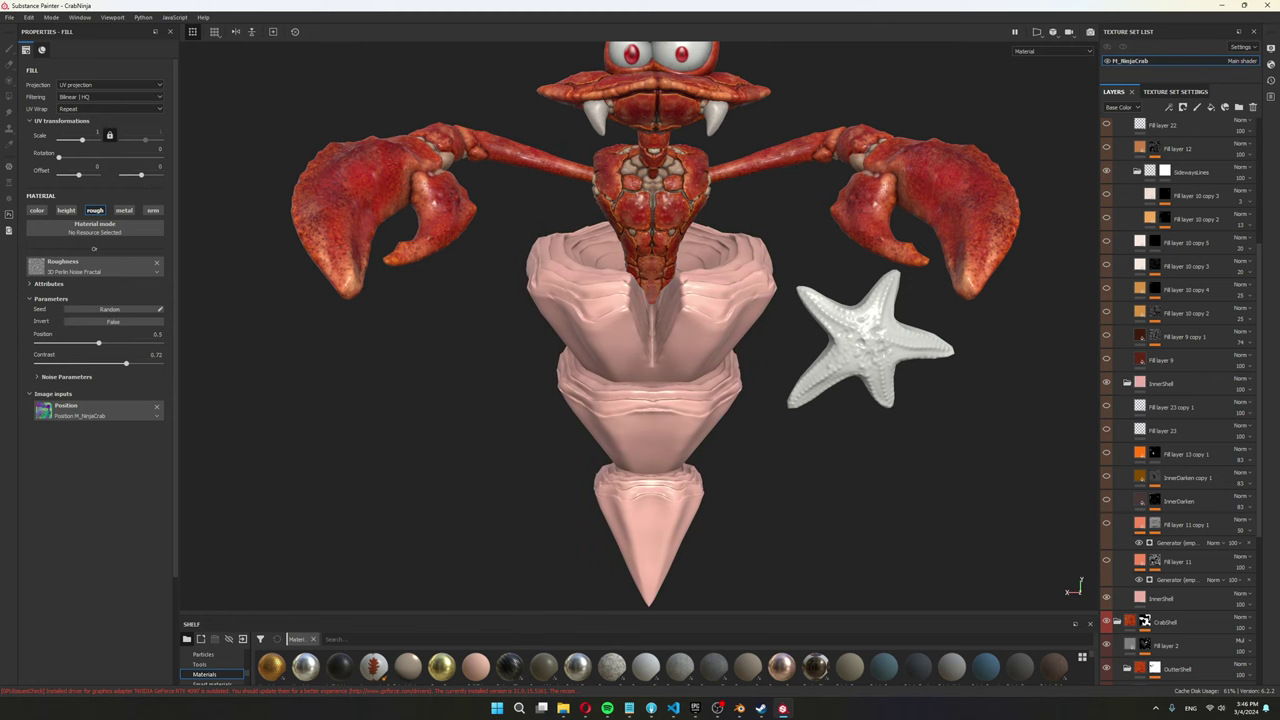
scroll(1073, 589, "down", 2)
scroll(1073, 589, "up", 3)
scroll(1074, 589, "down", 1)
scroll(1075, 589, "up", 2)
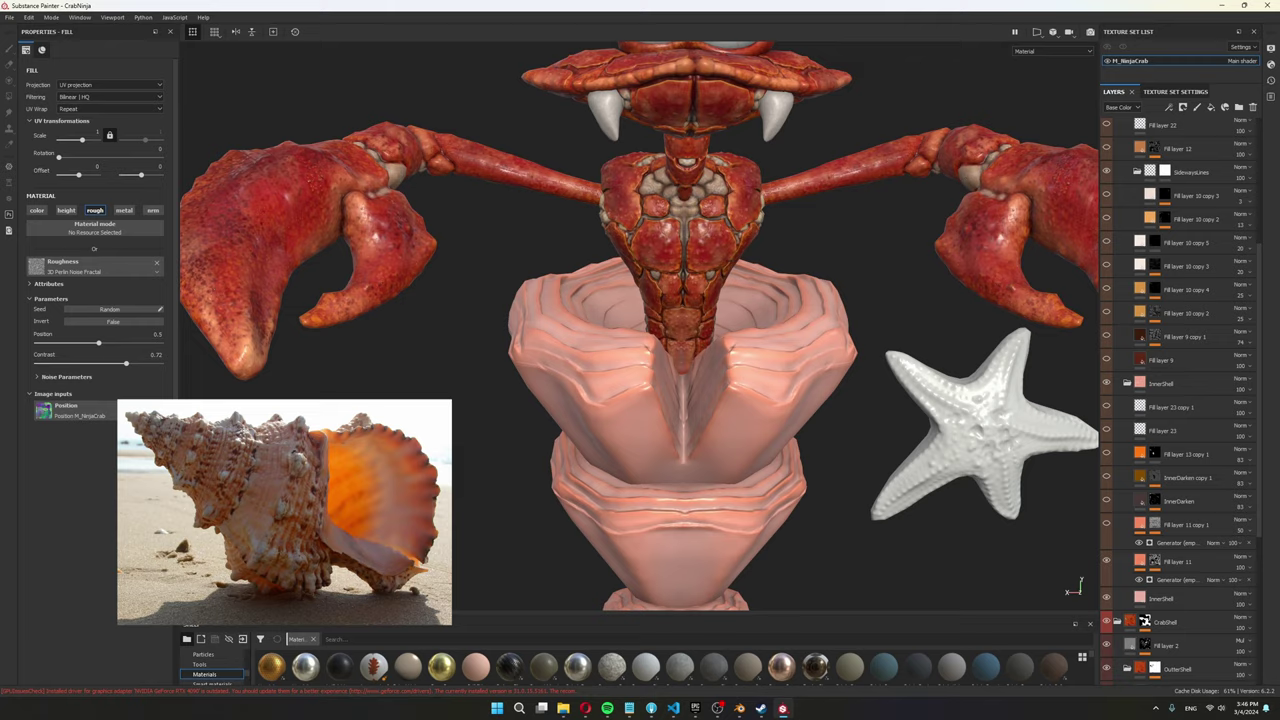
scroll(1075, 589, "up", 3)
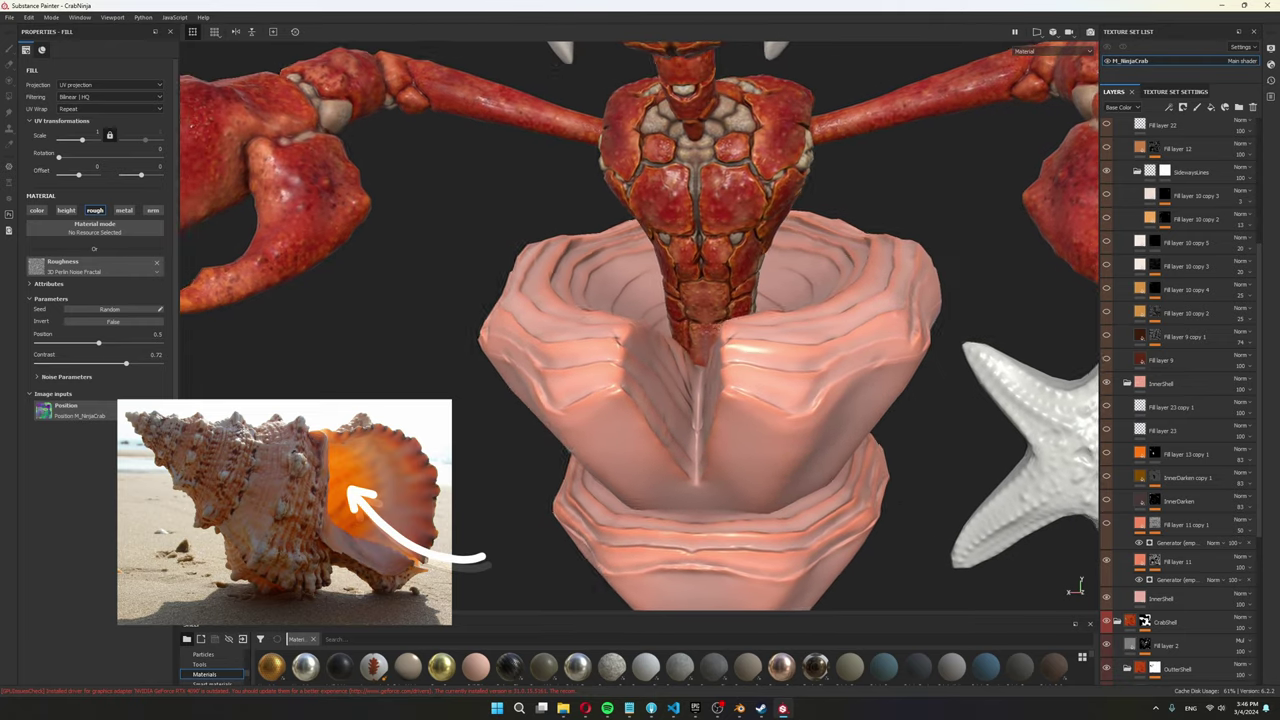
Fill the mask of Fill layer 11 copy 1 in the InnerShell folder with Grunge Concrete Burnt, and turn on InnerDarken copy 1.
mouse_move(457, 330)
left_mouse_down("alt")
mouse_move(420, 334)
mouse_move(477, 334)
left_mouse_up("alt")
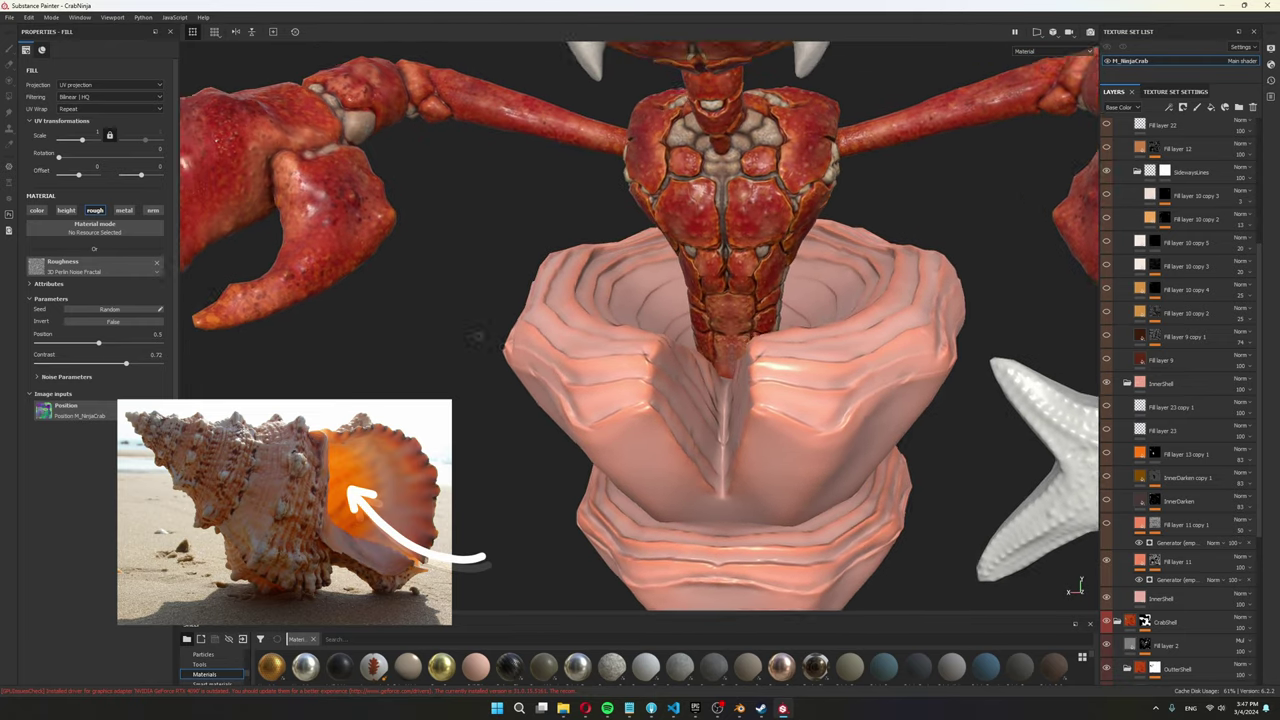
middle_click_drag(477, 334, 556, 360, "alt")
scroll(1075, 589, "up", 4)
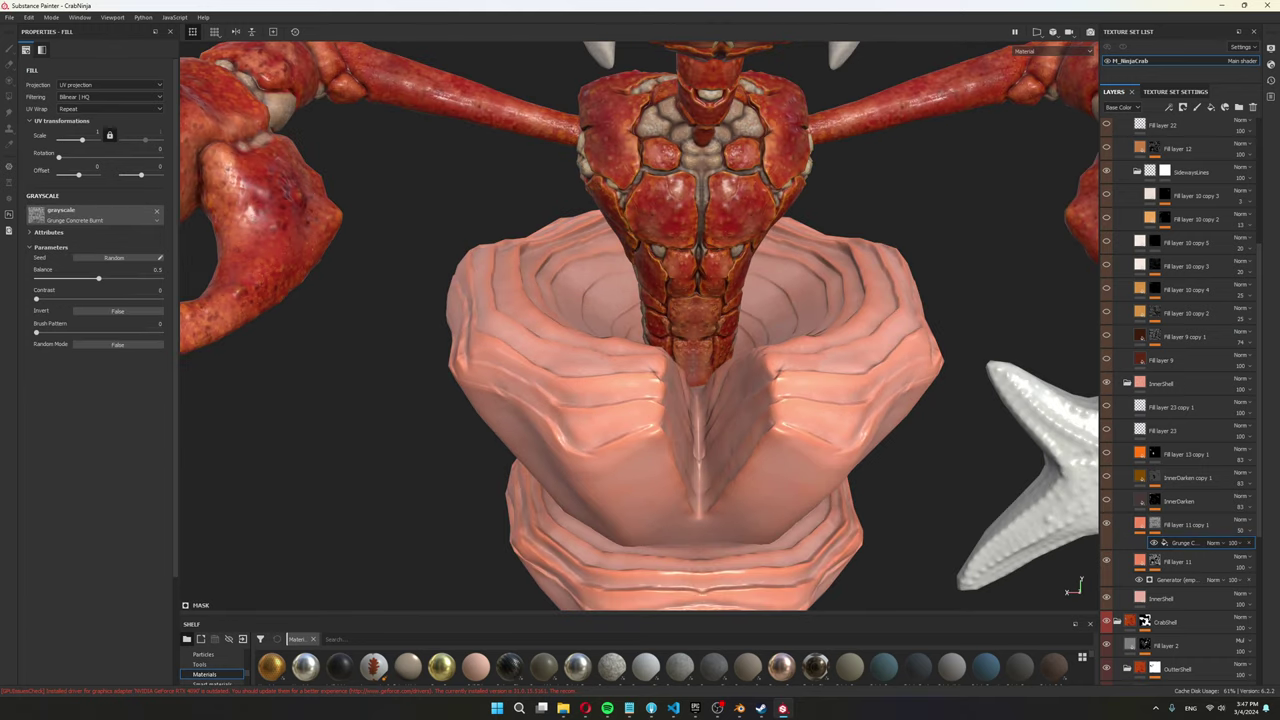
scroll(640, 326, "down", 1)
left_click_drag(640, 326, 668, 356, "alt")
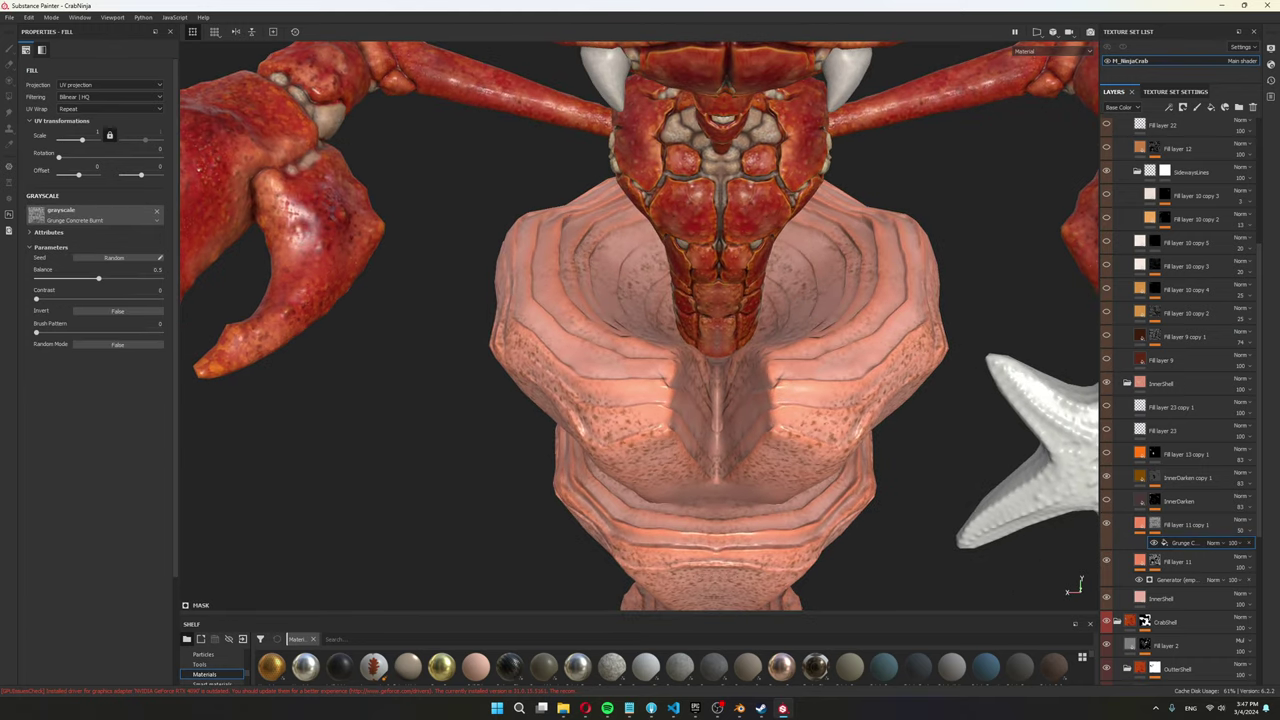
Turn on Fill layer 23 and Fill layer 23 copy 1 in the InnerShell folder while viewing the shell's Roughness channel.
left_click_drag(1075, 589, 1077, 587, "alt")
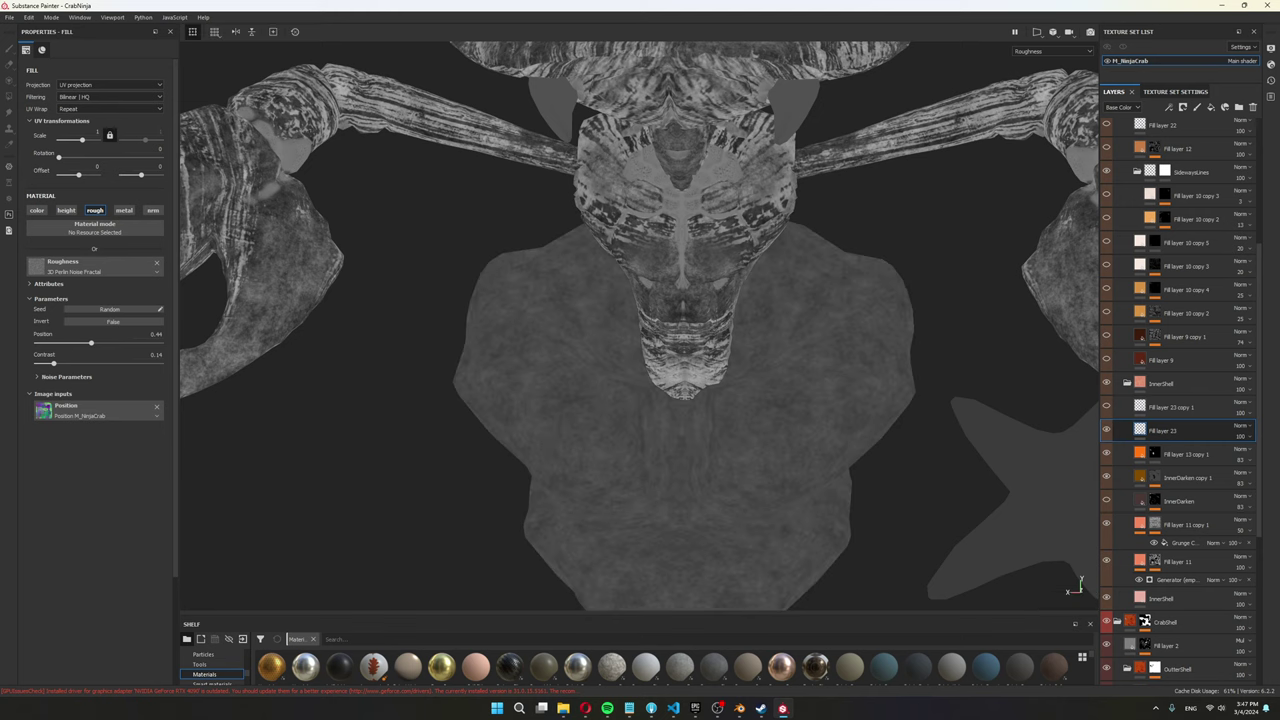
scroll(745, 434, "up", 3)
left_click_drag(745, 434, 792, 434, "alt")
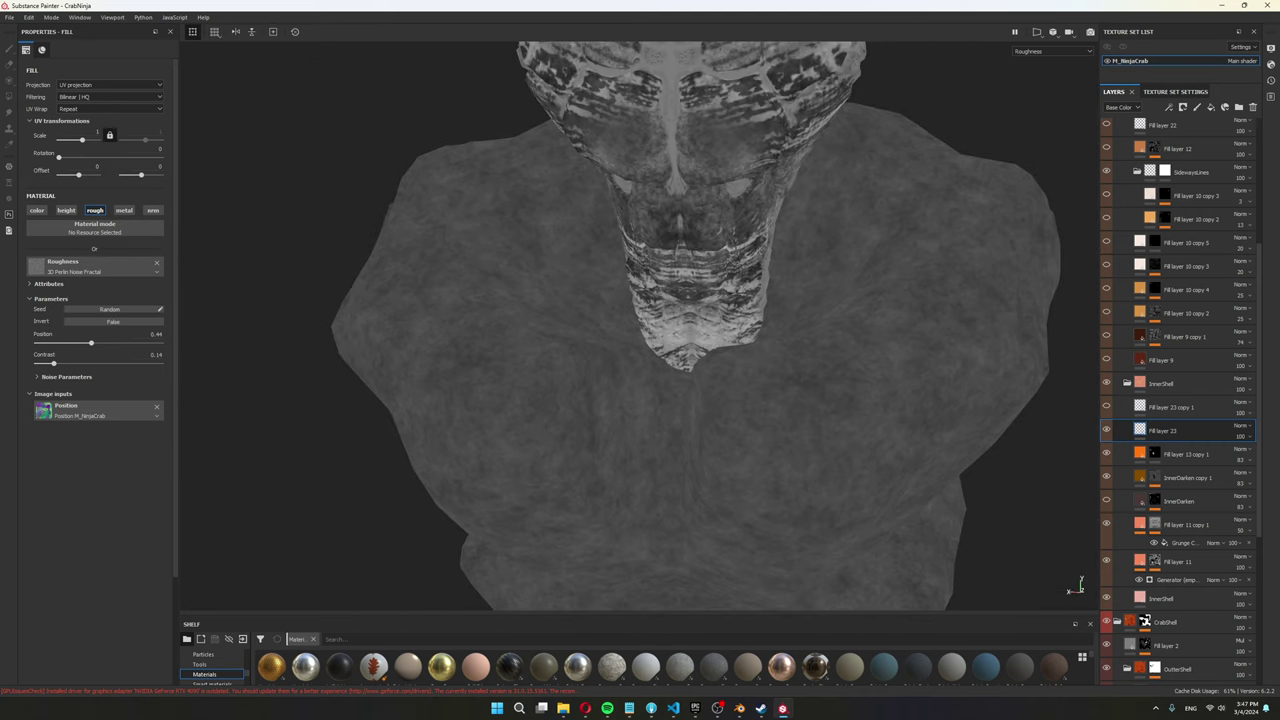
left_click(1106, 406)
scroll(717, 429, "down", 3)
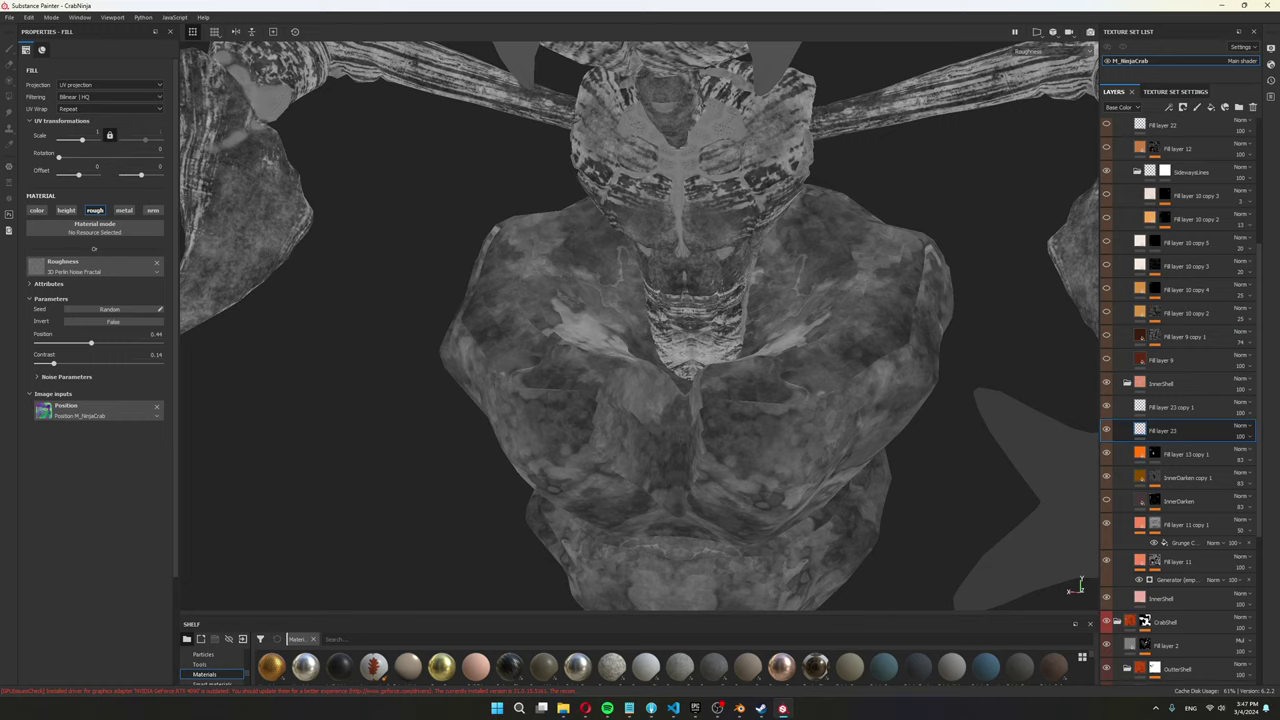
mouse_move(700, 400)
left_mouse_down("alt")
mouse_move(655, 355)
mouse_move(700, 420)
left_mouse_up("alt")
scroll(700, 420, "down", 1)
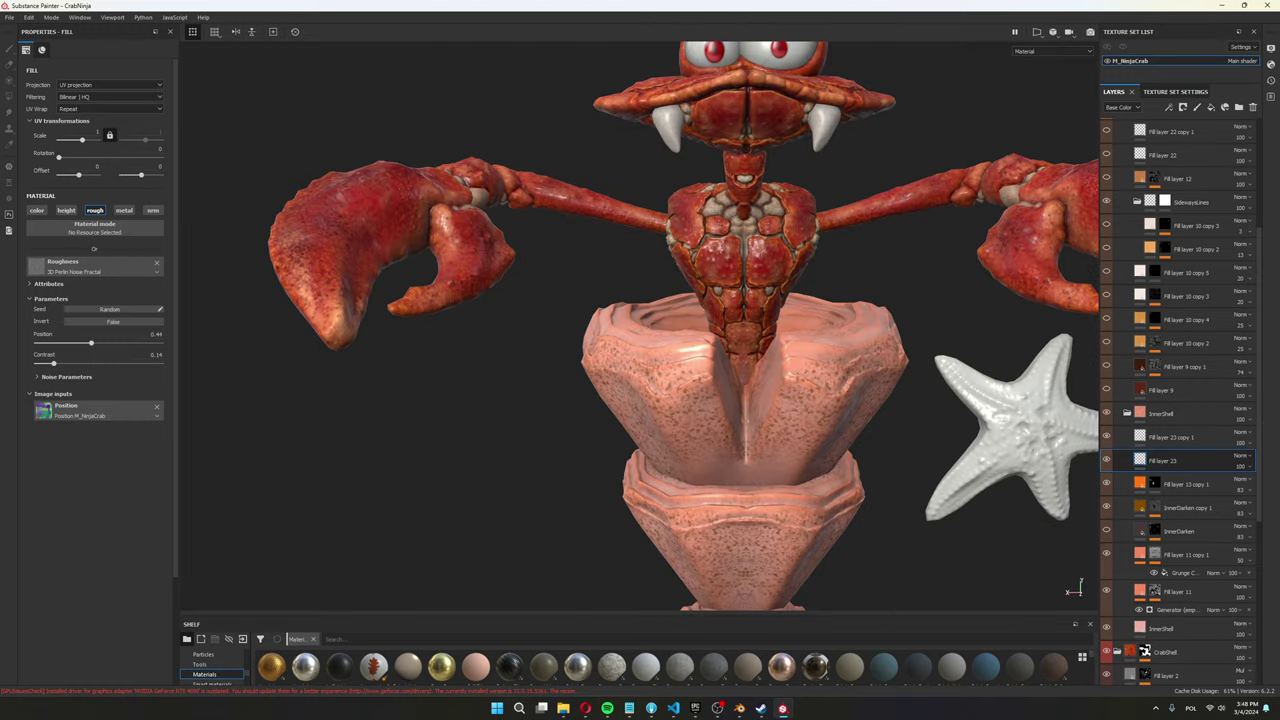
Turn on Fill layer 9, the striped Fill layer 10 copies and Fill layer 12 in the OutterLayer folder to colour the outer shell.
left_click_drag(1073, 590, 1073, 590, "alt")
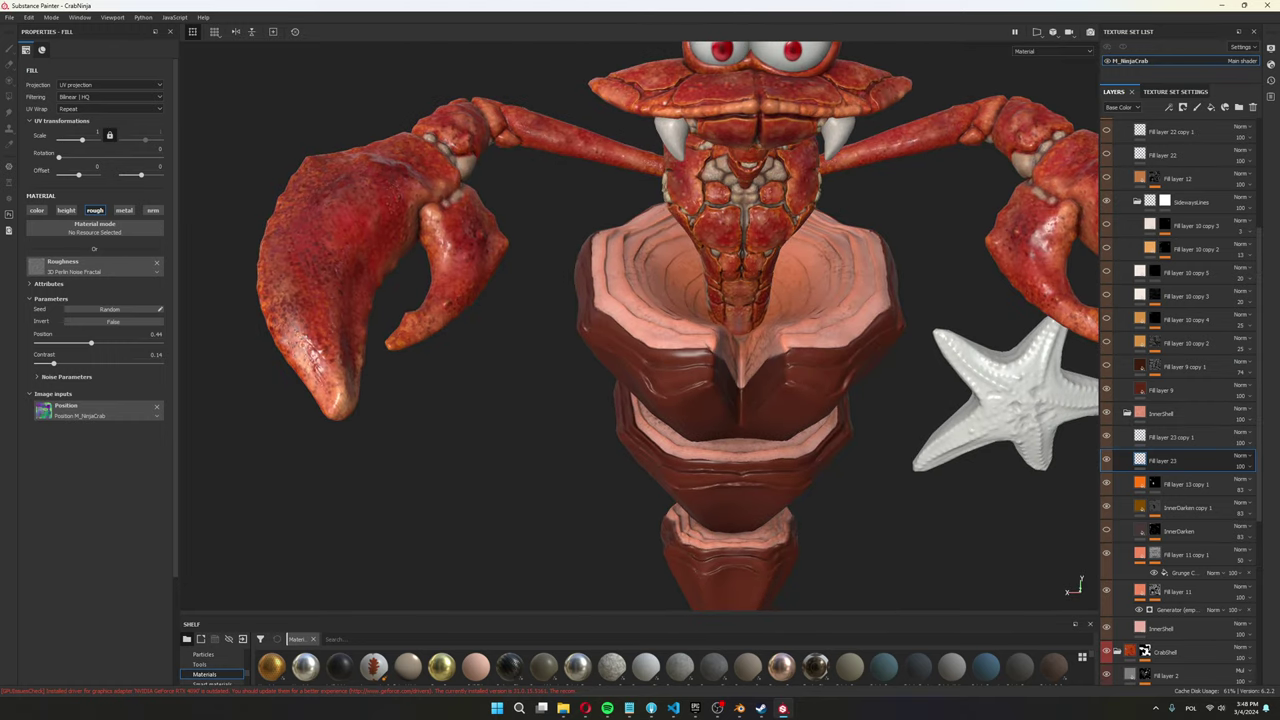
scroll(700, 300, "up", 2)
mouse_move(700, 330)
left_mouse_down("alt")
mouse_move(760, 335)
mouse_move(700, 330)
left_mouse_up("alt")
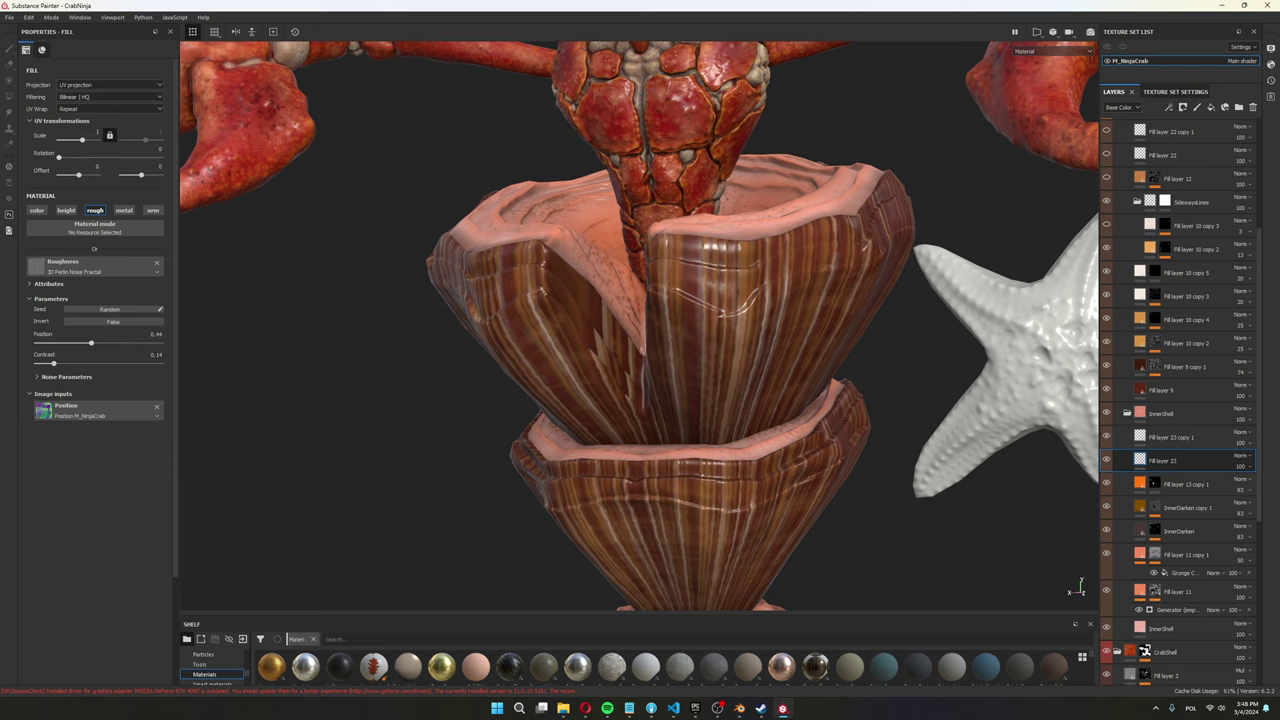
mouse_move(36, 265)
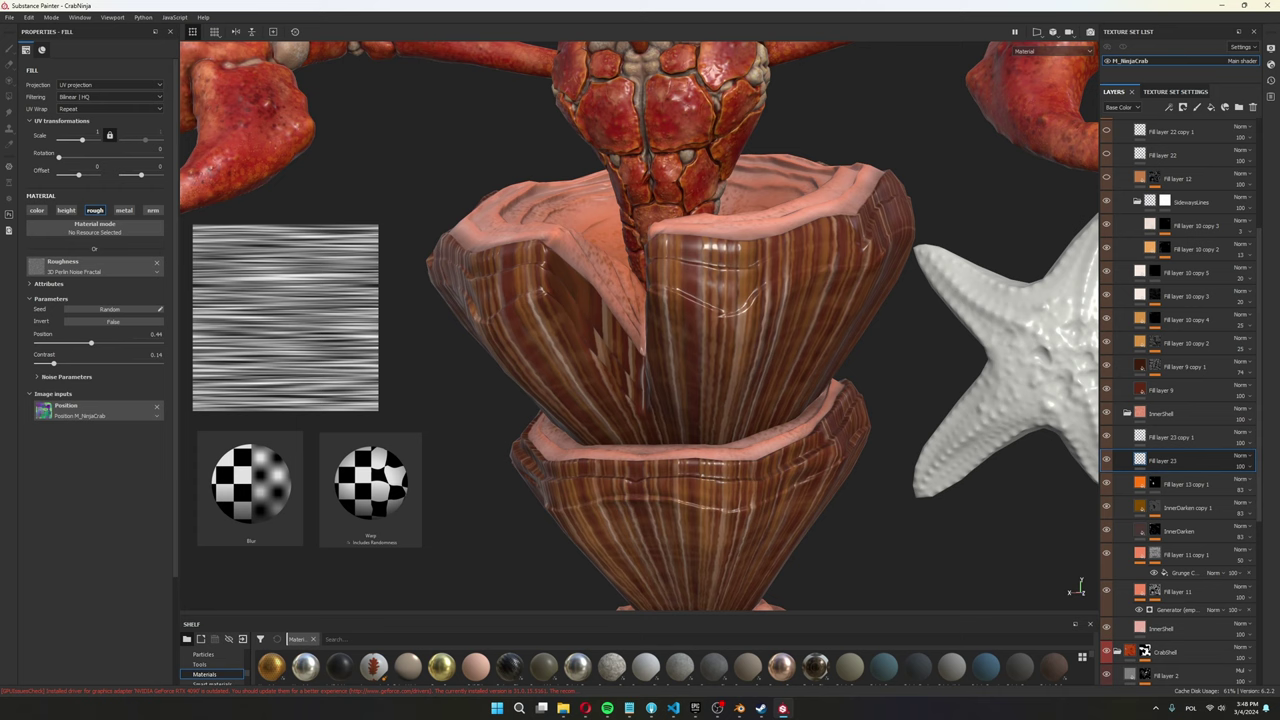
scroll(1178, 400, "up", 1)
left_click(1106, 237)
scroll(700, 300, "down", 2)
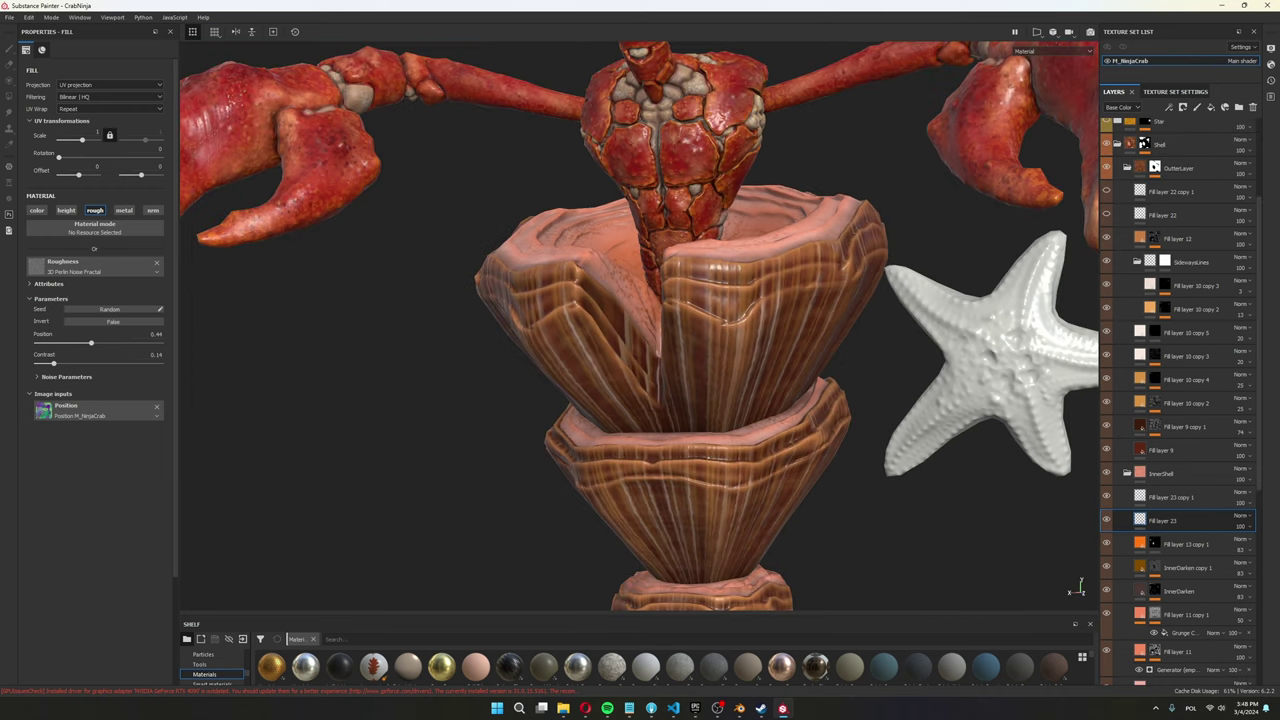
Check the outer shell's stripes from several distances, and turn on Fill layer 22 and Fill layer 22 copy 1.
left_click_drag(700, 300, 700, 340, "alt")
scroll(700, 300, "down", 2)
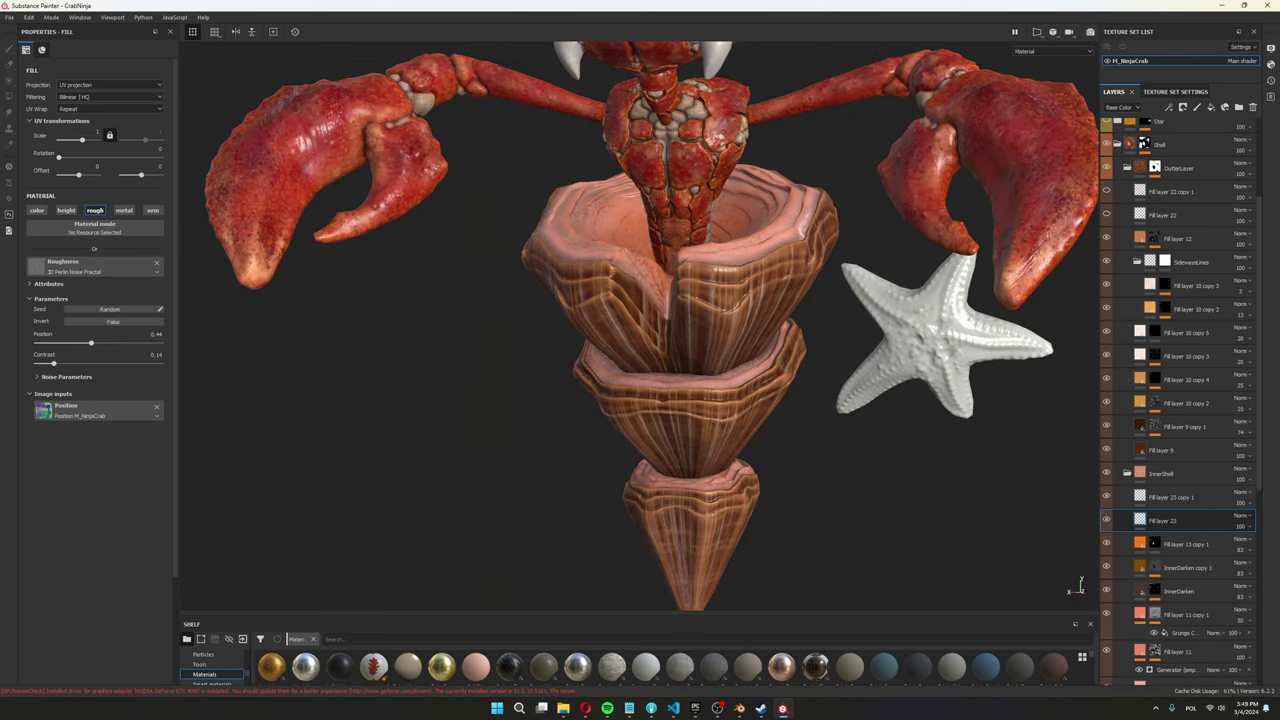
scroll(640, 326, "up", 3)
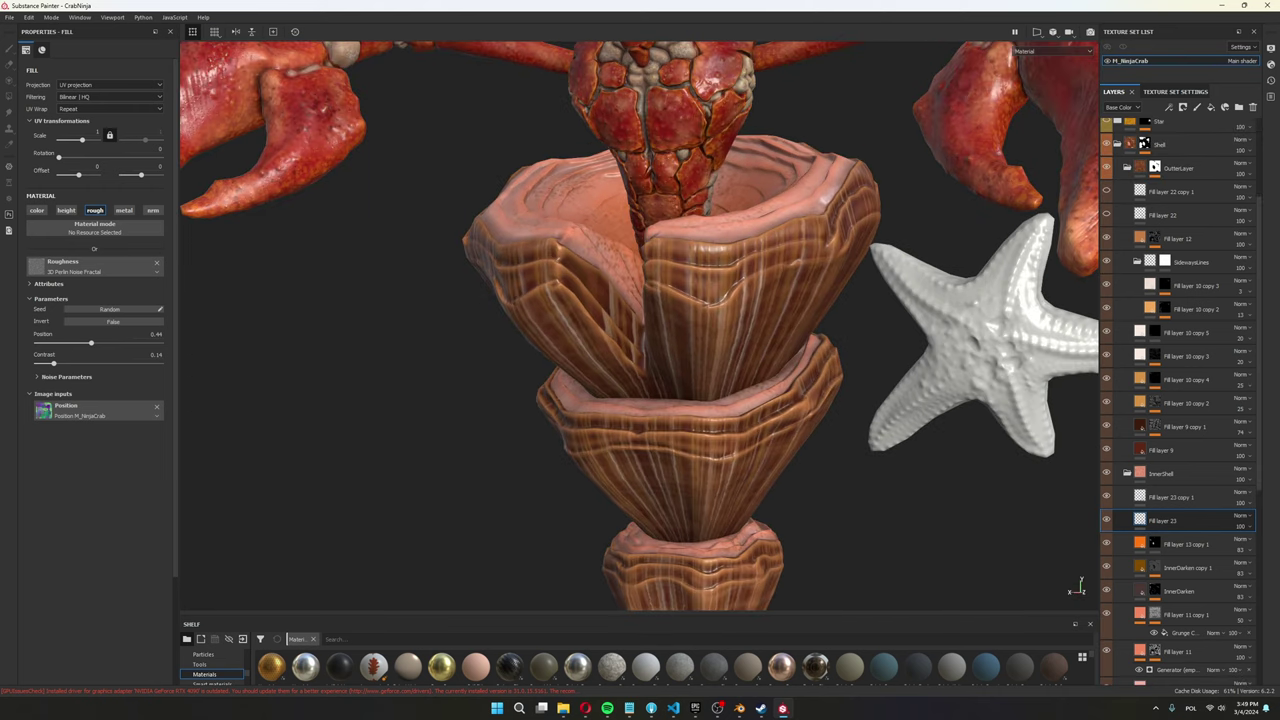
key("c")
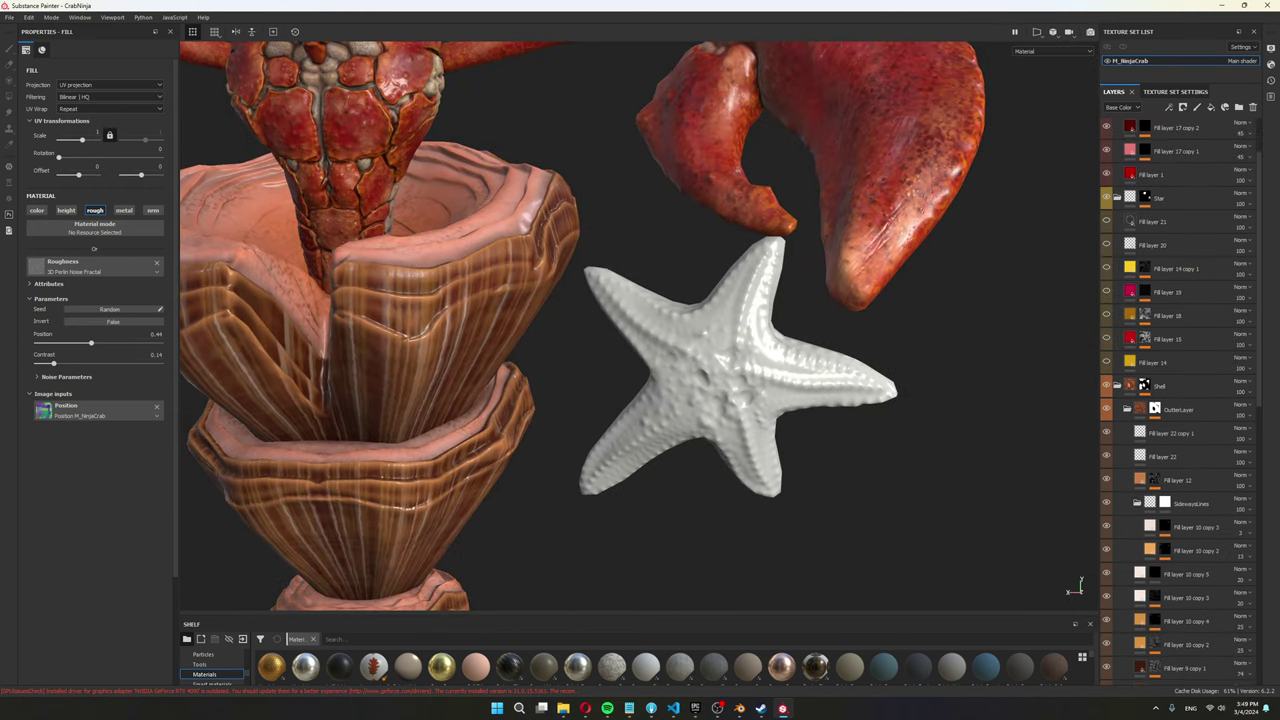
Turn on the Star folder's colour layers from Fill layer 14 up to Fill layer 19 to paint the starfish yellow and red.
left_click_drag(640, 360, 608, 346, "alt")
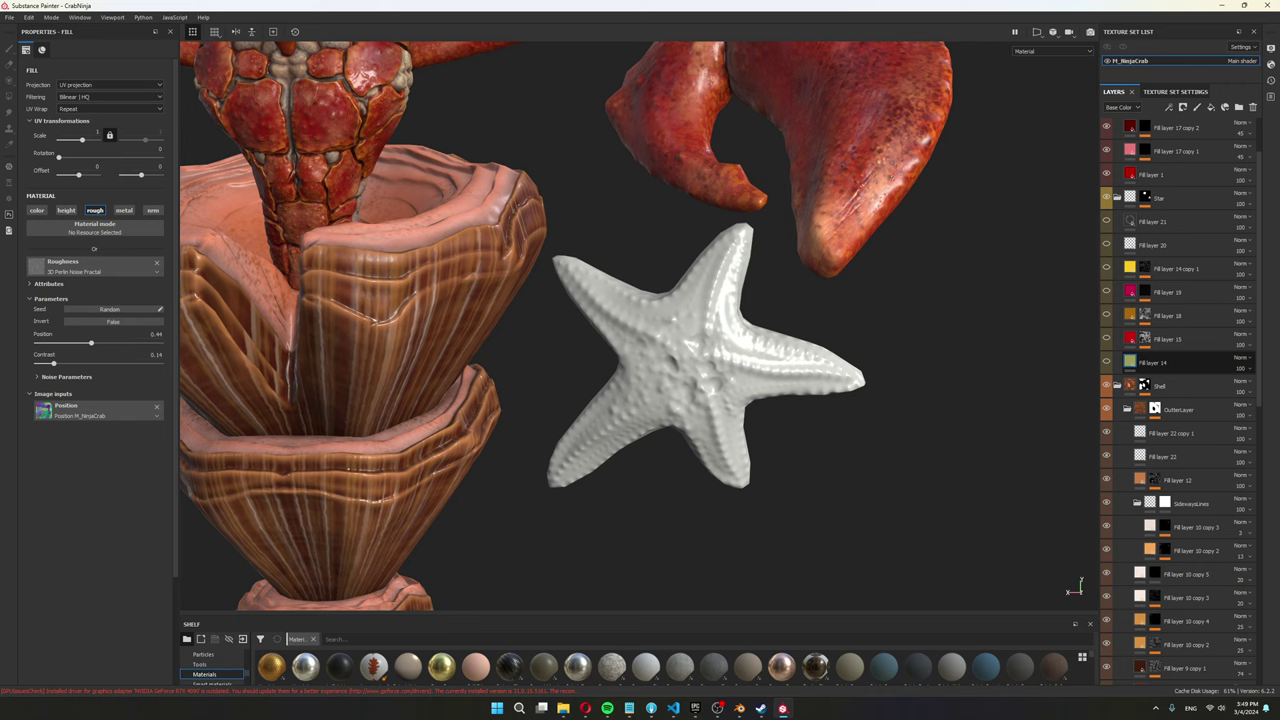
left_click(1106, 362)
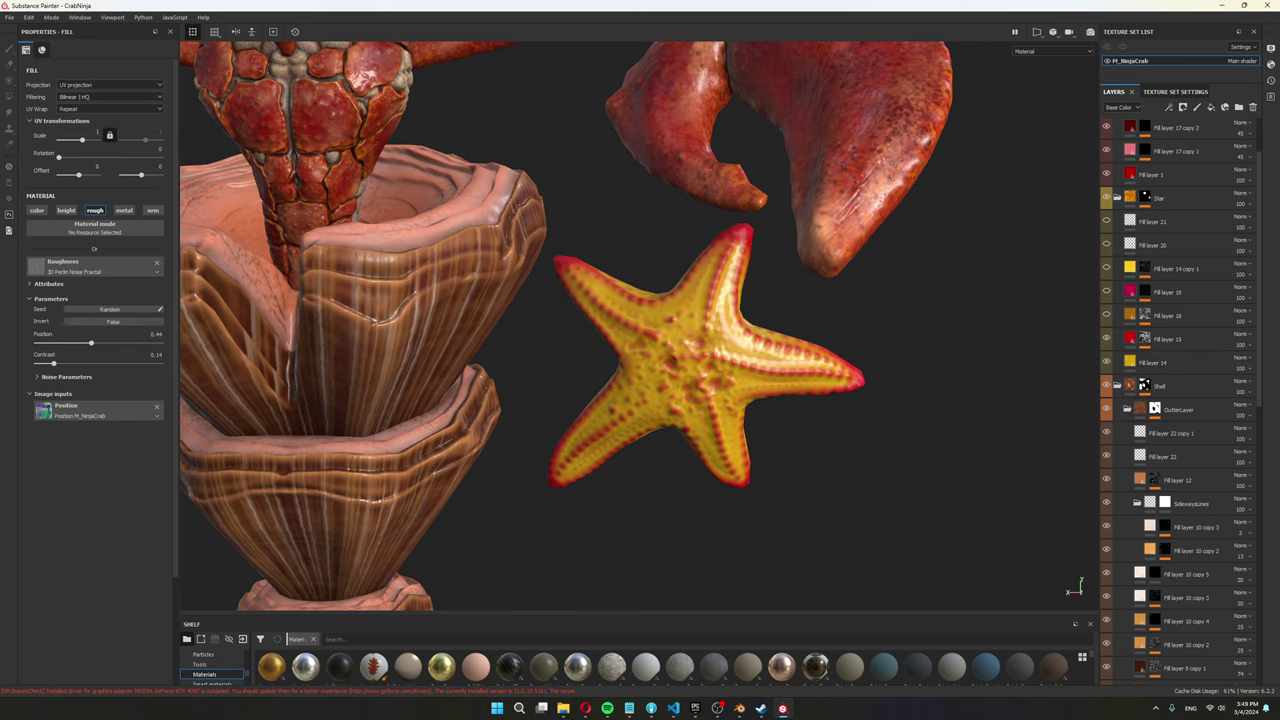
left_click_drag(640, 330, 696, 346, "alt")
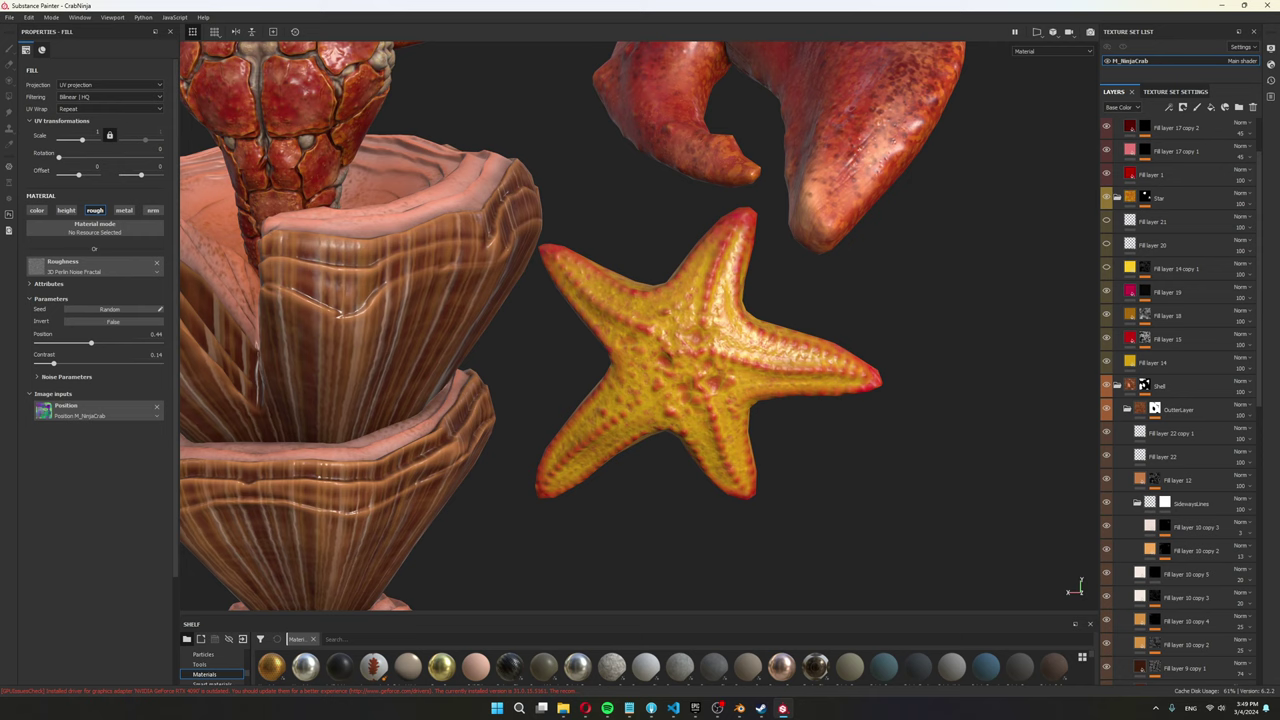
Turn on Fill layer 14 copy 1 and Fill layer 20, check the starfish in the Roughness channel, and return to the Material view.
key("c")
key("c")
key("c")
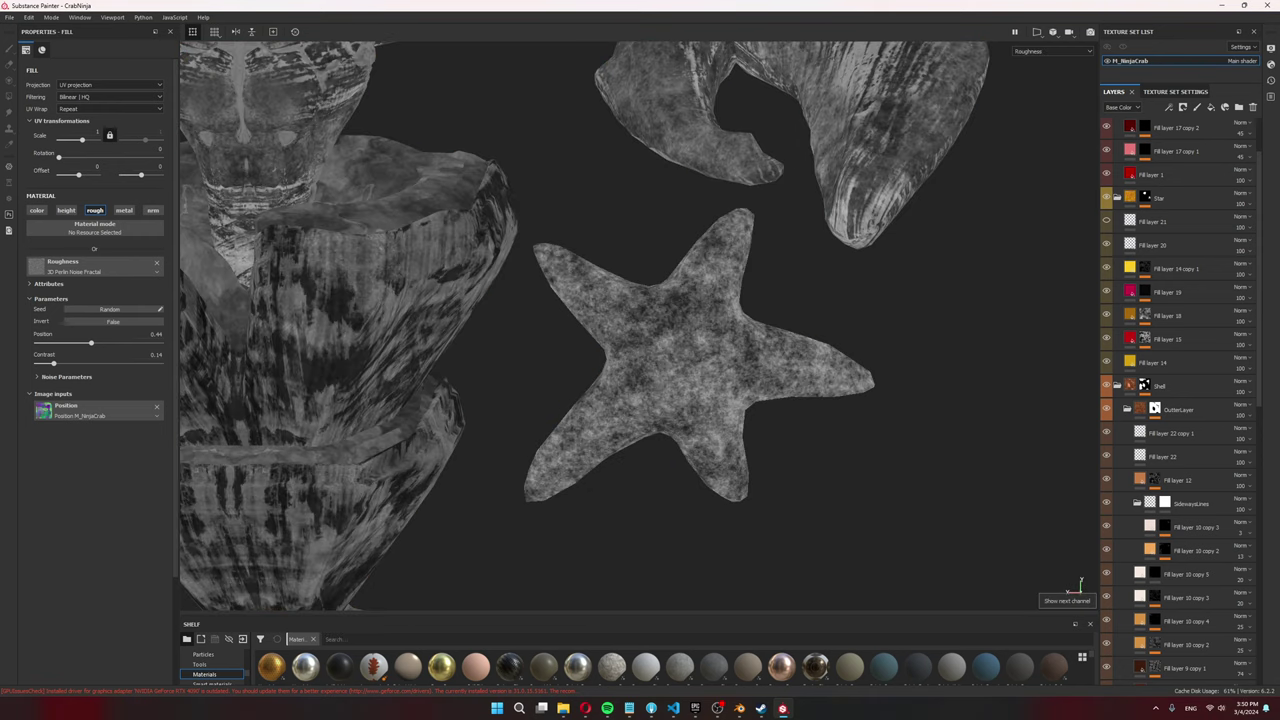
key("m")
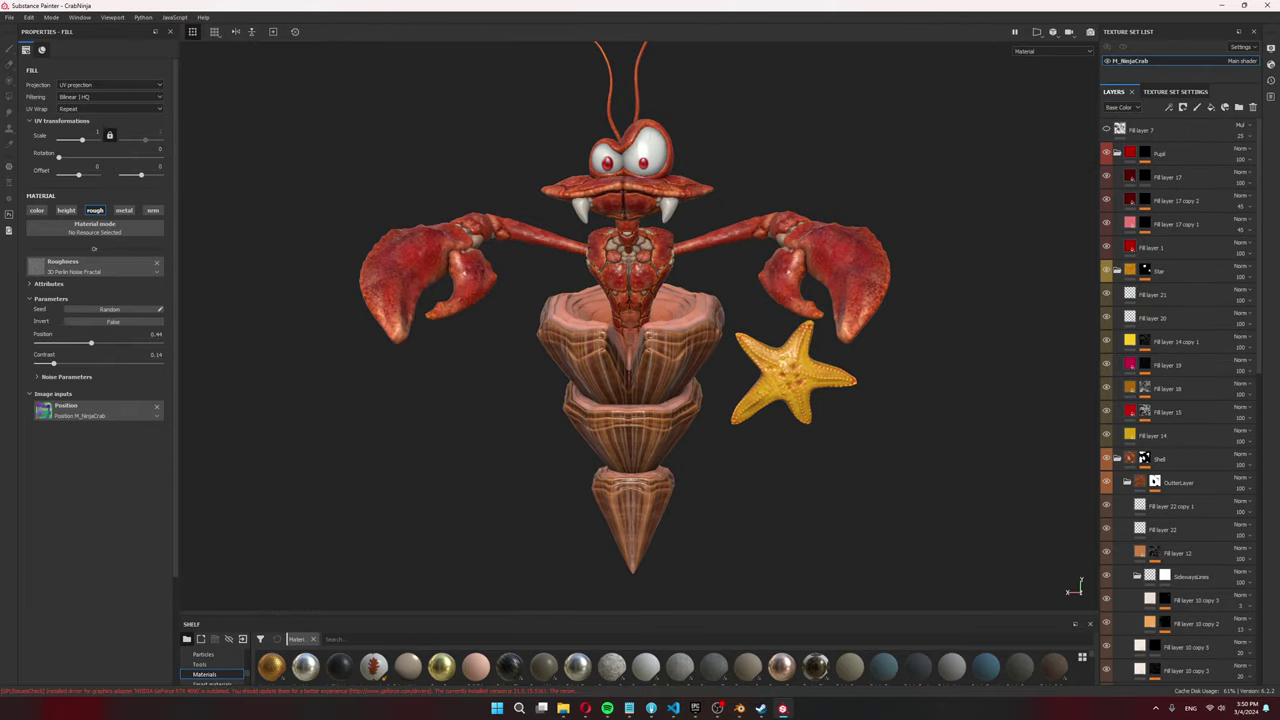
Turn on Fill layer 7 above the Pupil folder and raise its opacity.
left_click(1239, 136)
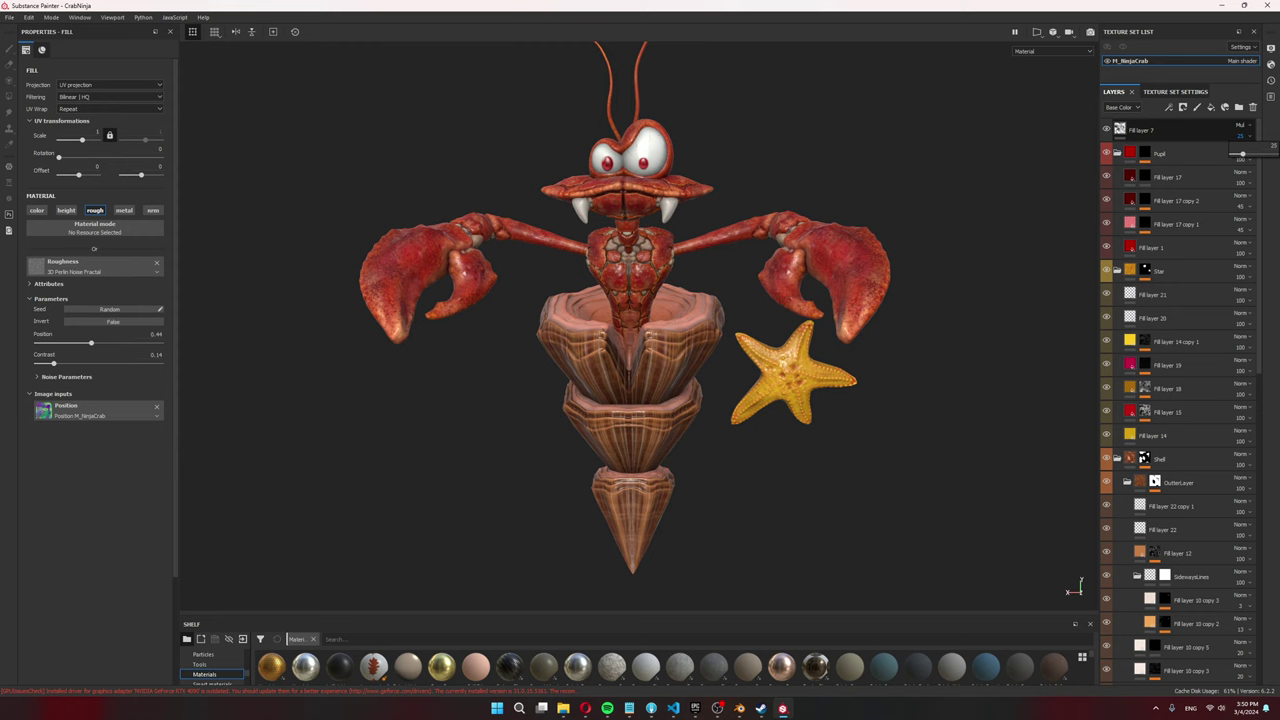
left_click_drag(1243, 154, 1271, 154)
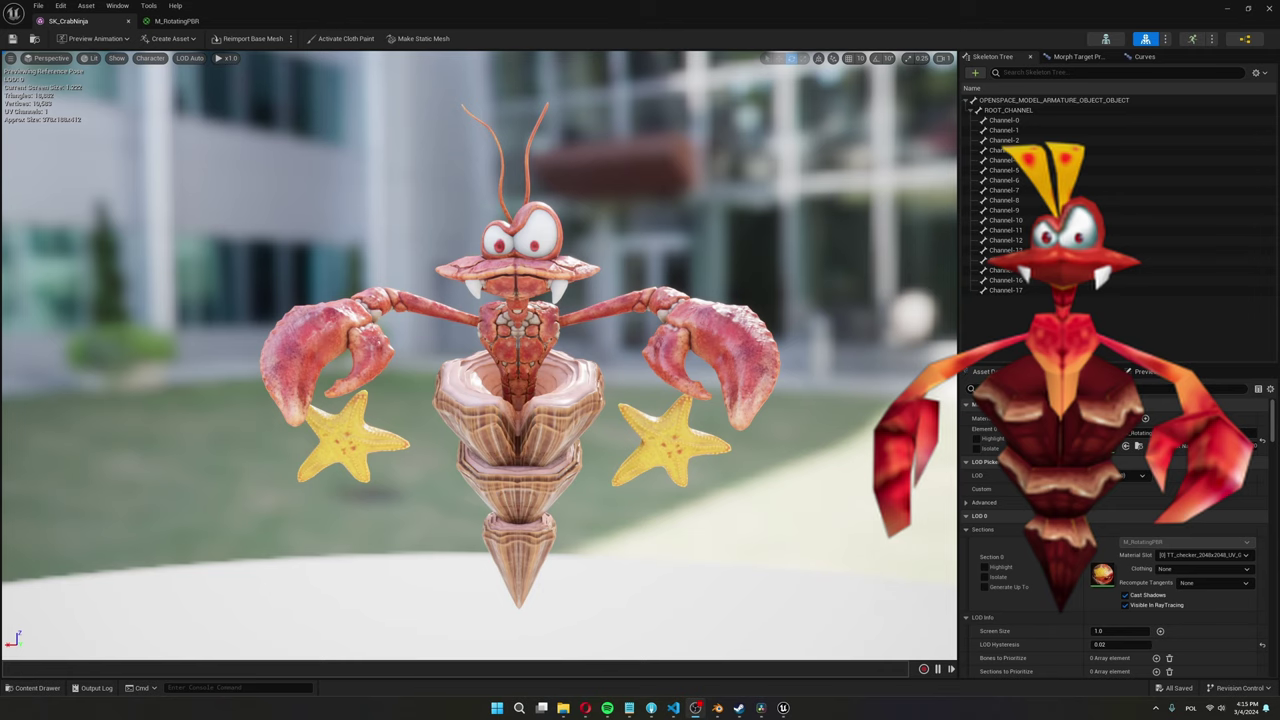
Switch to Unreal Engine and inspect the SK_CrabNinja mesh, the AS_CrabEnemy_Attack animation and the NinjaCrab_Projectile starfish mesh.
left_click_drag(640, 360, 280, 365, "alt")
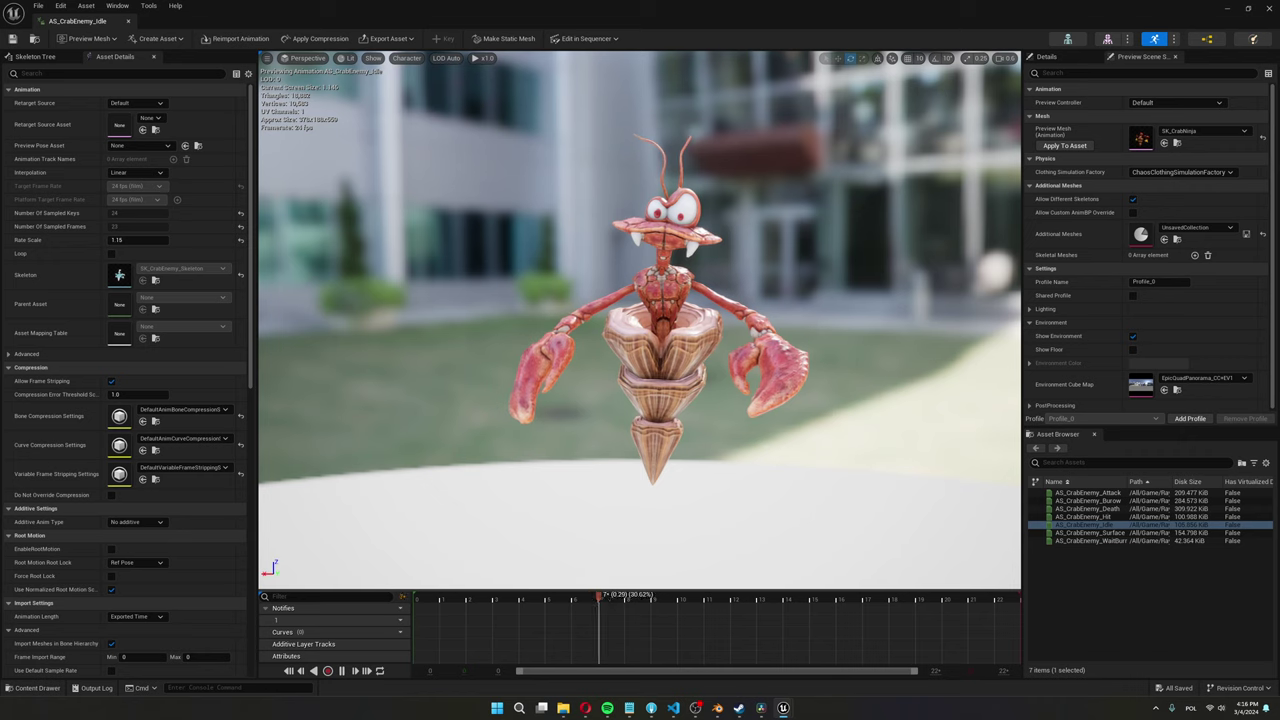
left_click(1075, 493)
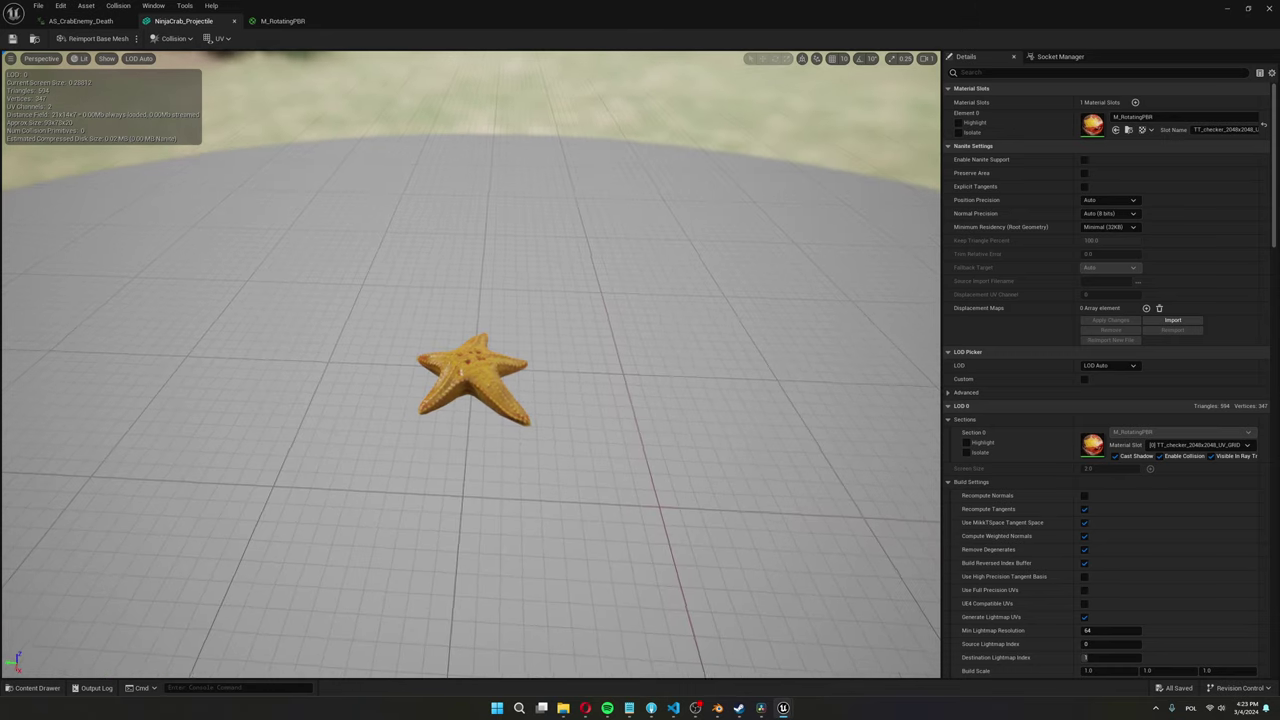
left_click_drag(470, 364, 230, 373)
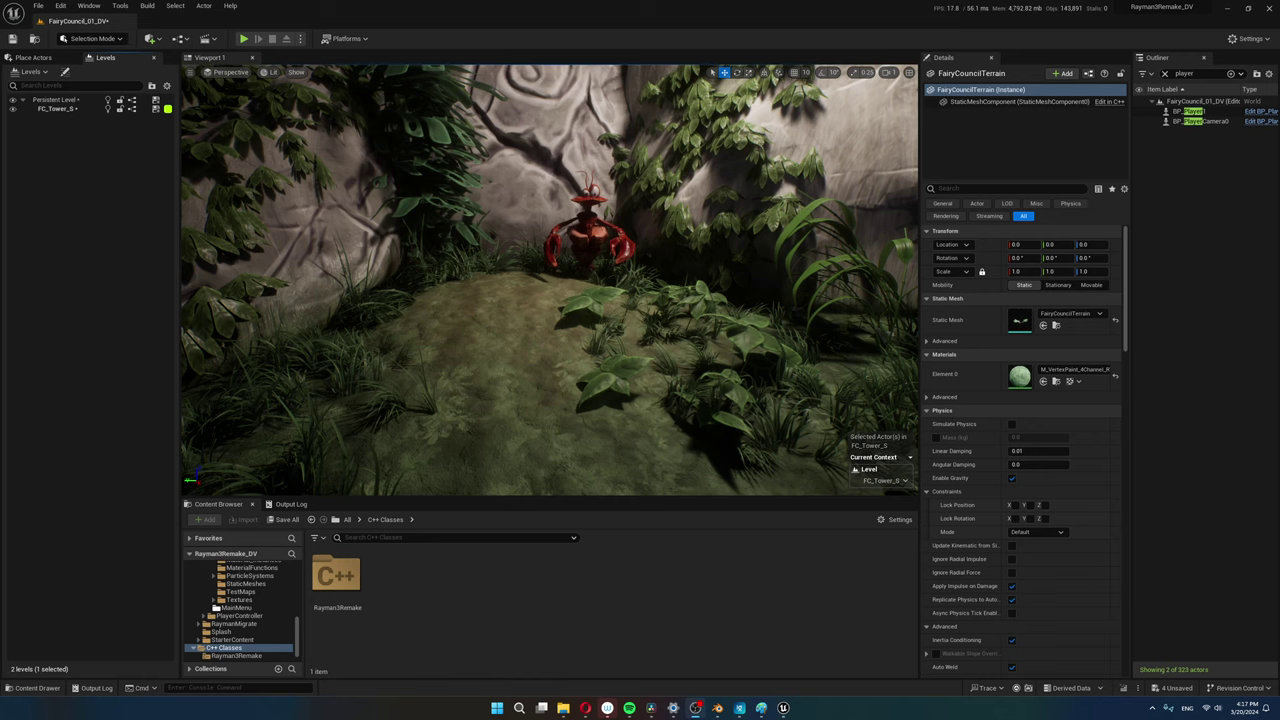
Start adding a new C++ class in the project's C++ Classes folder.
right_click(446, 584)
left_click(488, 600)
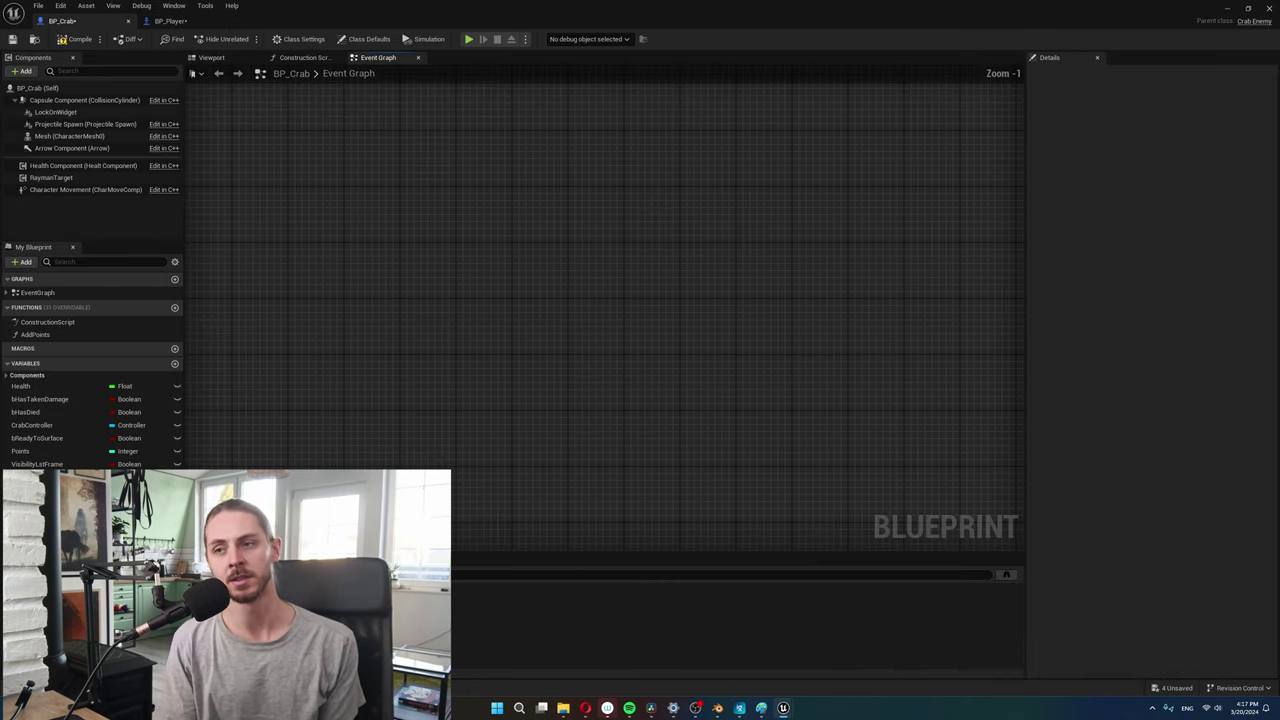
Add a Get AIController node to BP_Crab's event graph and a Line Of Sight To node from its return value.
right_click(490, 343)
type("get ai c")
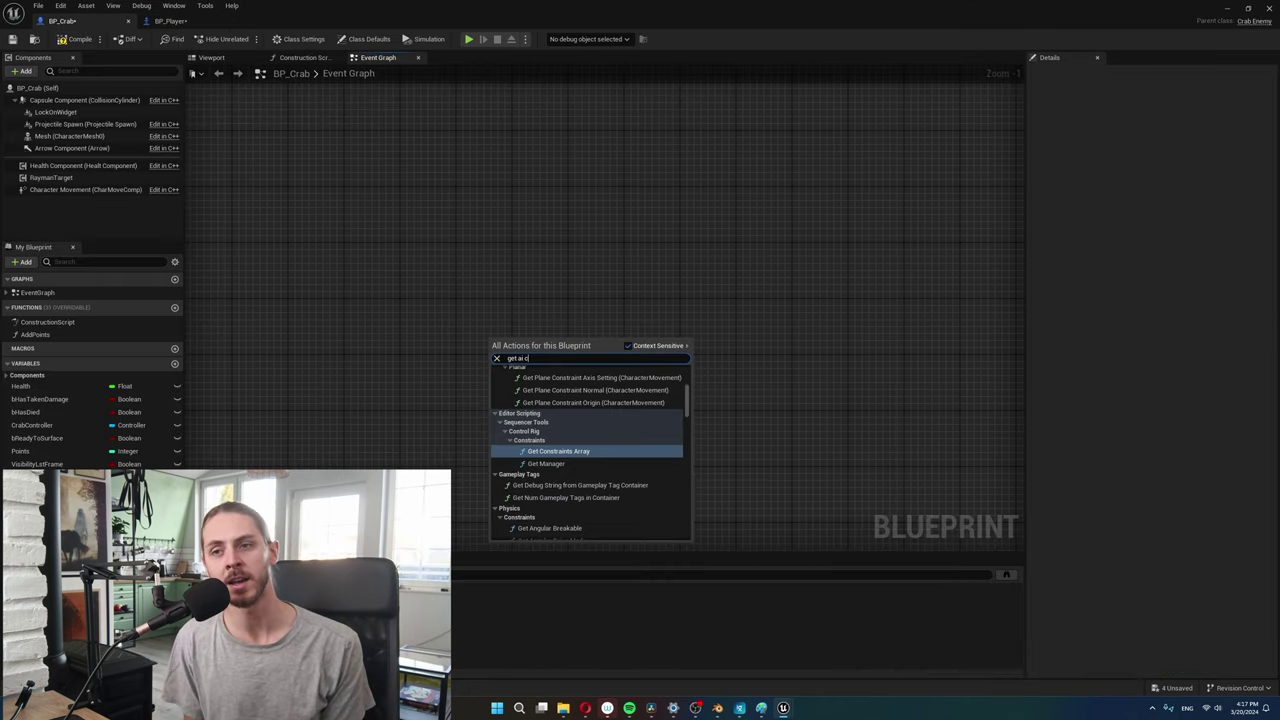
type("ontroller")
key("Return")
left_click_drag(588, 352, 676, 350)
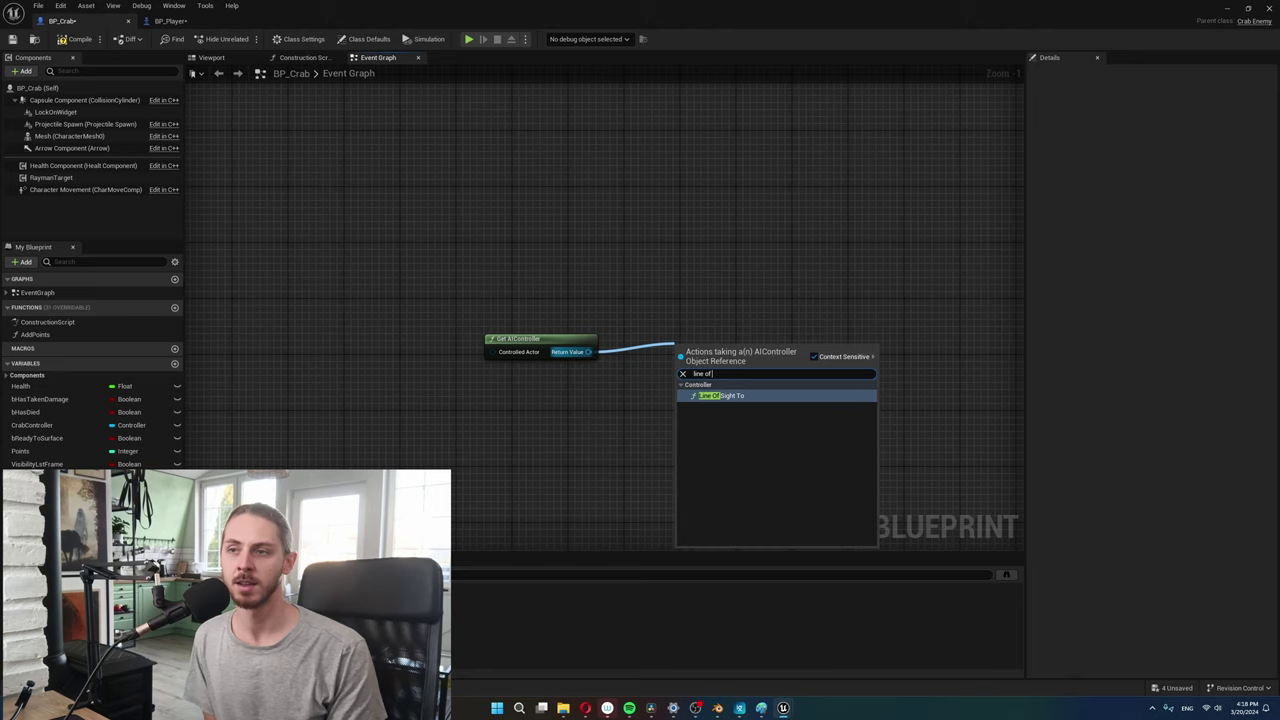
key("Return")
Add a Set Focus node from the AI controller's return value in BP_Crab's event graph.
left_click_drag(588, 352, 670, 286)
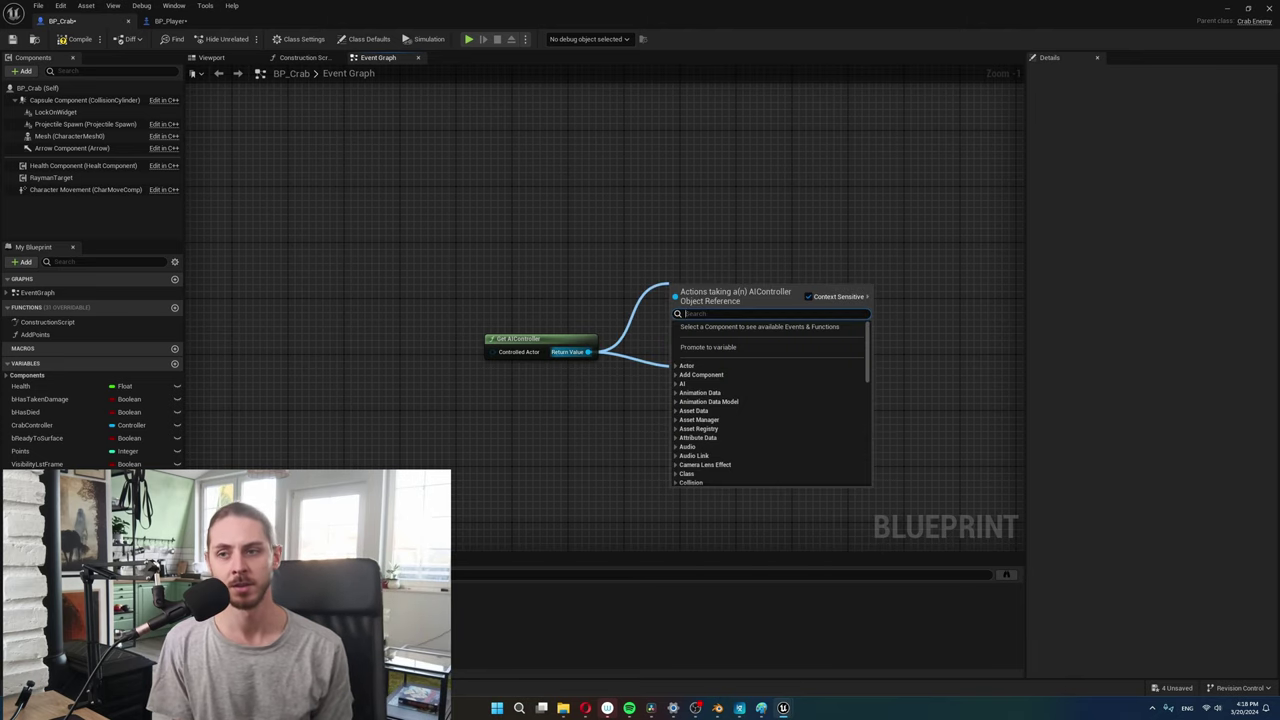
type("set focus")
key("Down")
key("Return")
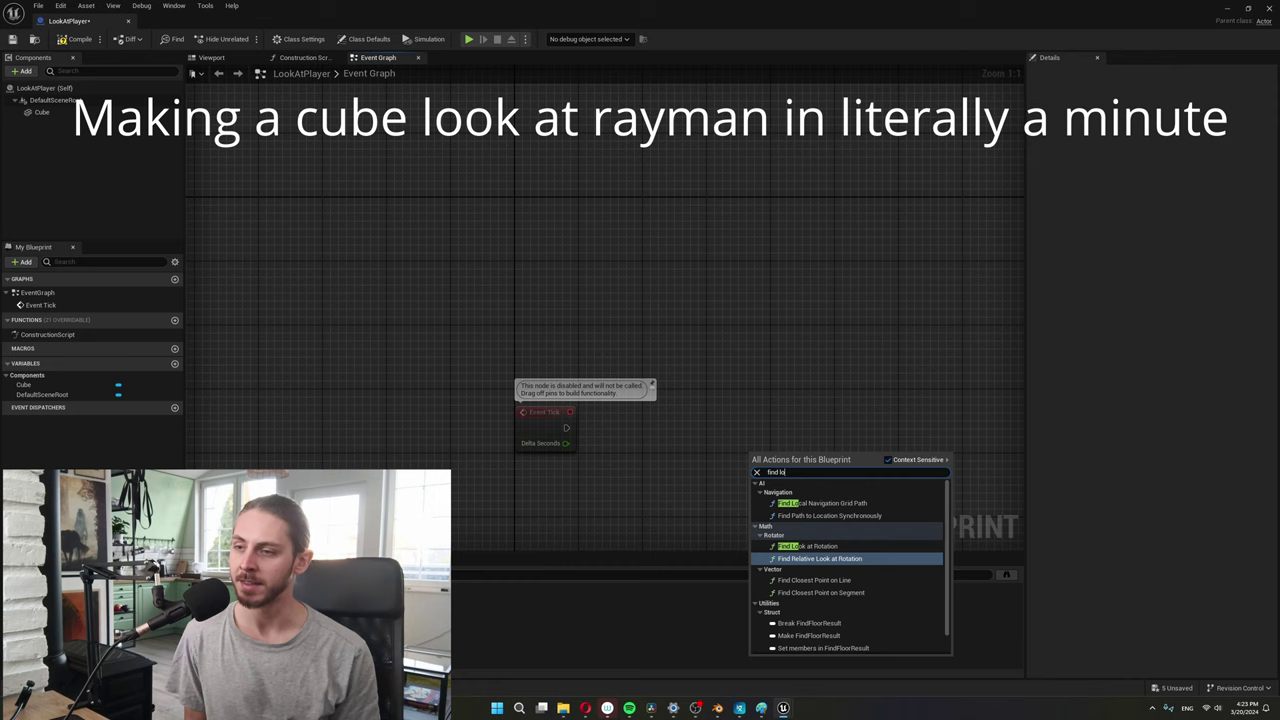
Add Find Look at Rotation to the LookAtPlayer graph and feed its Start input from a Get Actor Location node targeting self.
left_click(807, 546)
right_click(694, 366)
type("get actor lo")
key("Return")
left_click_drag(736, 372, 596, 464)
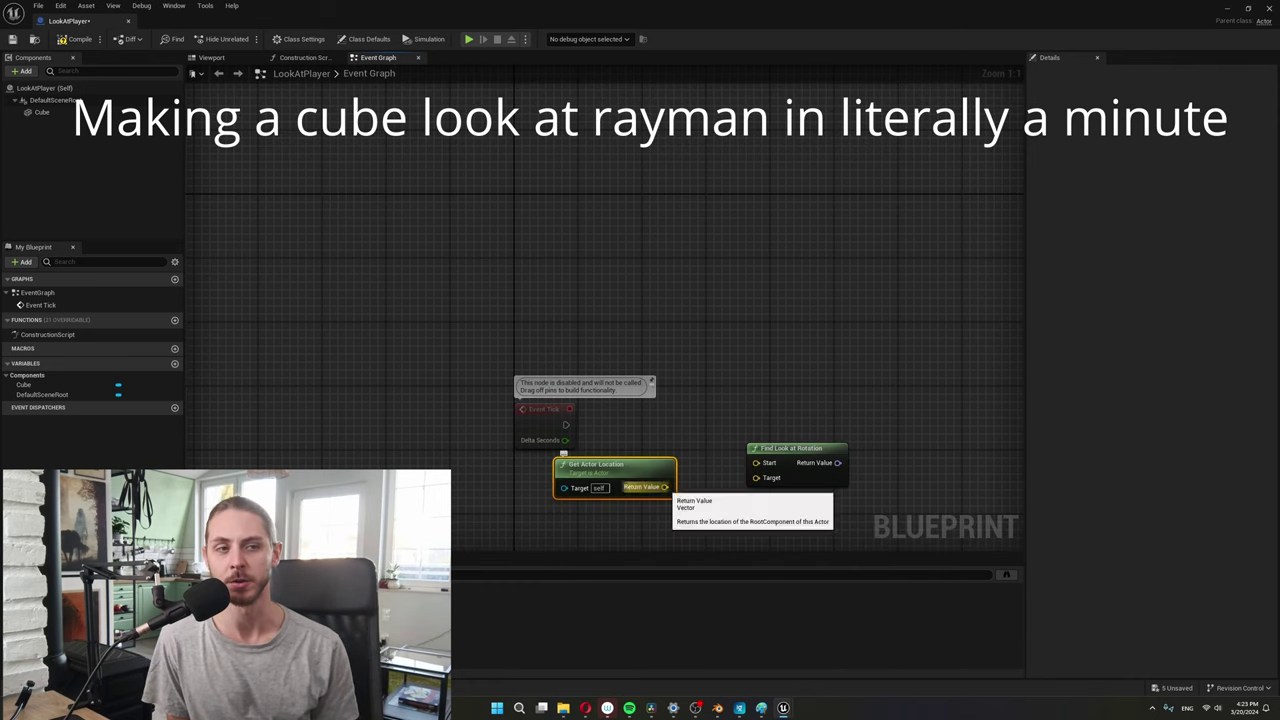
left_click_drag(665, 487, 756, 463)
right_click_drag(756, 463, 760, 342)
Add a Get Player Pawn node and connect its Get Actor Location to the Target input of Find Look at Rotation.
right_click(657, 443)
type("get player")
left_click(700, 486)
left_click_drag(642, 454, 700, 446)
type("get actor loca")
key("Return")
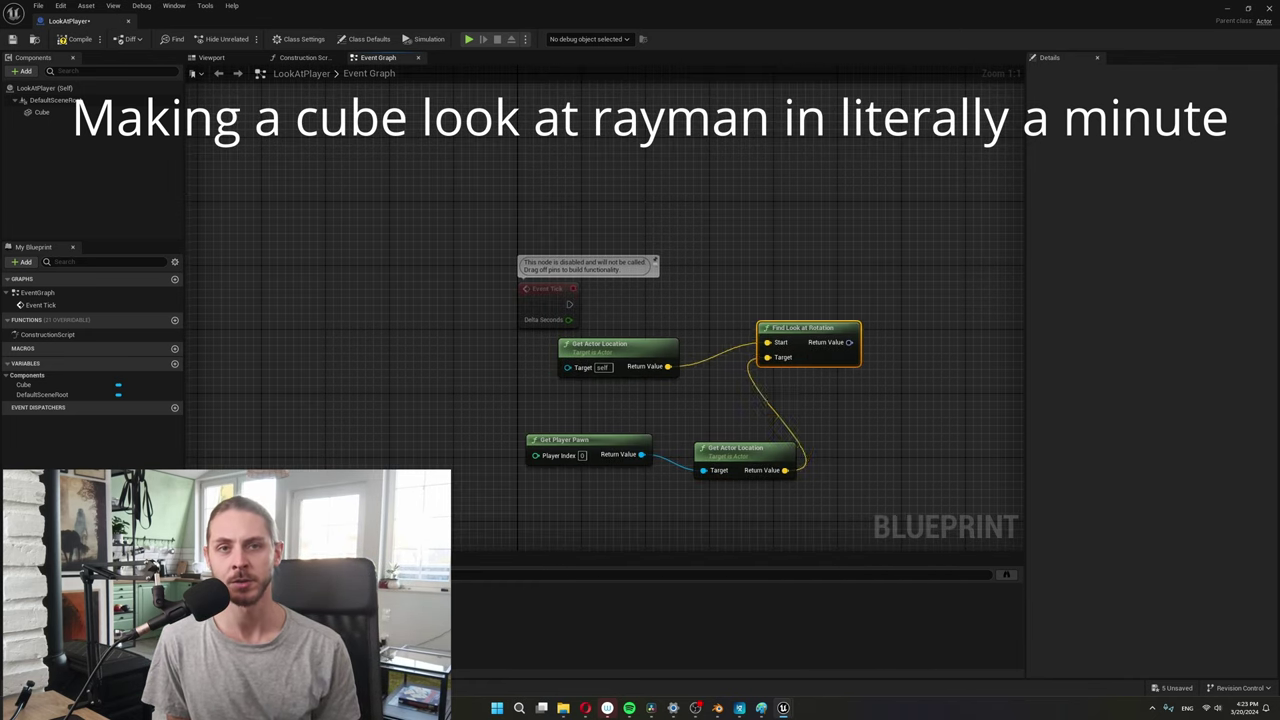
Add a node driven by Event Tick's execution output in the LookAtPlayer graph.
left_click_drag(569, 304, 871, 277)
key("Return")
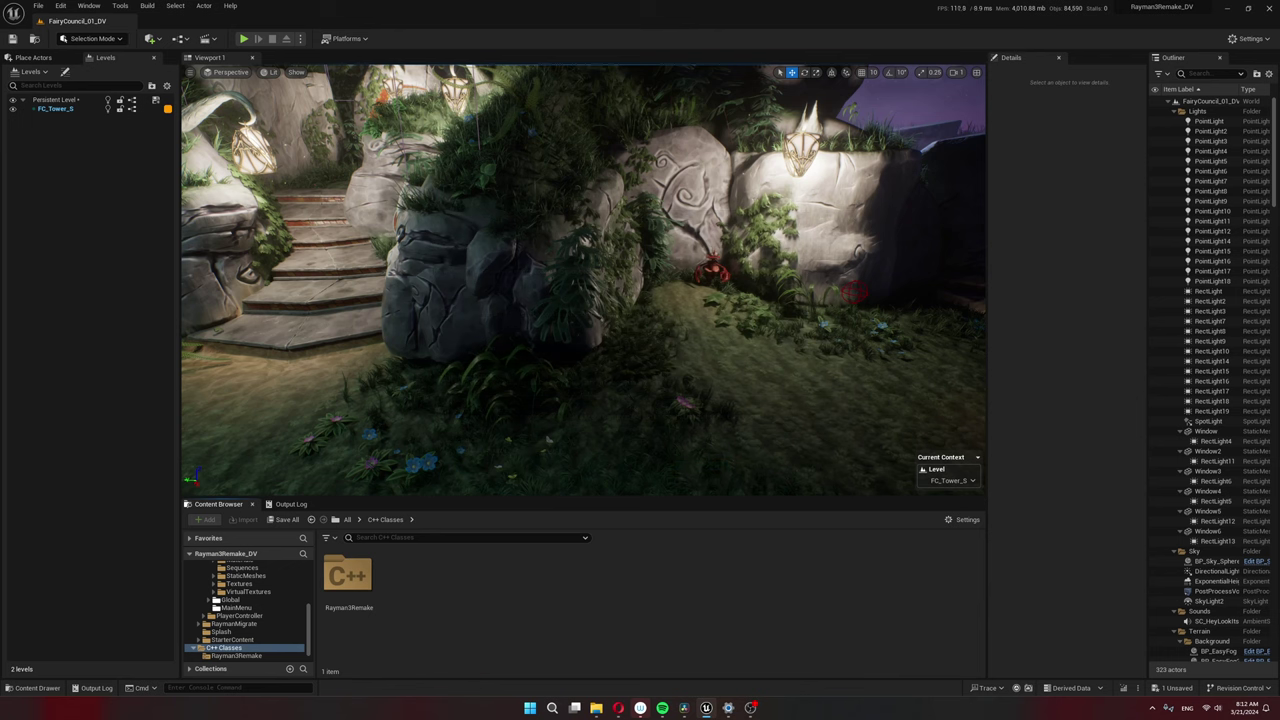
Begin a new C++ class in the C++ Classes folder with Actor Component as its parent, and continue to the next page.
right_click(662, 567)
left_click(692, 585)
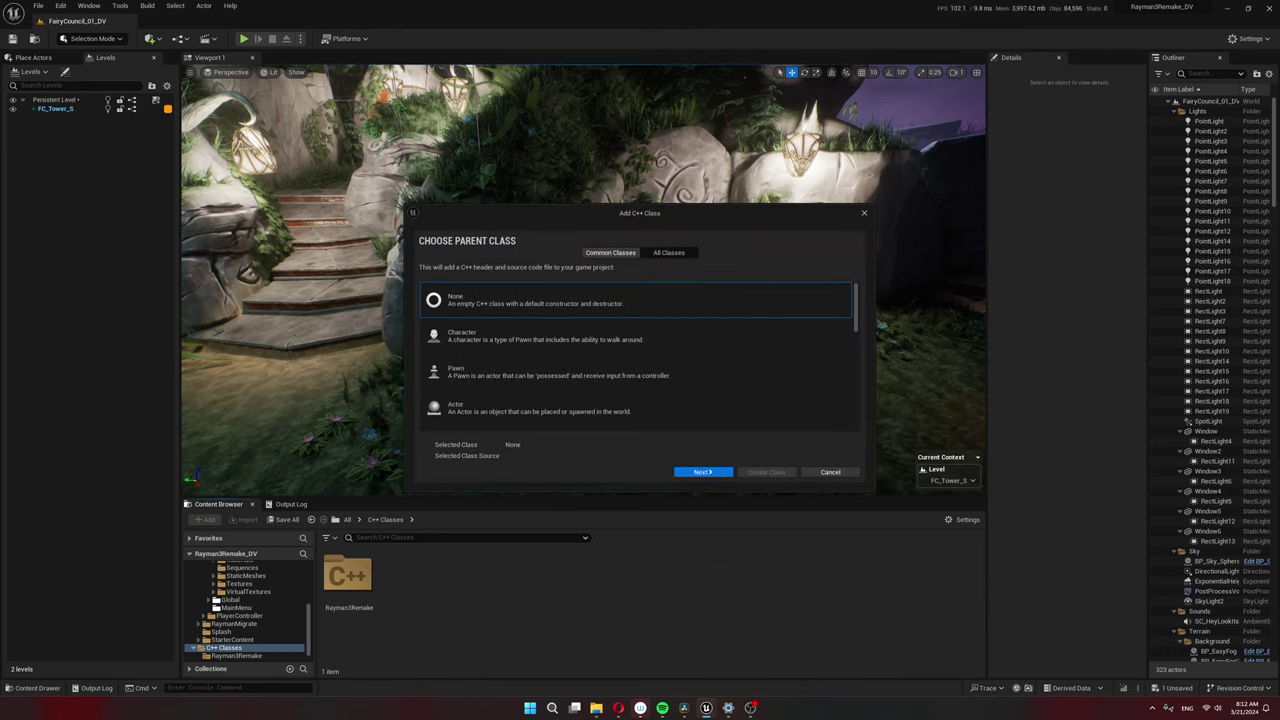
scroll(710, 365, "down", 2)
left_click(654, 370)
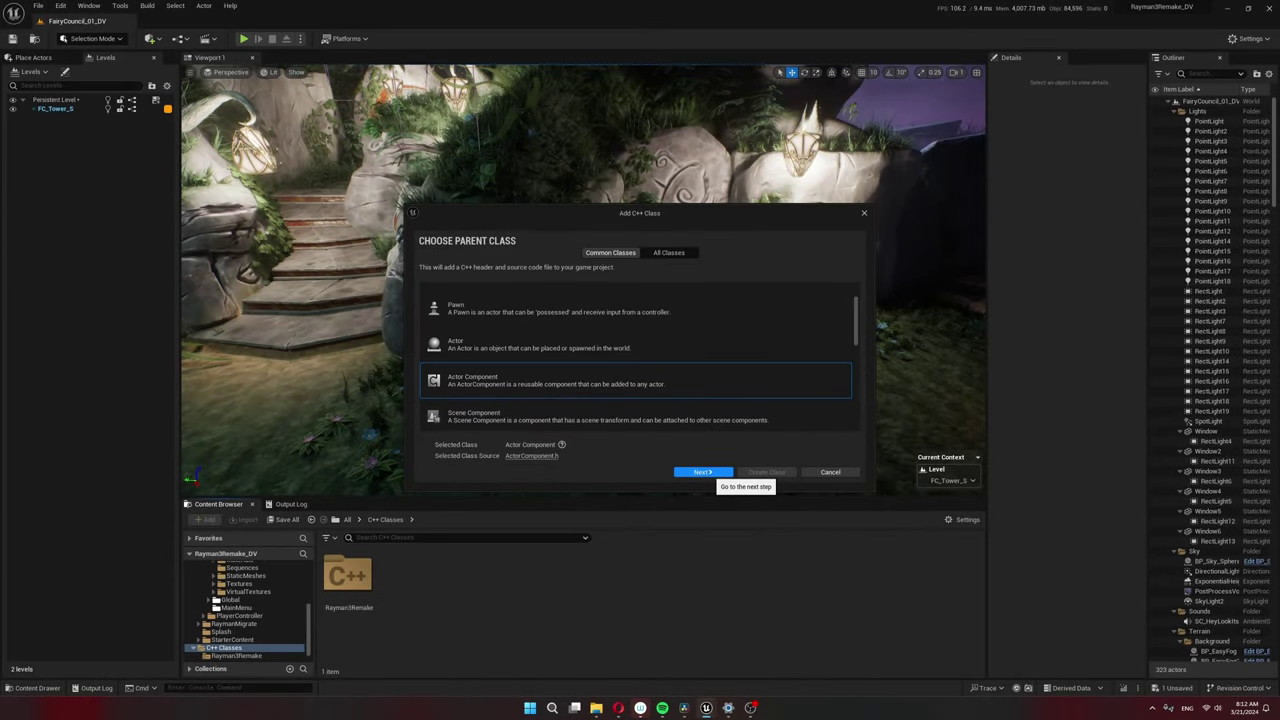
left_click(703, 472)
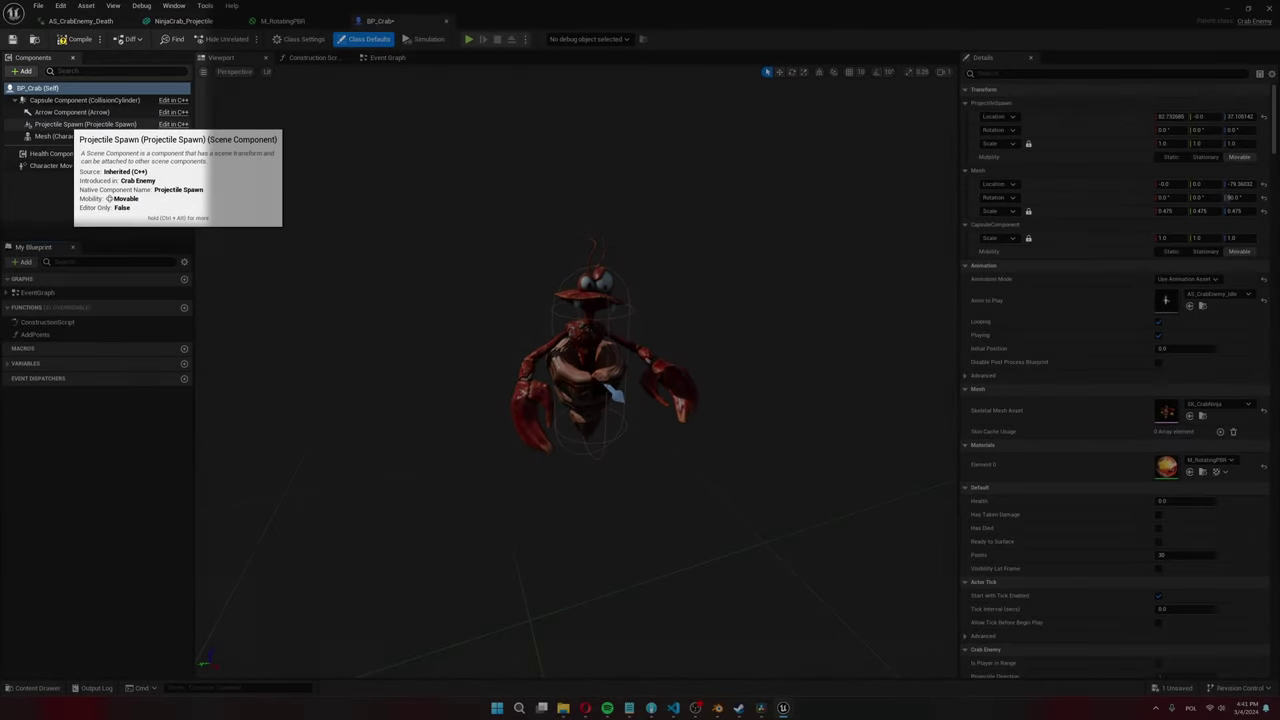
left_click(75, 124)
left_click_drag(638, 363, 613, 362)
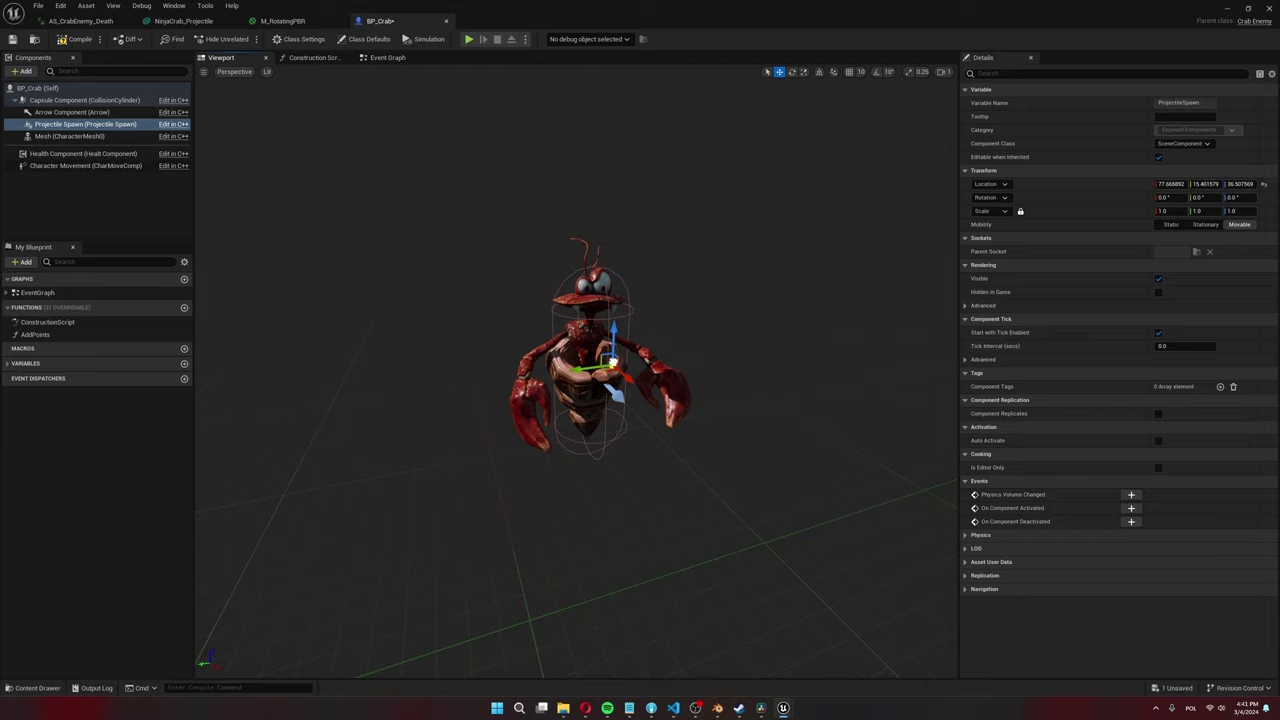
key("ctrl+z")
left_click(37, 88)
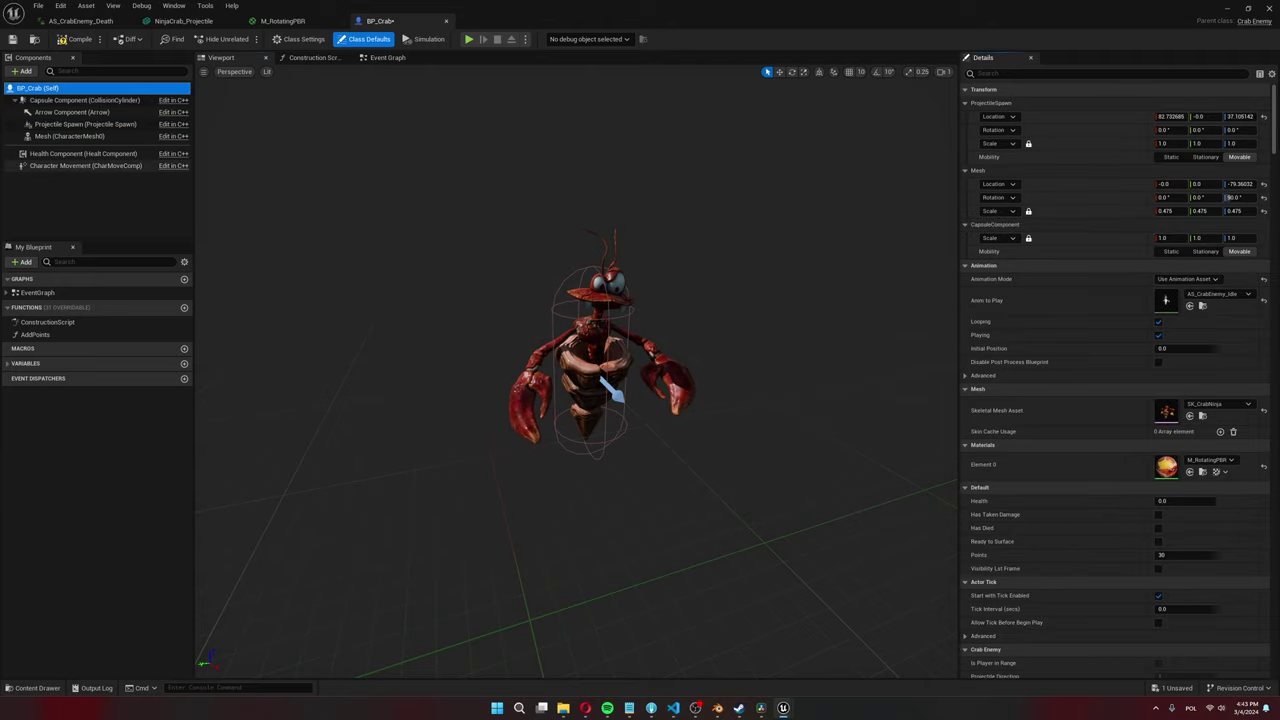
Select the crab blueprint's Health Component and adjust its Max Health.
left_click(80, 153)
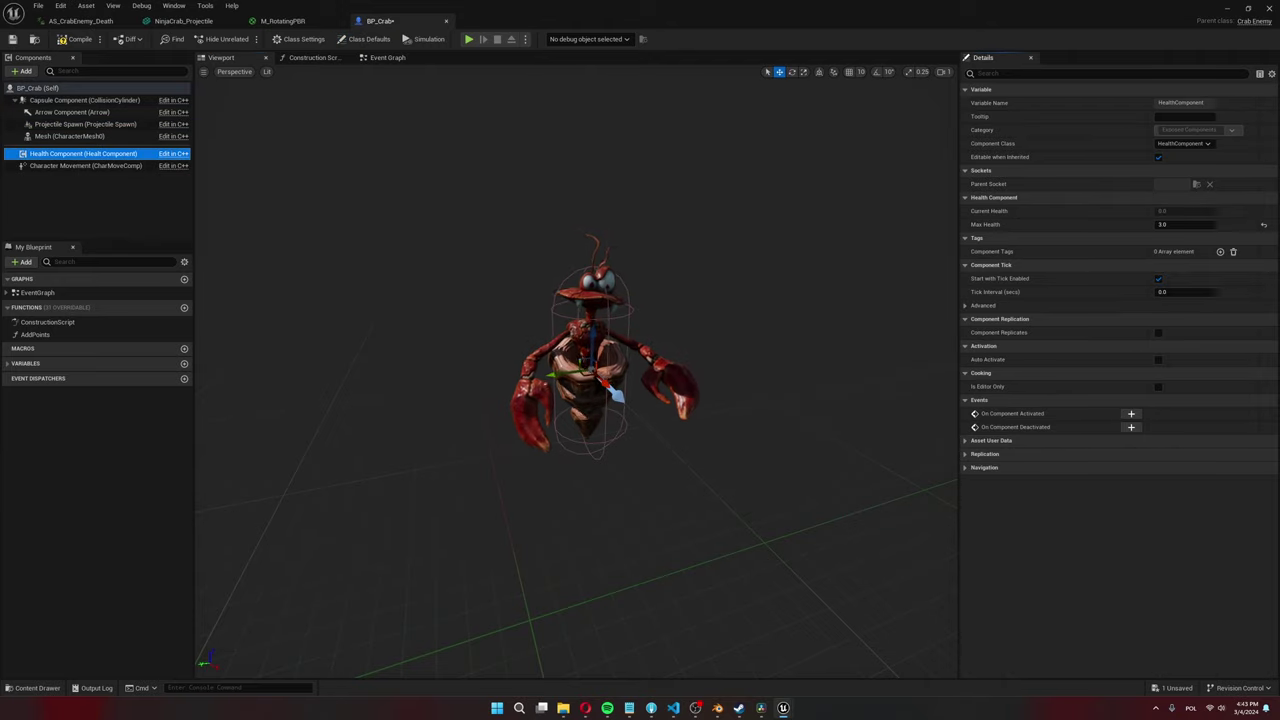
left_click_drag(1185, 225, 1205, 225)
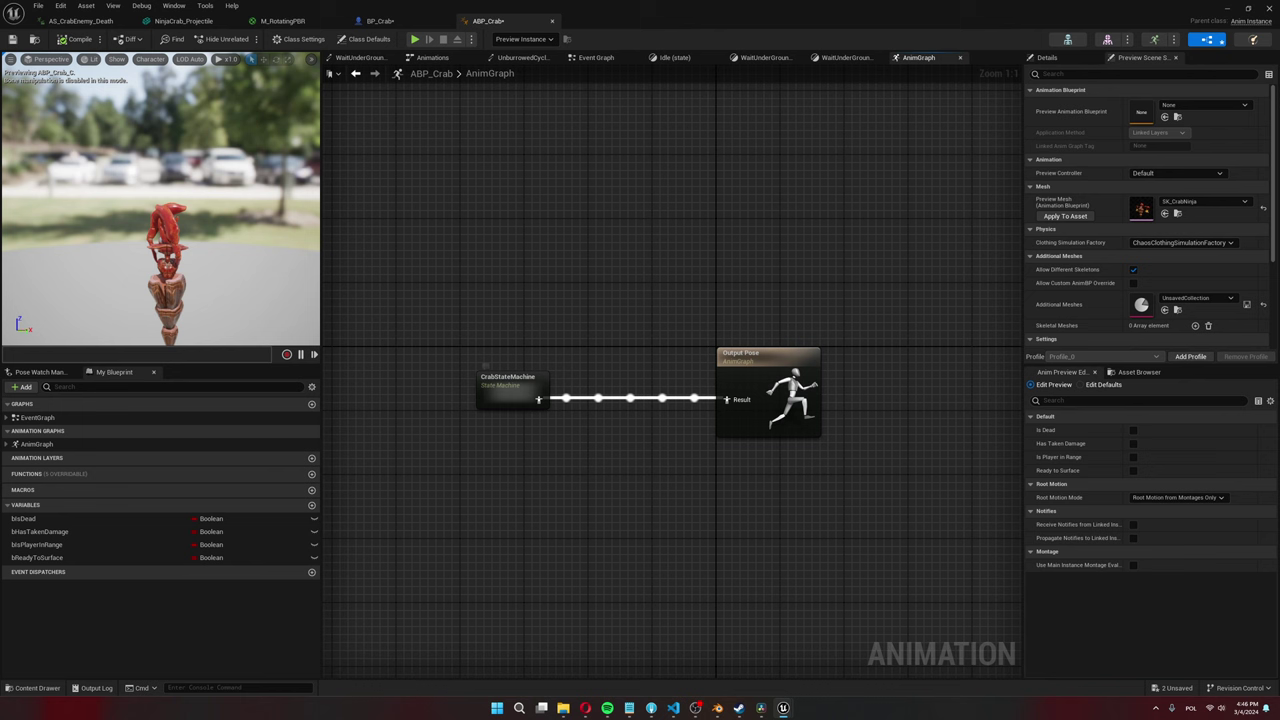
Inside CrabStateMachine's WaitUnderGround state, move the AS_CrabEnemy_WaitBurrowed node up beside Output Animation Pose and return to the state machine.
double_click(508, 382)
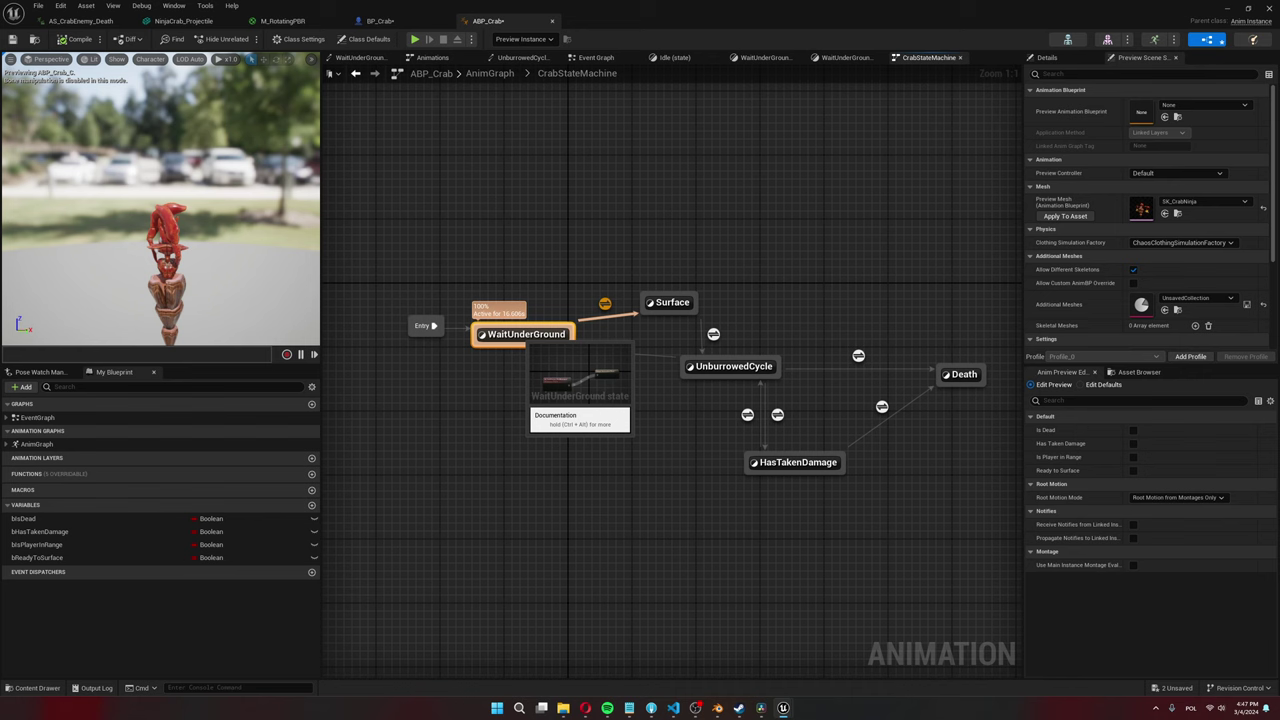
double_click(526, 334)
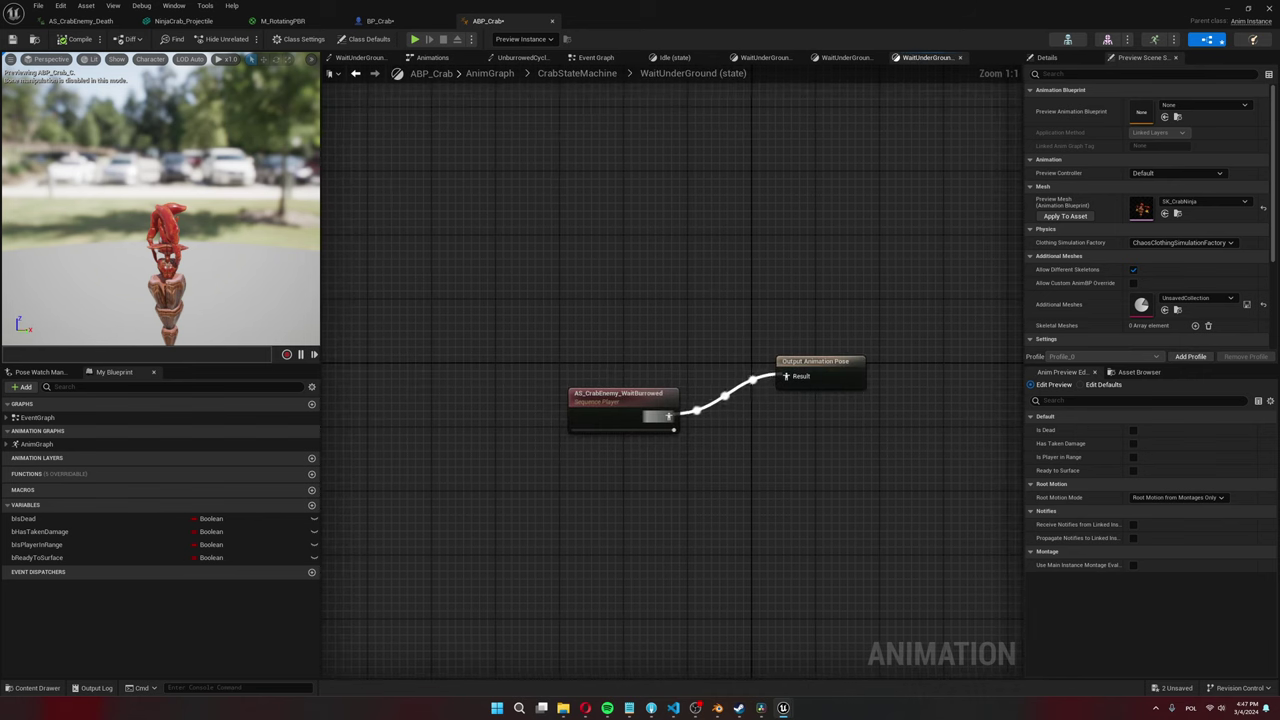
left_click_drag(609, 370, 601, 362)
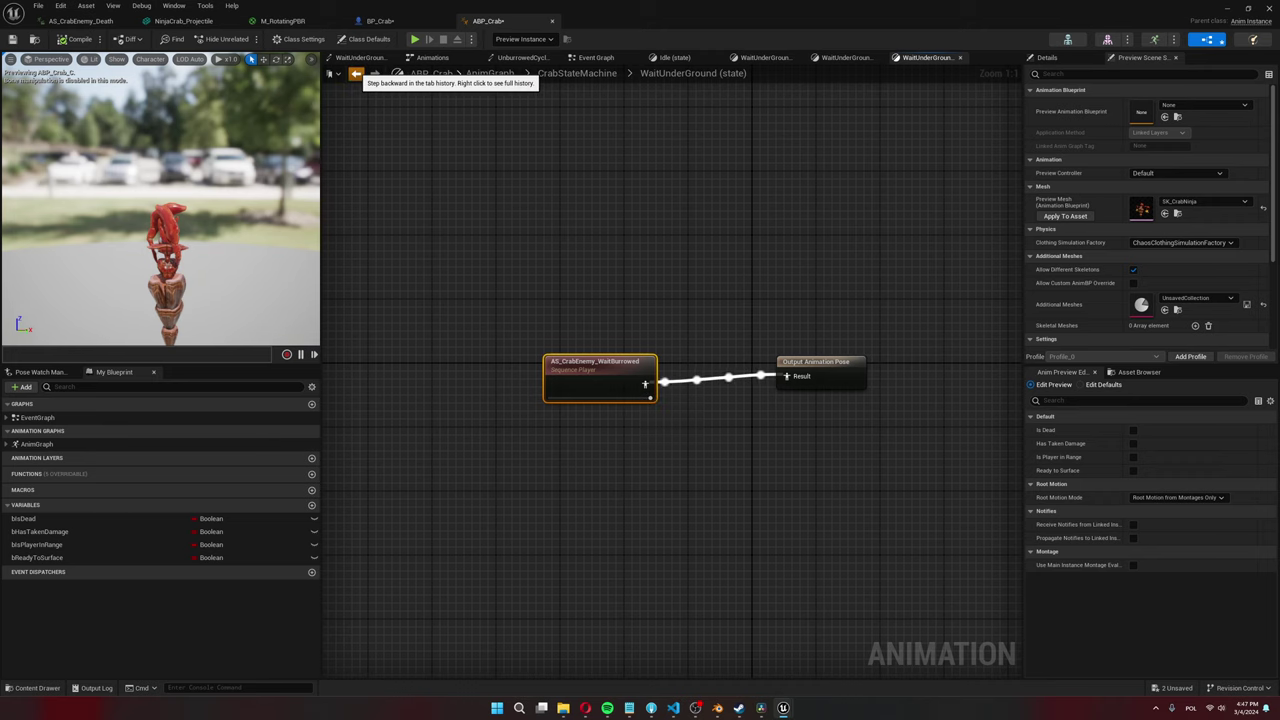
left_click(355, 74)
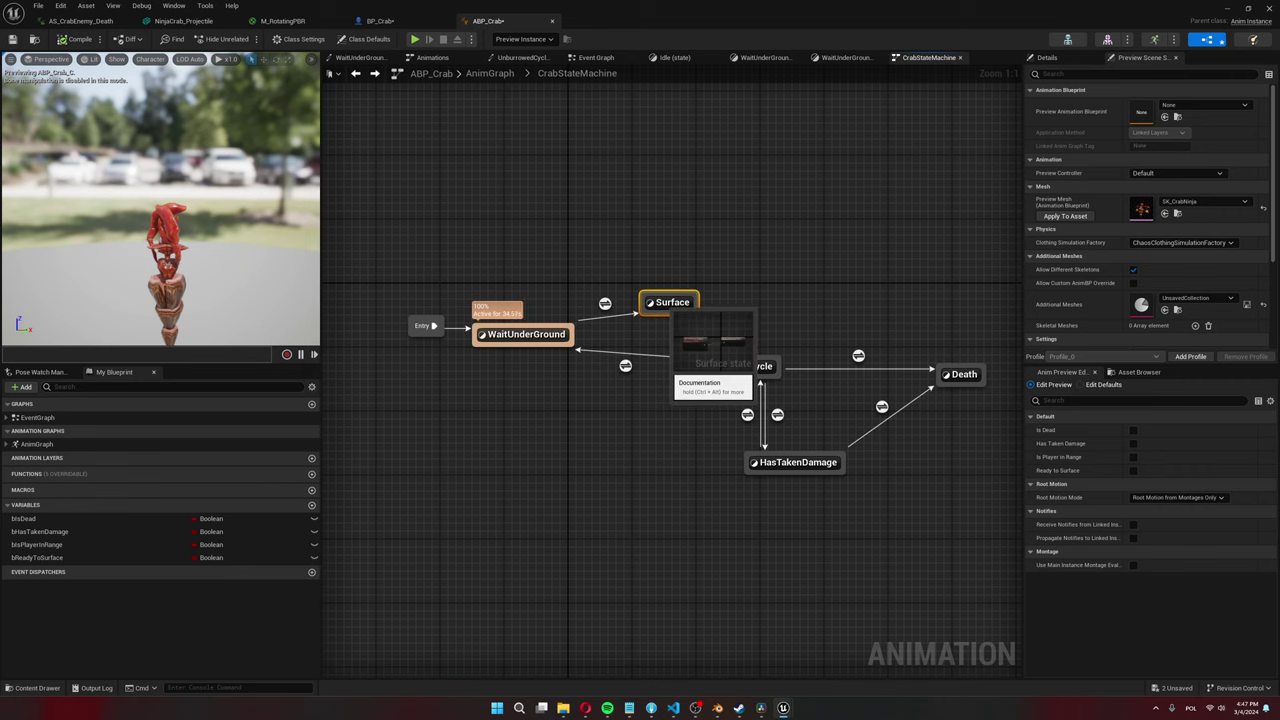
Open the Surface state and preview its AS_CrabEnemy_Surface animation sequence.
double_click(672, 303)
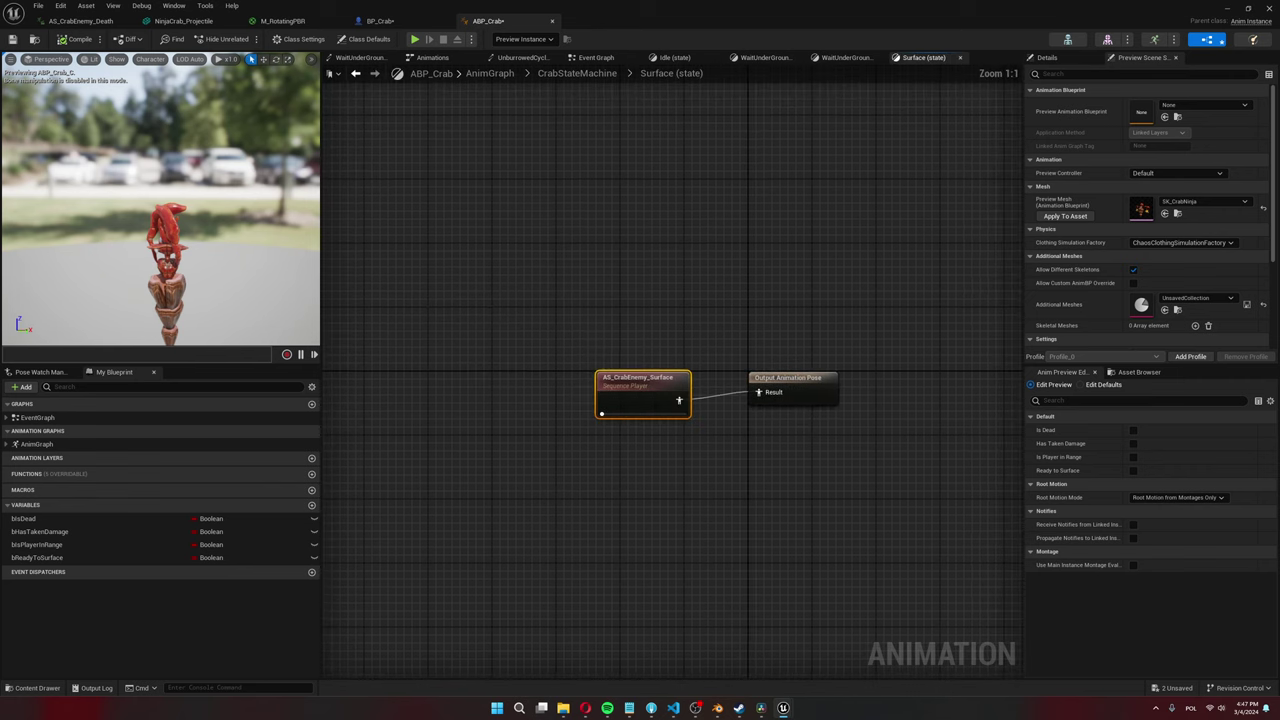
double_click(640, 390)
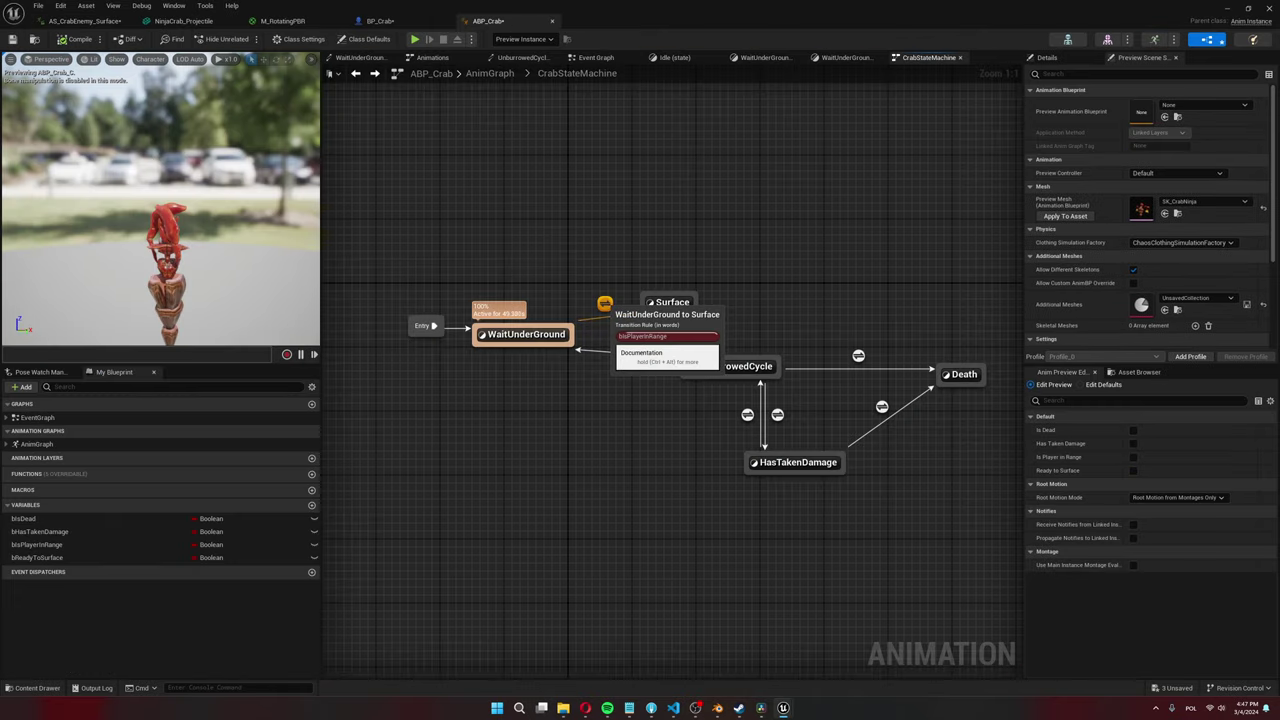
In the WaitUnderGround to Surface transition rule, move the Is Player in Range node closer to Result and return to CrabStateMachine.
double_click(604, 304)
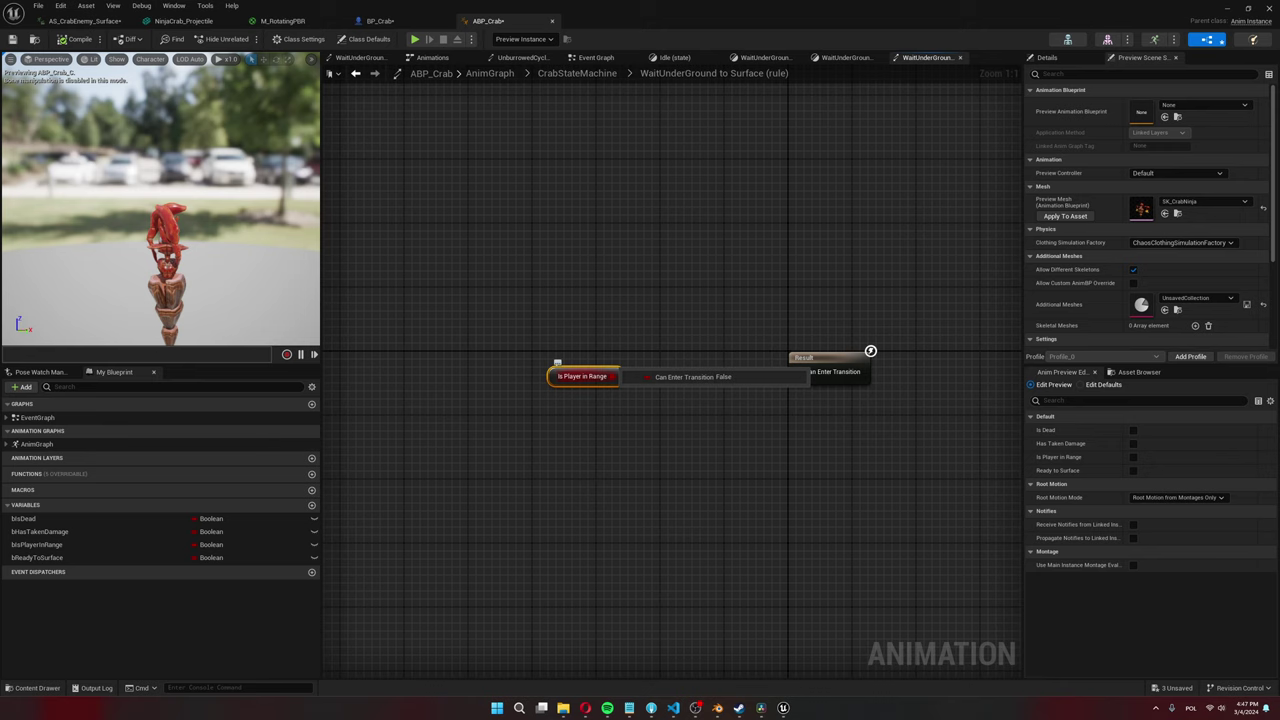
left_click(90, 544)
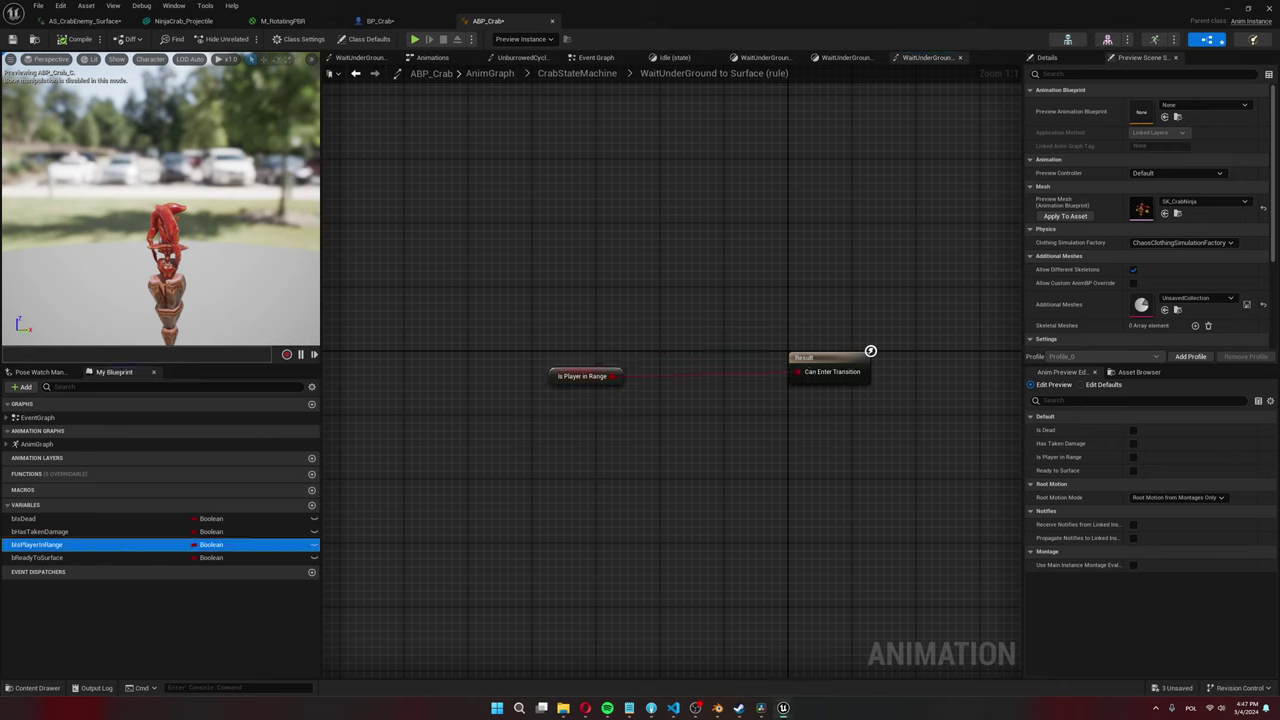
left_click_drag(560, 372, 630, 364)
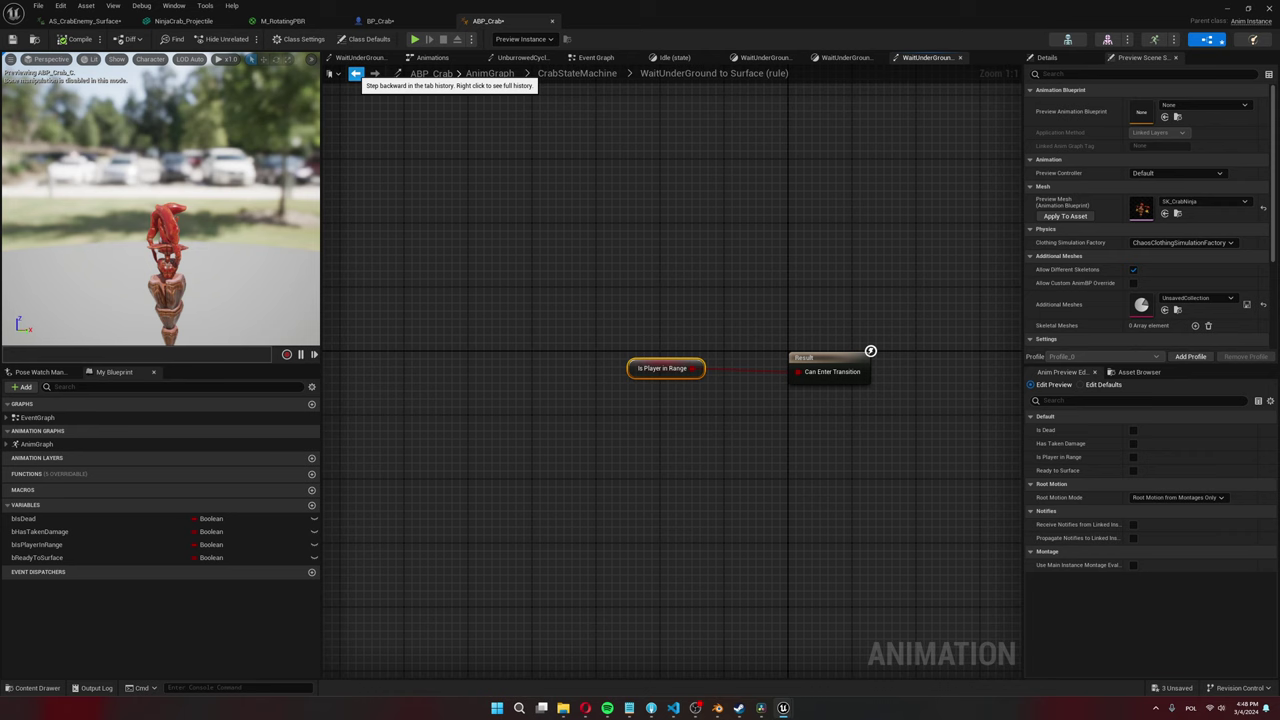
left_click(355, 73)
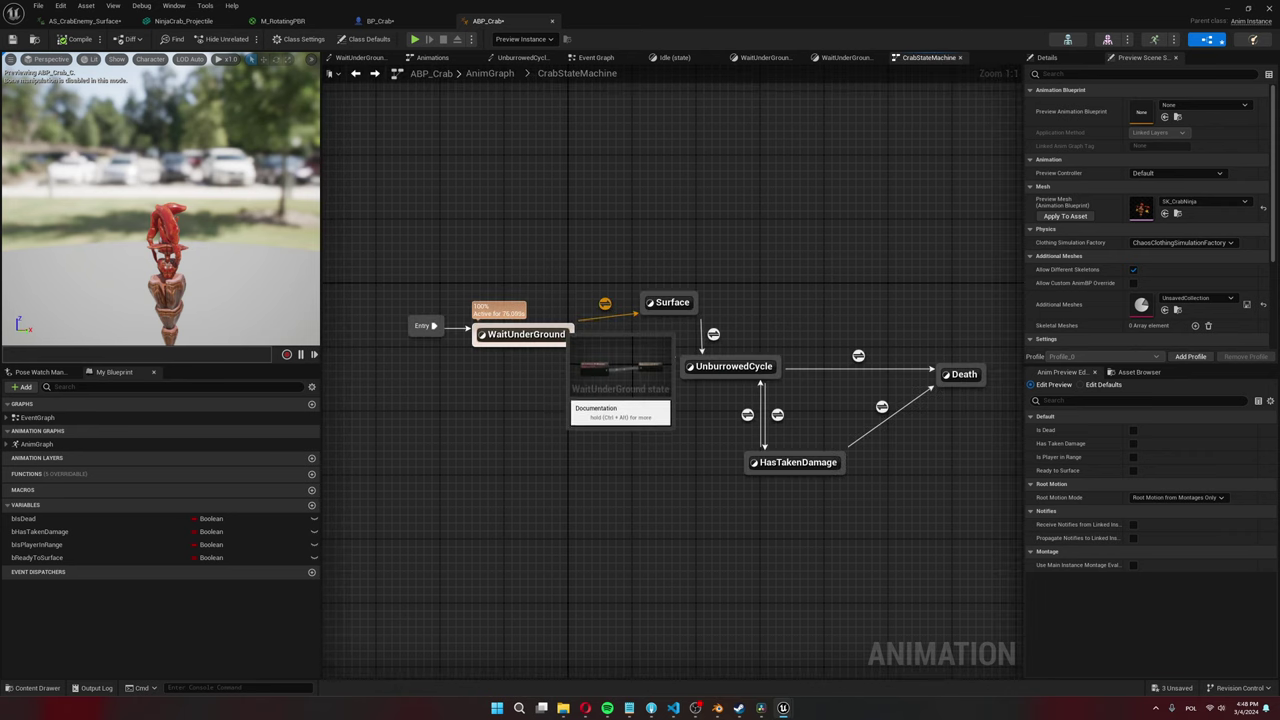
Inspect the Surface and UnburrowedCycle states and the transition between them.
left_click(672, 302)
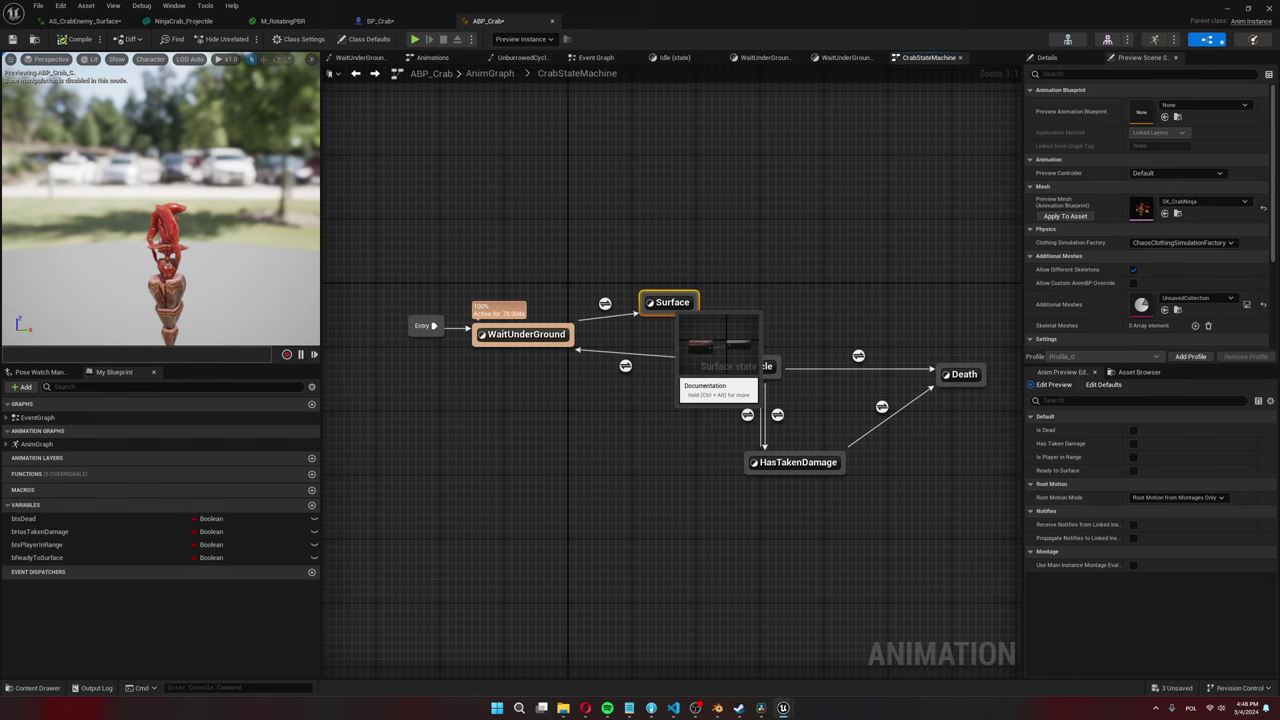
key("Escape")
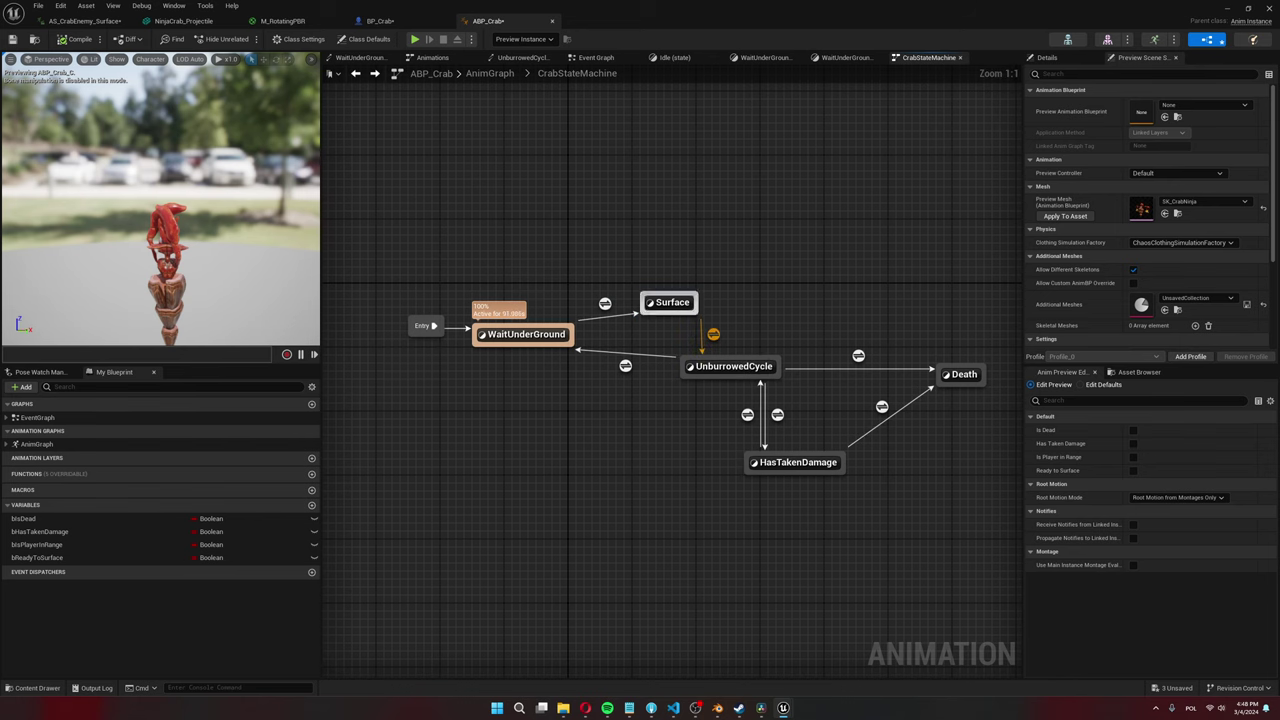
left_click(733, 367)
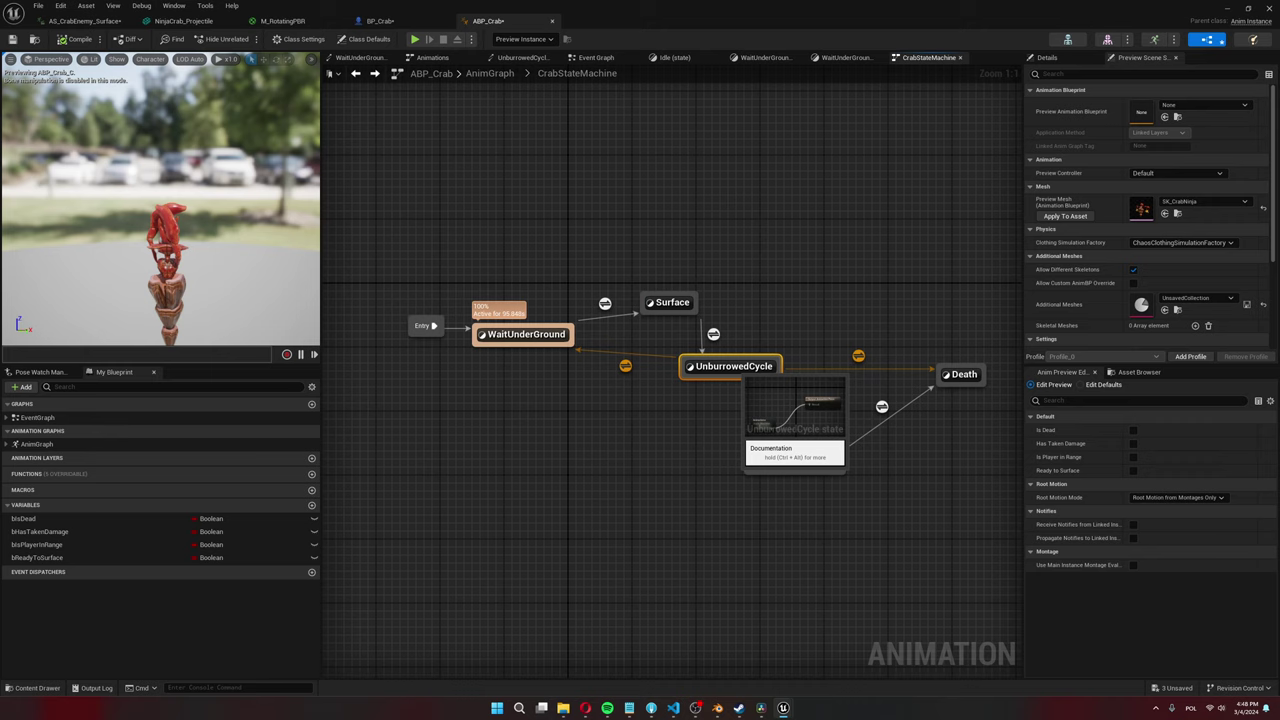
left_click(713, 334)
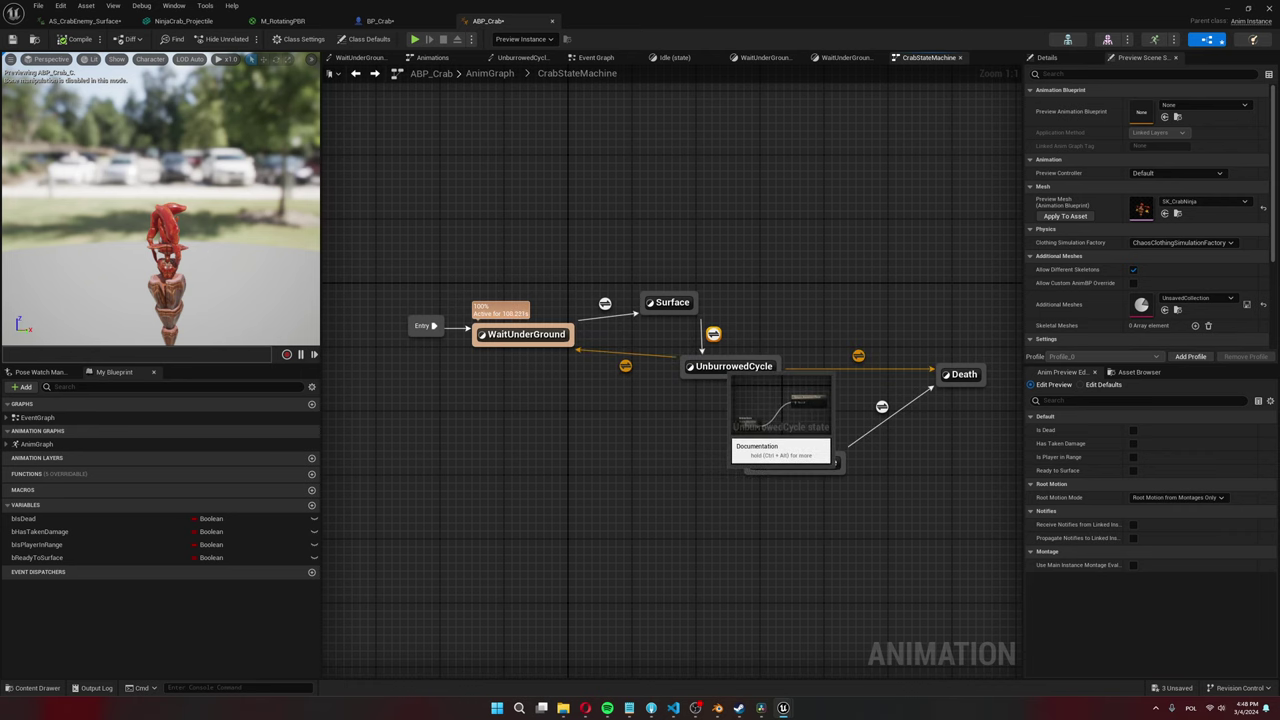
right_click_drag(705, 390, 675, 388)
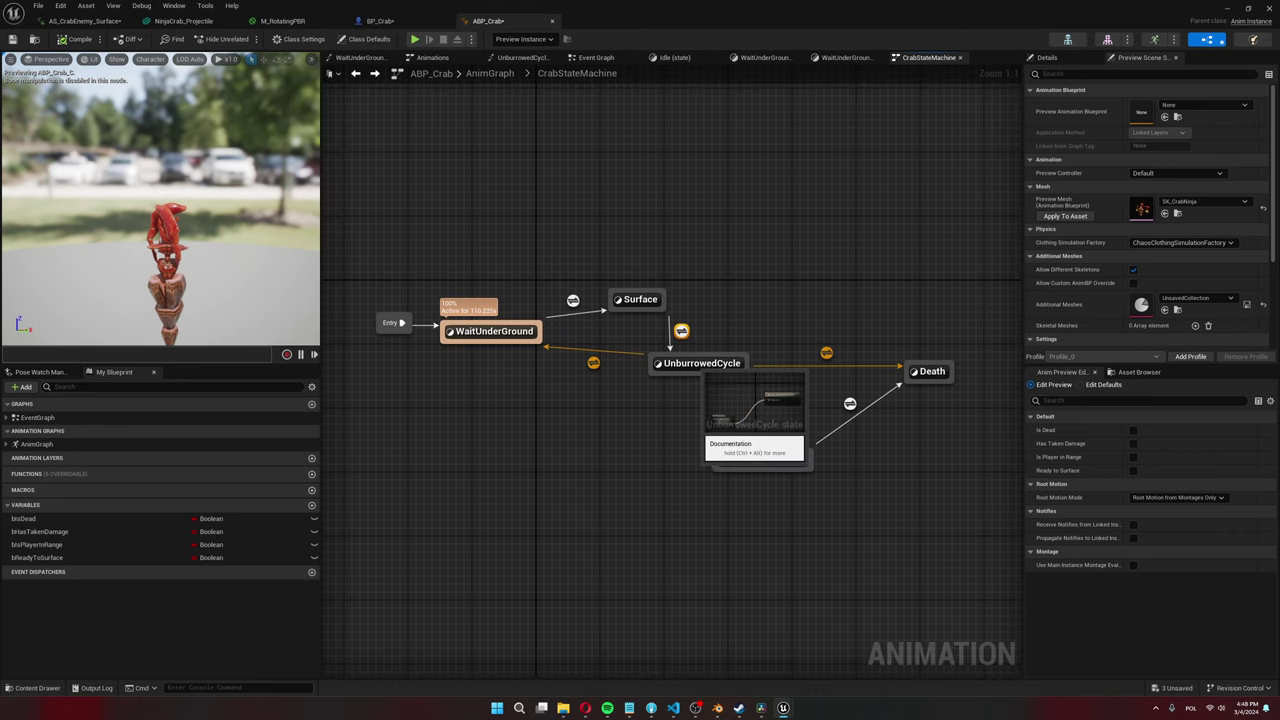
Reposition the Animations node inside the UnburrowedCycle state and open that nested state machine.
double_click(700, 364)
left_click_drag(618, 410, 577, 354)
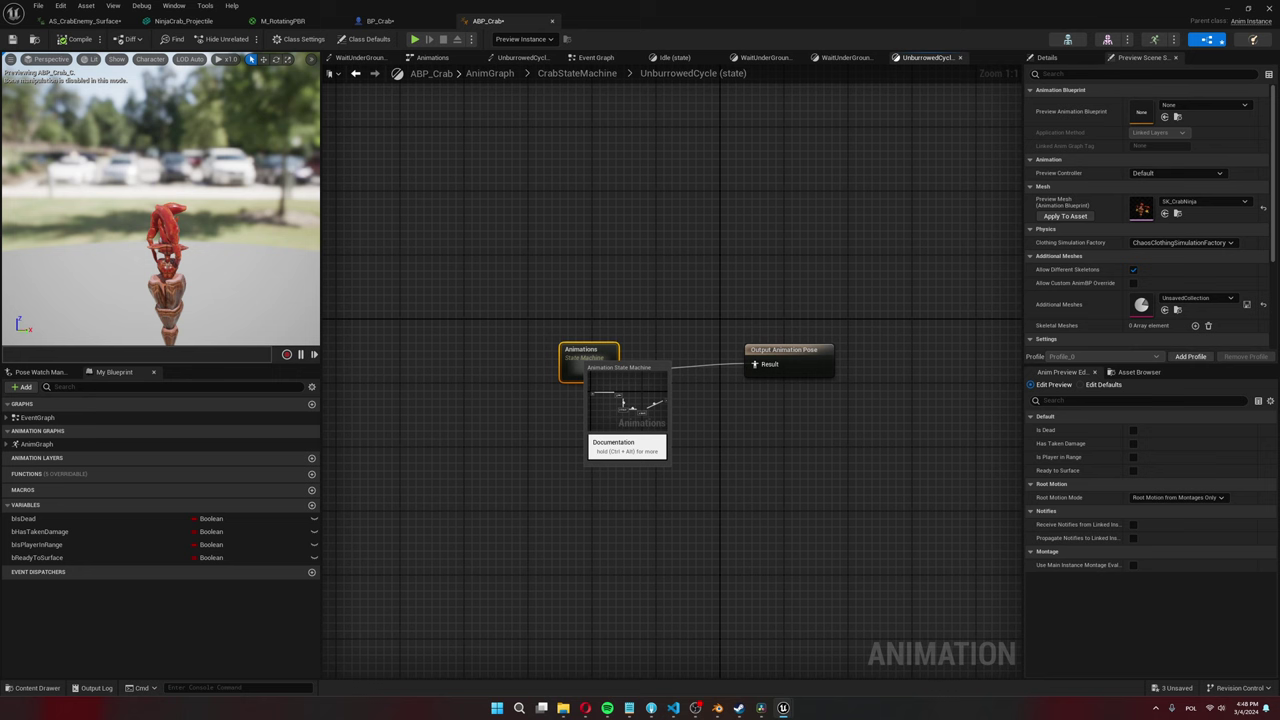
double_click(585, 360)
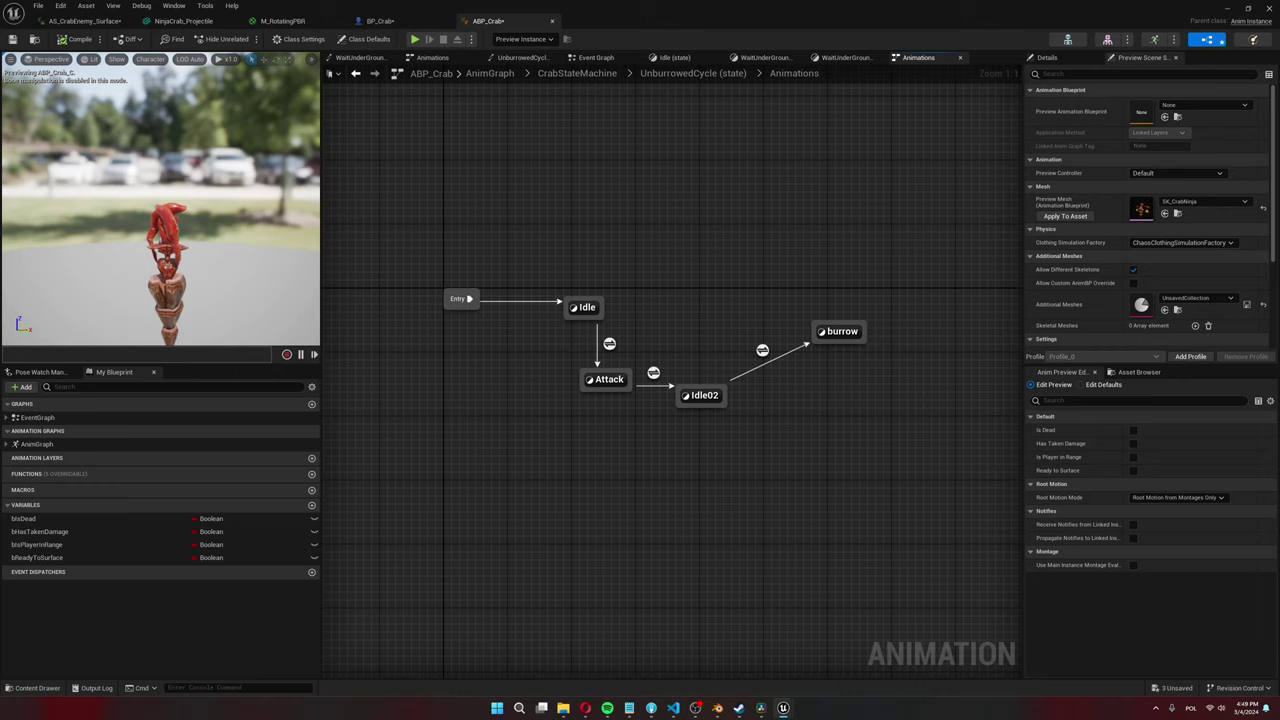
Review the nested Idle and Attack states together with the animation sequences they play.
left_click(586, 307)
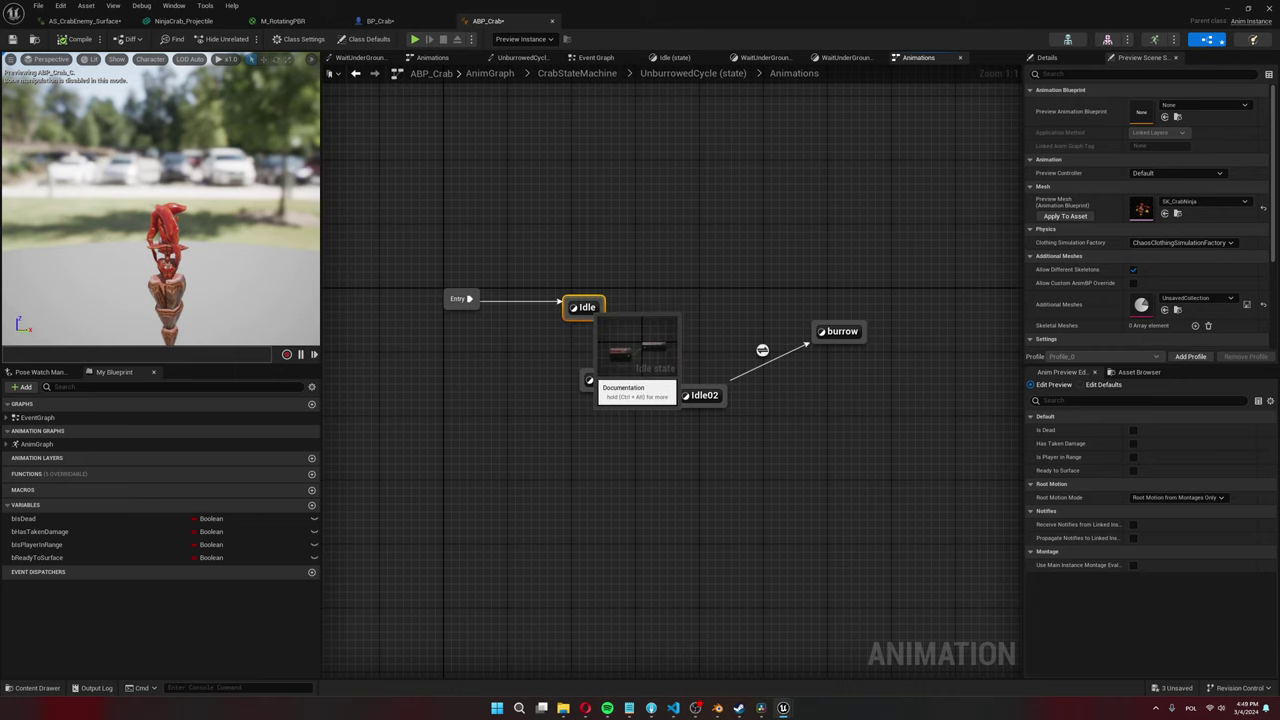
double_click(586, 307)
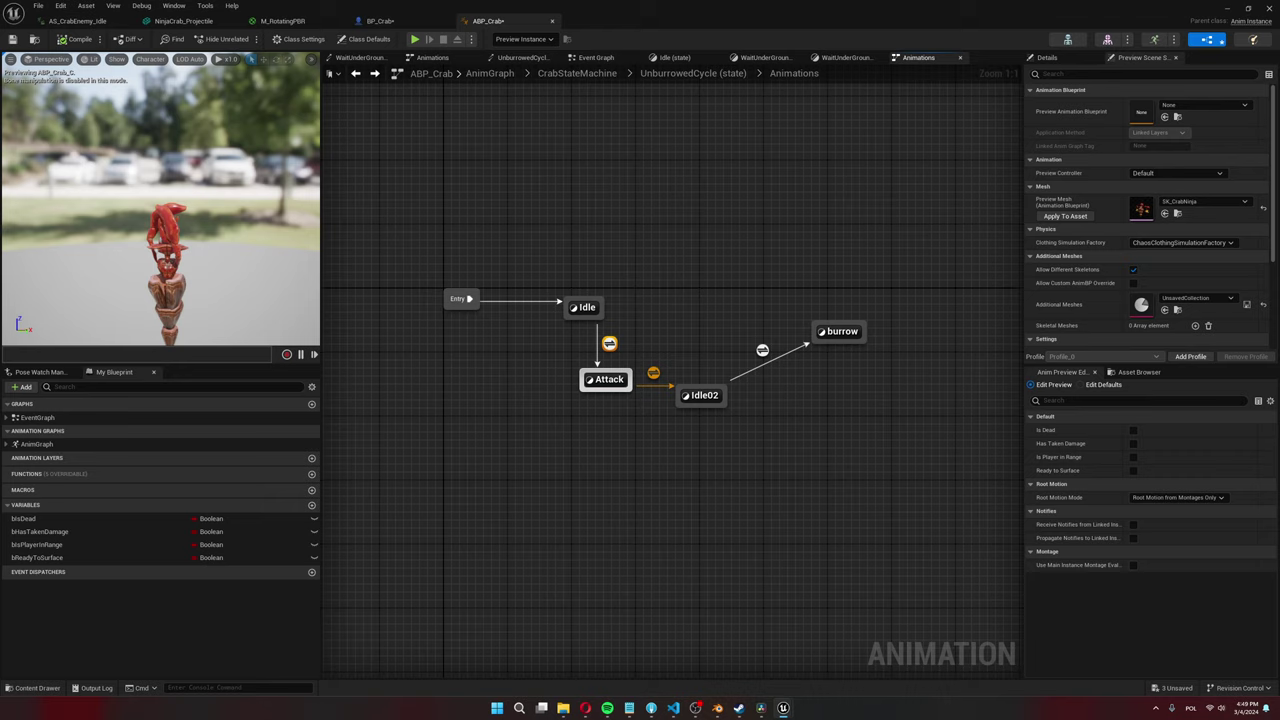
left_click(607, 380)
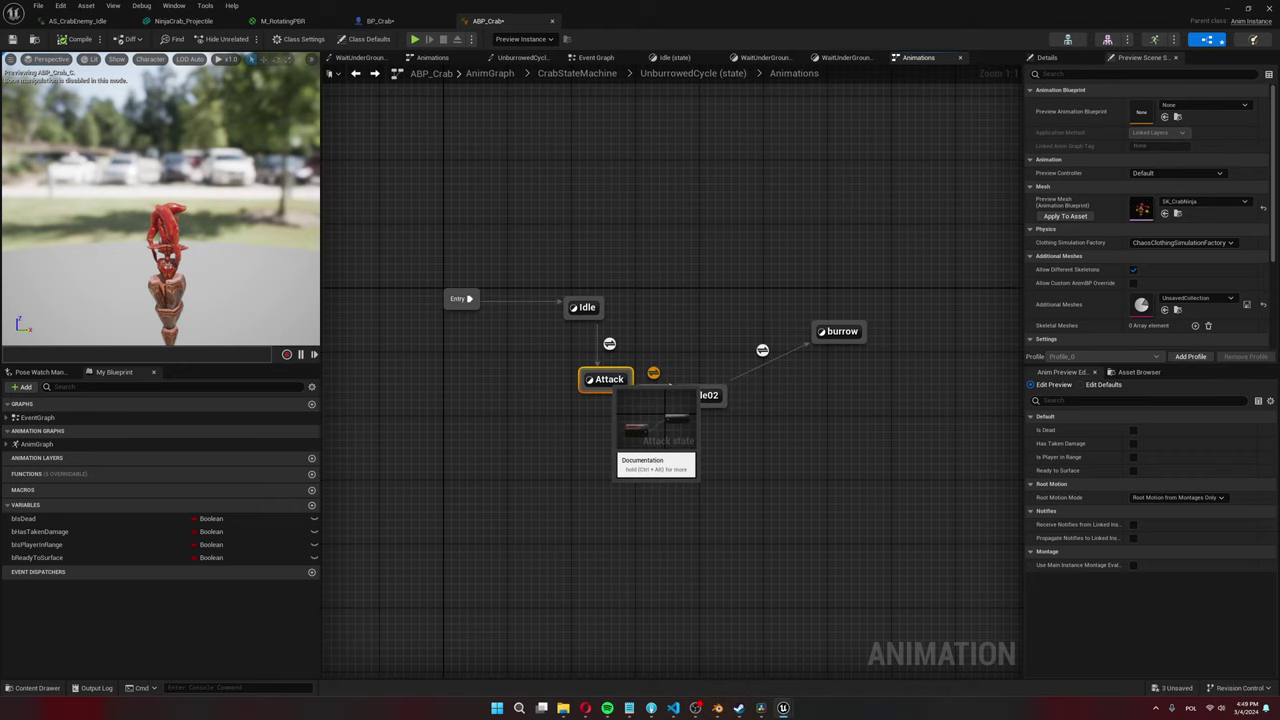
double_click(607, 380)
double_click(615, 396)
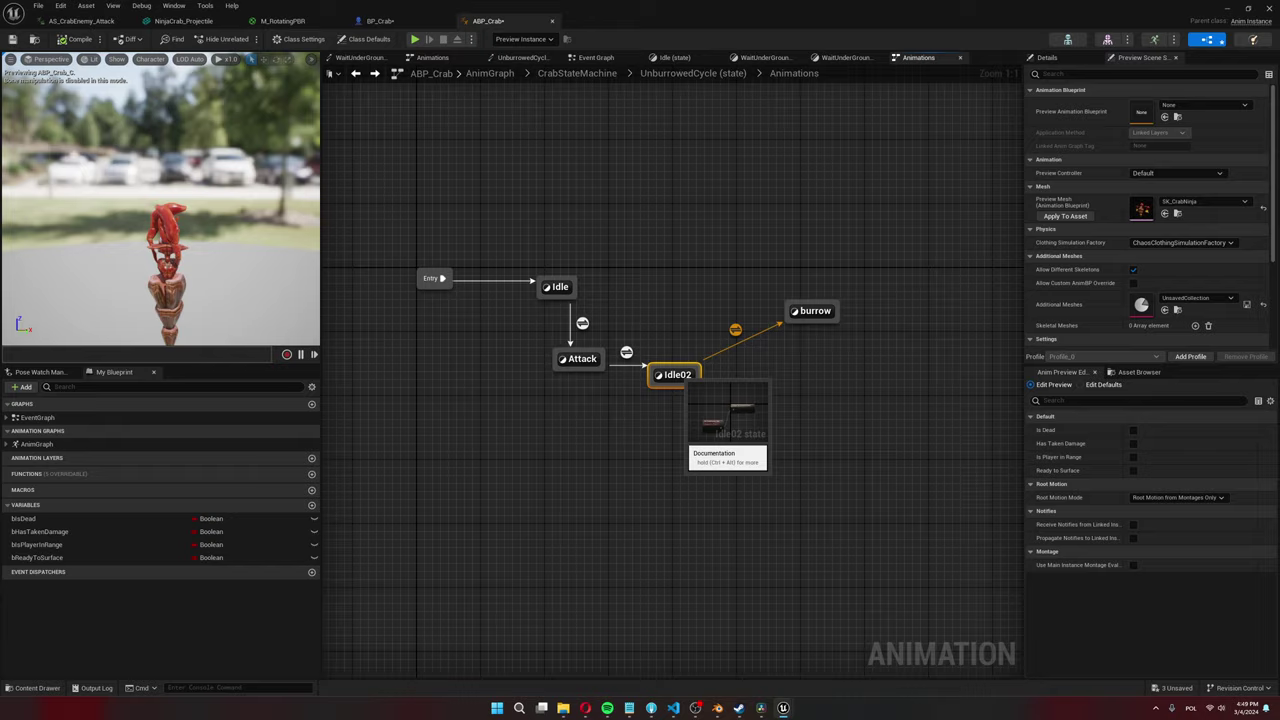
Preview the AS_CrabEnemy_Idle sequence used by the Idle02 state and return to the ABP_Crab graph.
double_click(675, 375)
double_click(665, 412)
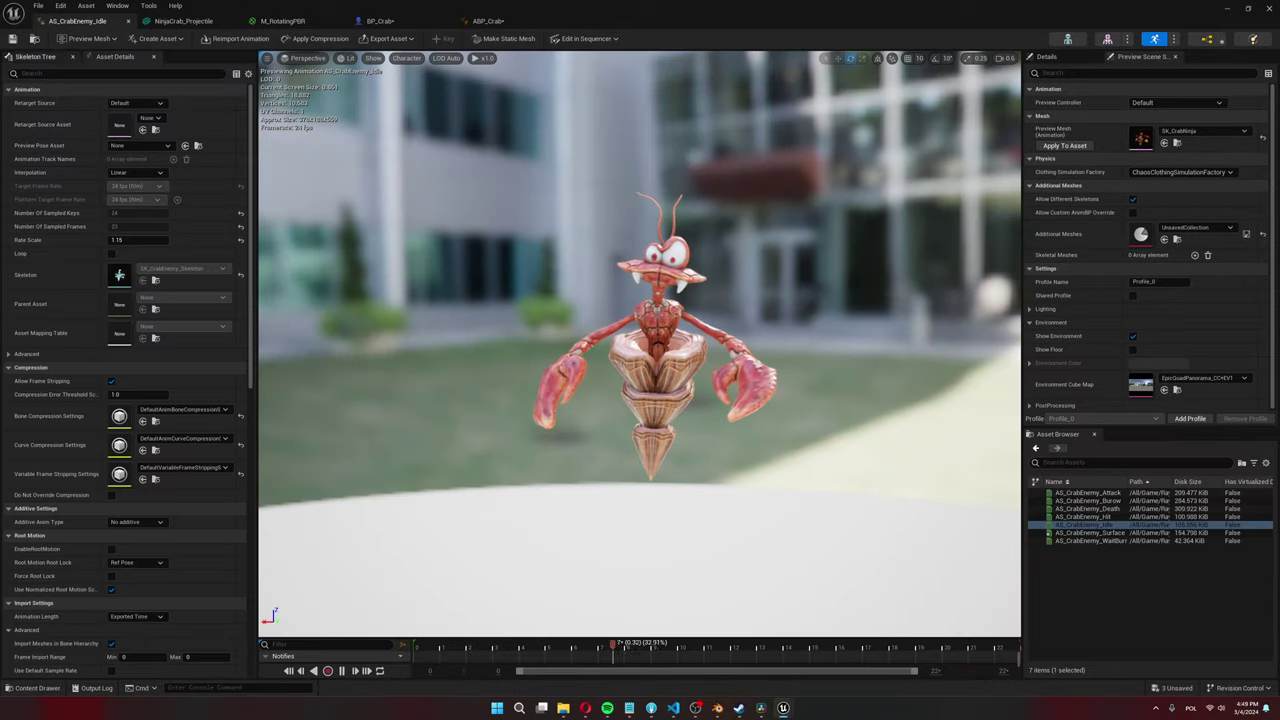
left_click(488, 21)
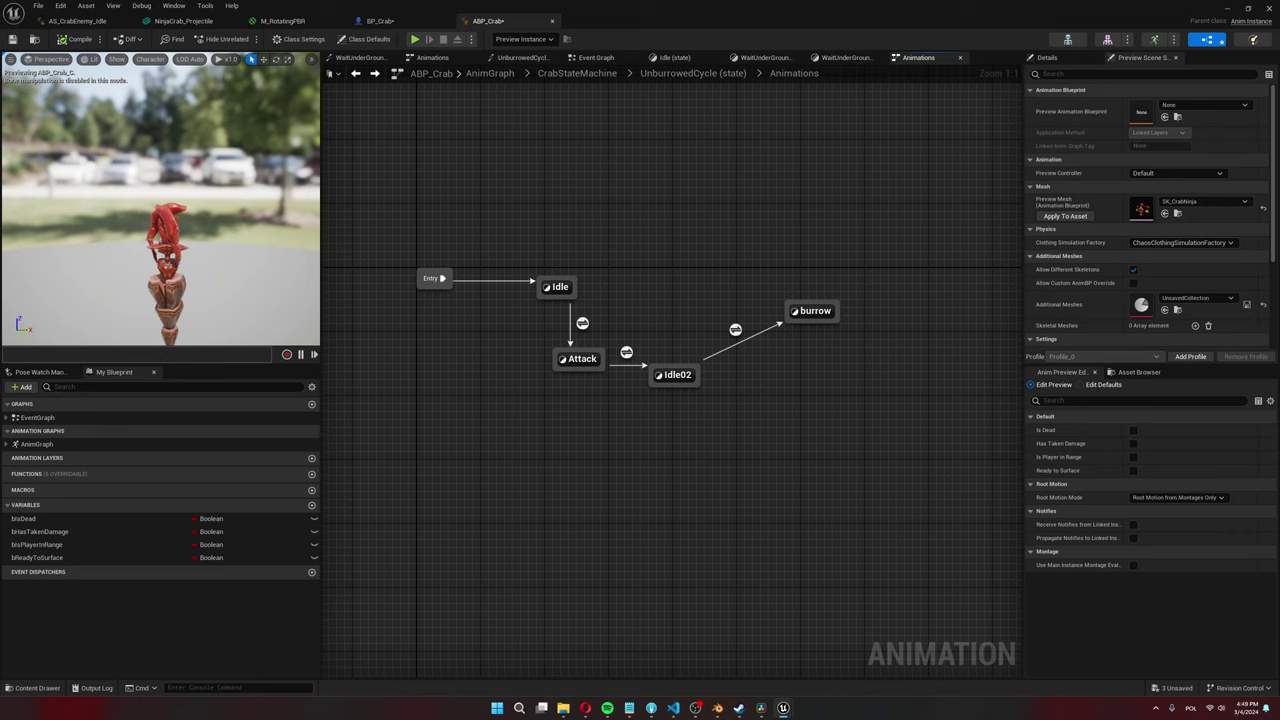
Review the burrow state and its AS_CrabEnemy_Burow sequence, then go back out of the state.
double_click(814, 311)
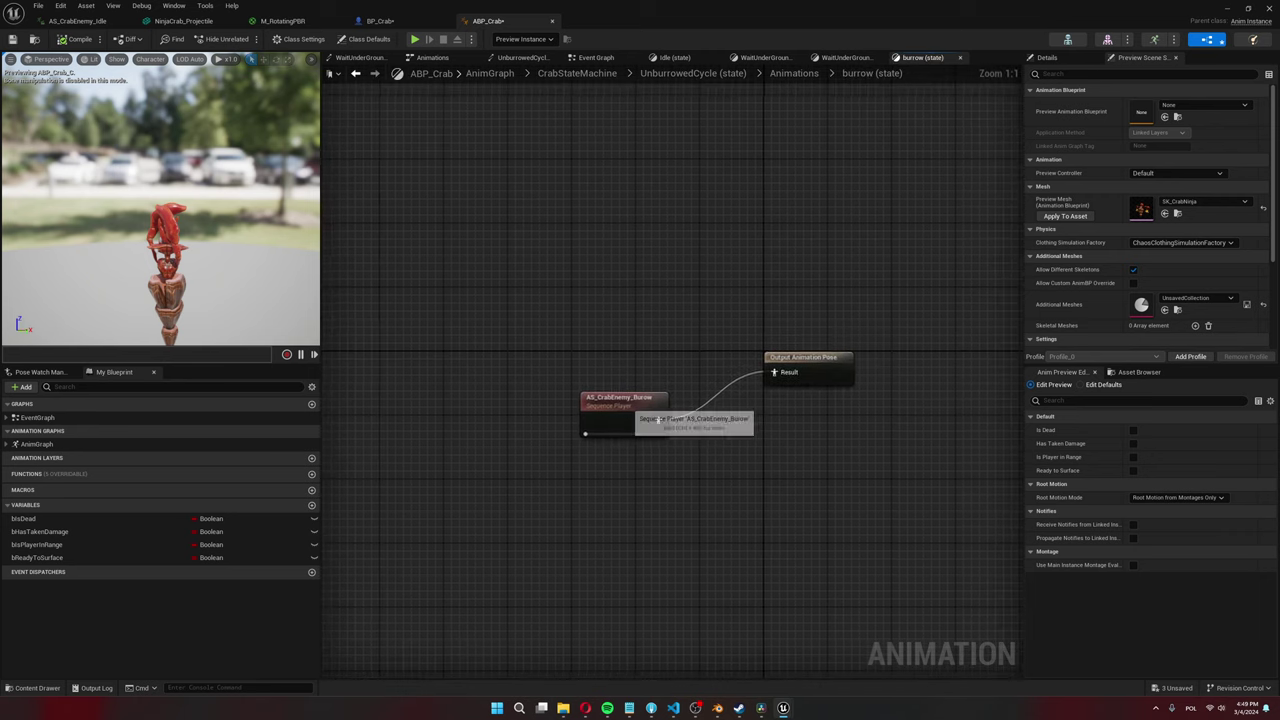
double_click(625, 410)
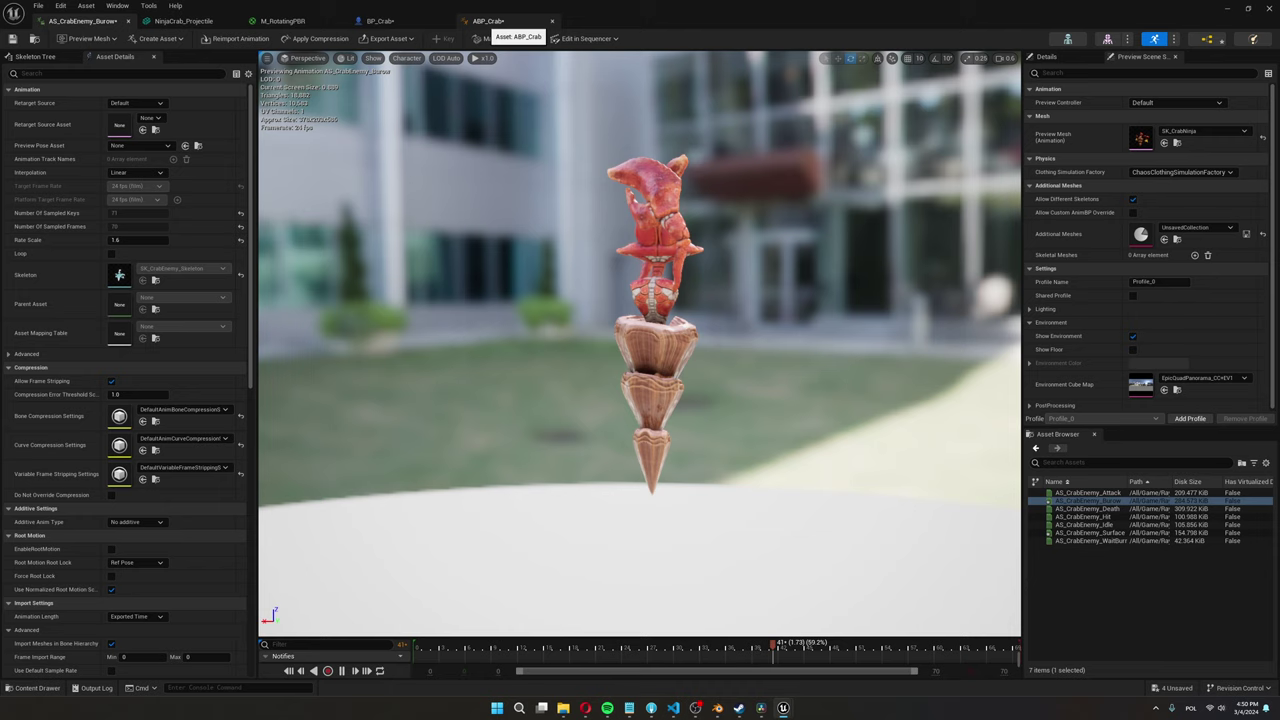
left_click(488, 22)
double_click(709, 440)
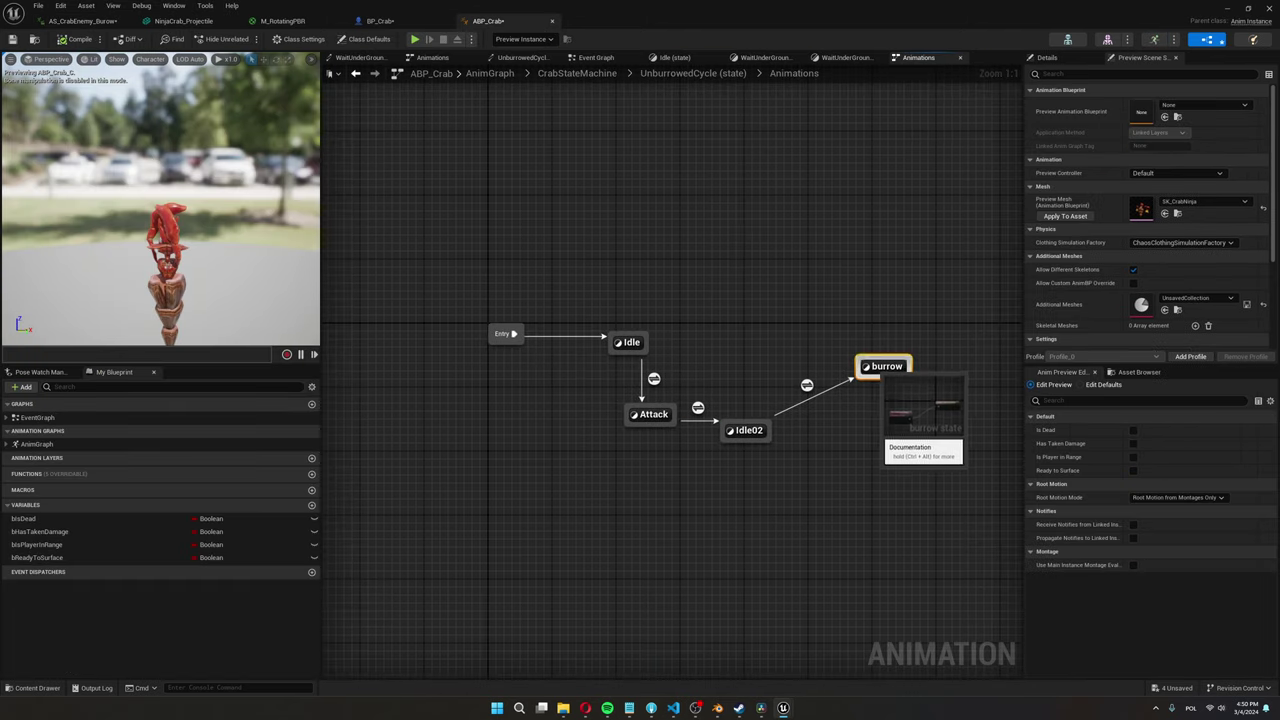
double_click(880, 366)
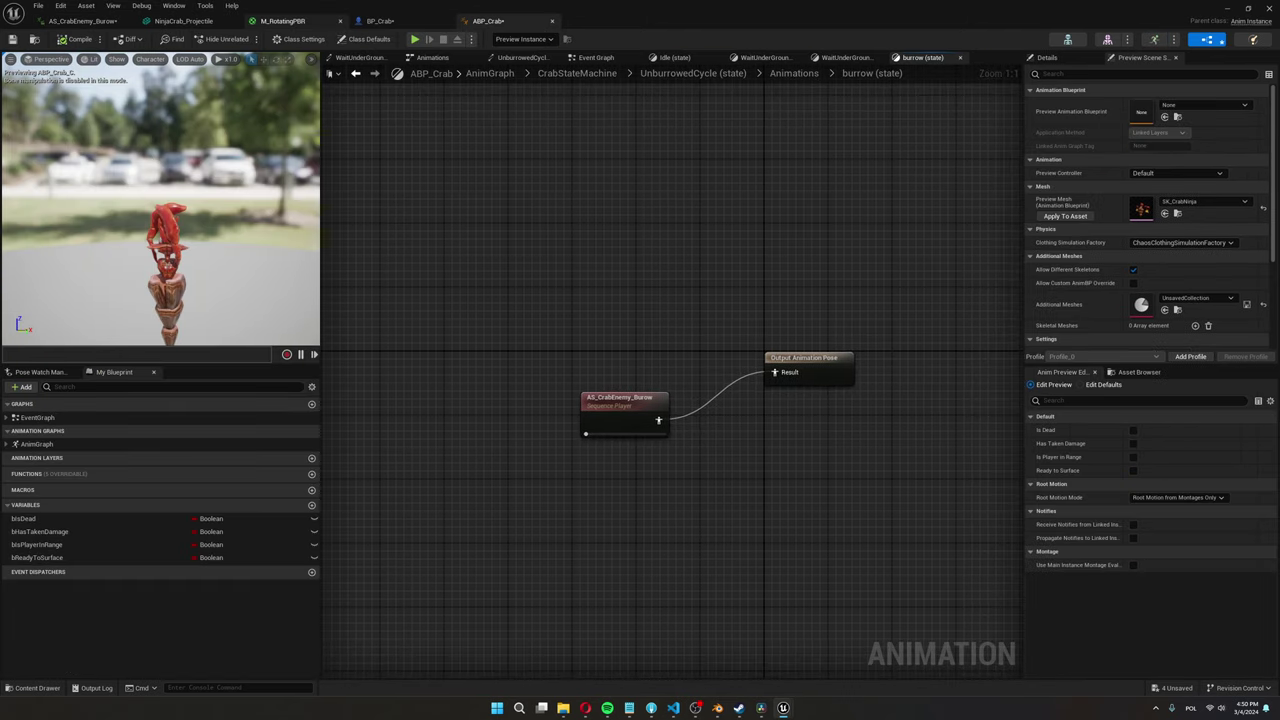
left_click(355, 73)
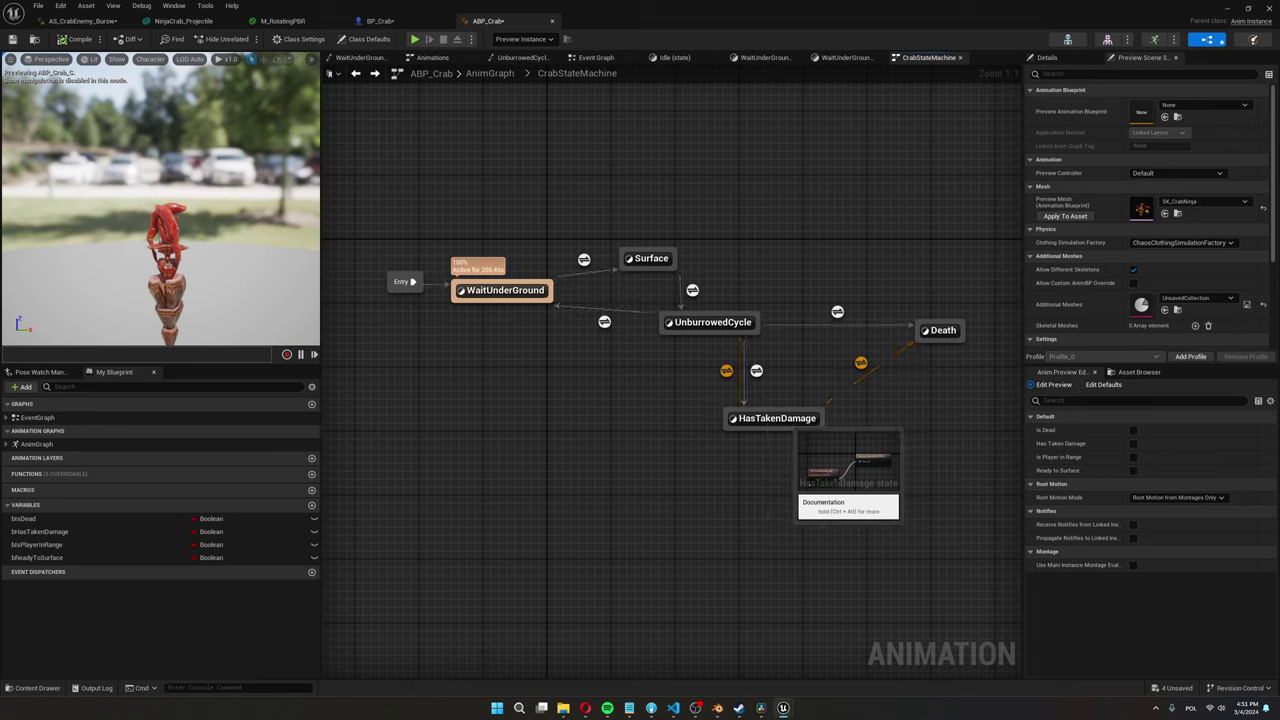
Open the HasTakenDamage state, preview its AS_CrabEnemy_Hit sequence, and return to ABP_Crab.
double_click(777, 418)
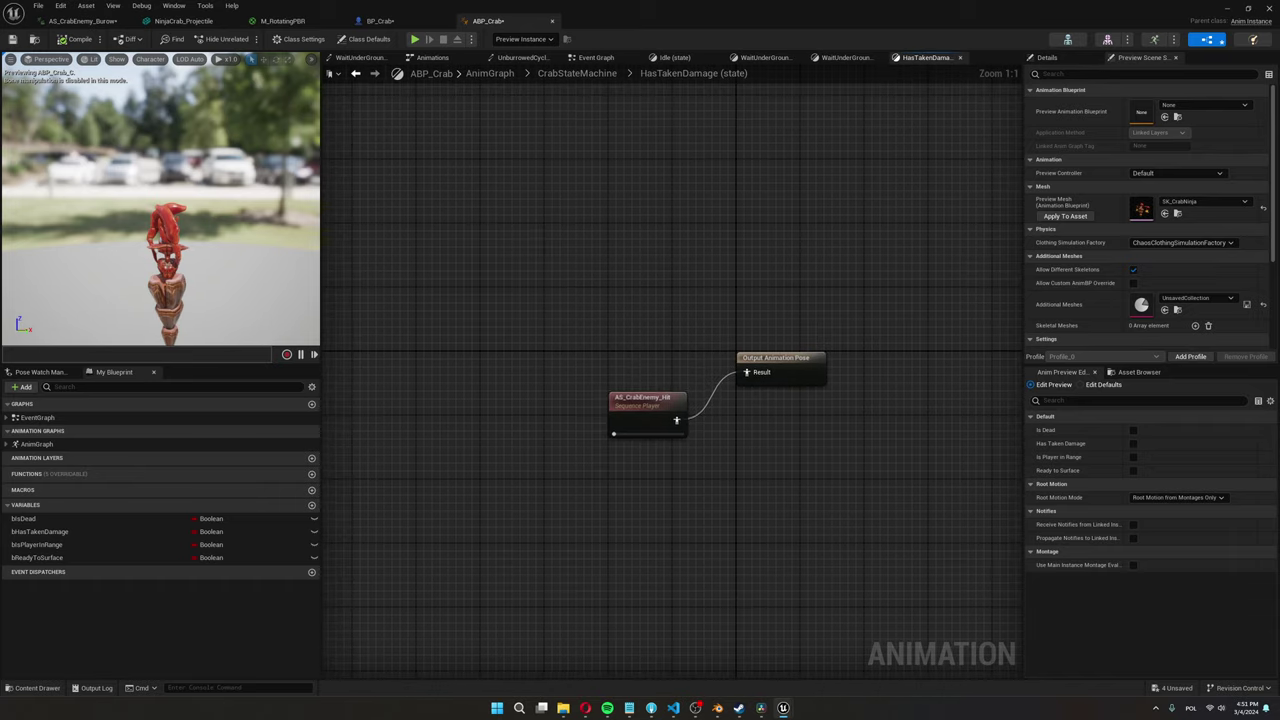
double_click(646, 407)
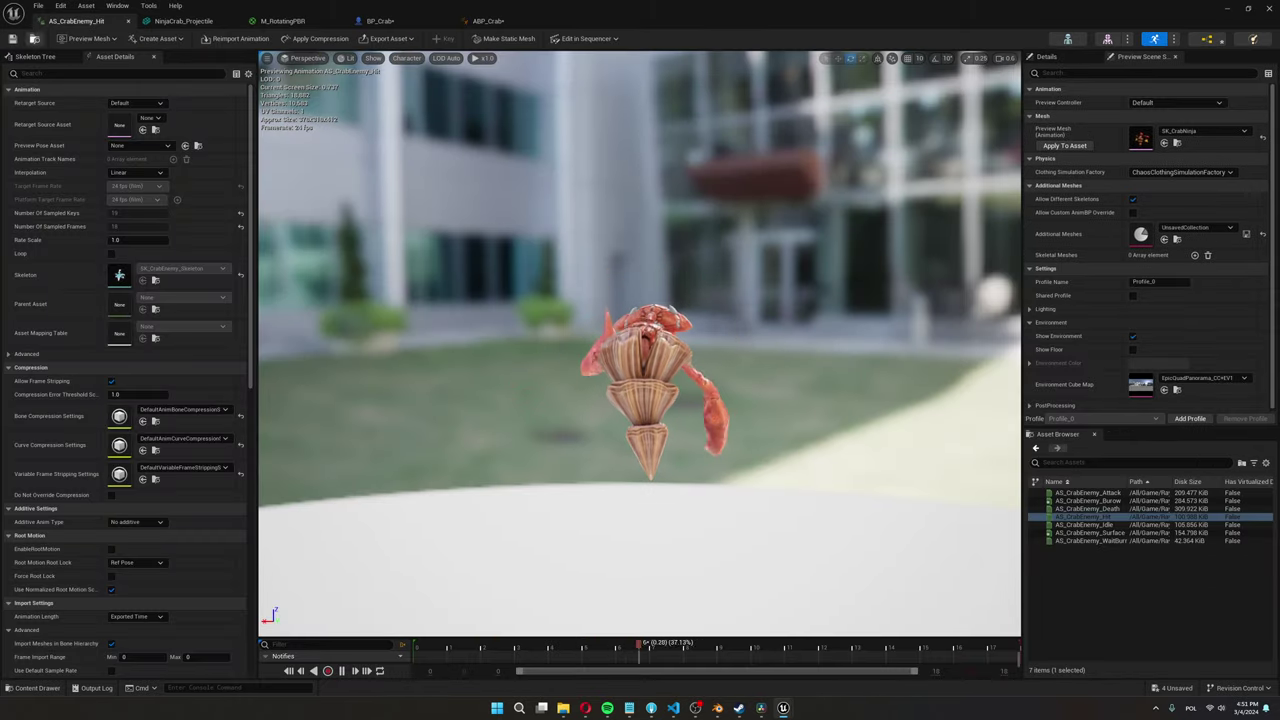
left_click(488, 20)
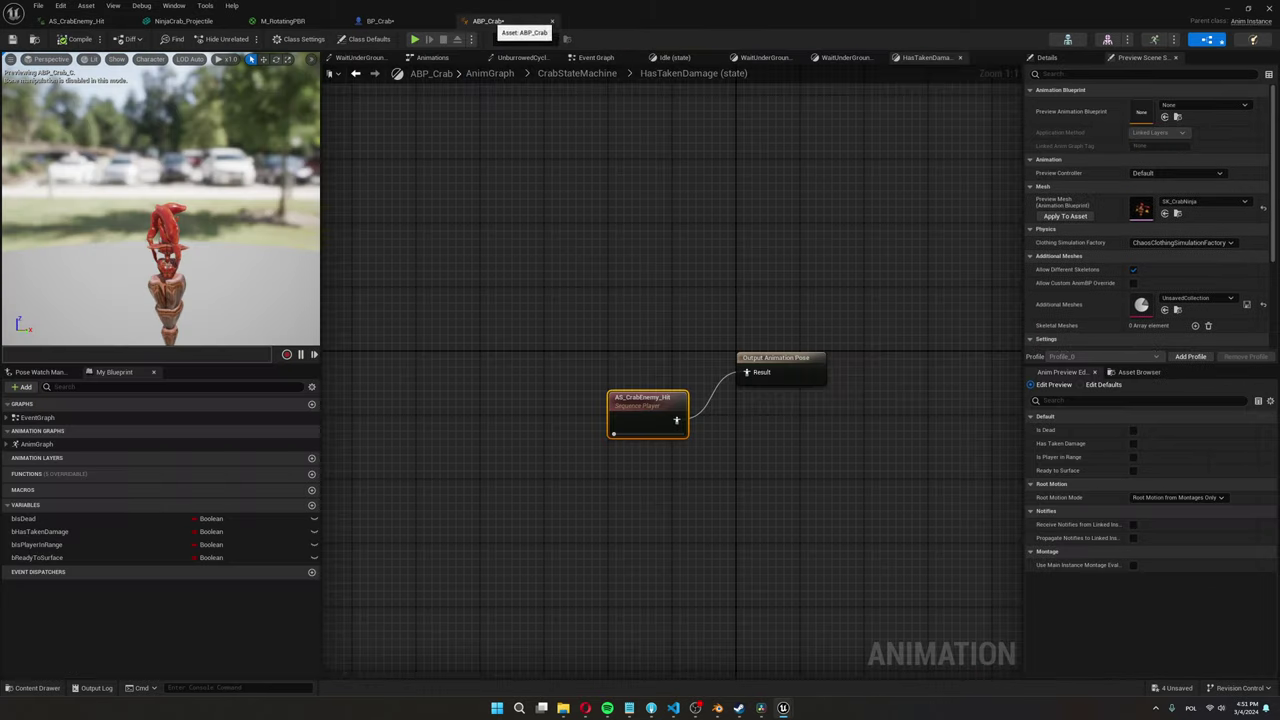
Preview the AS_CrabEnemy_Death sequence used by the Death state and return to CrabStateMachine in ABP_Crab.
double_click(590, 376)
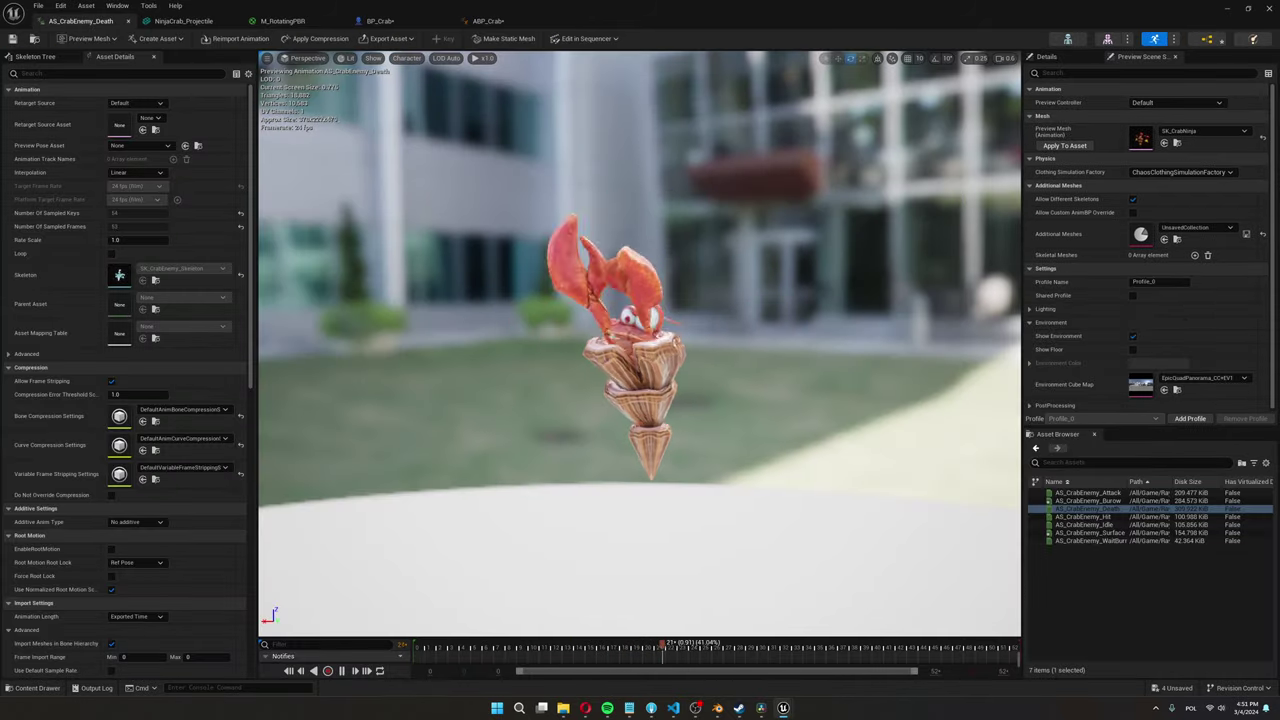
left_click(488, 20)
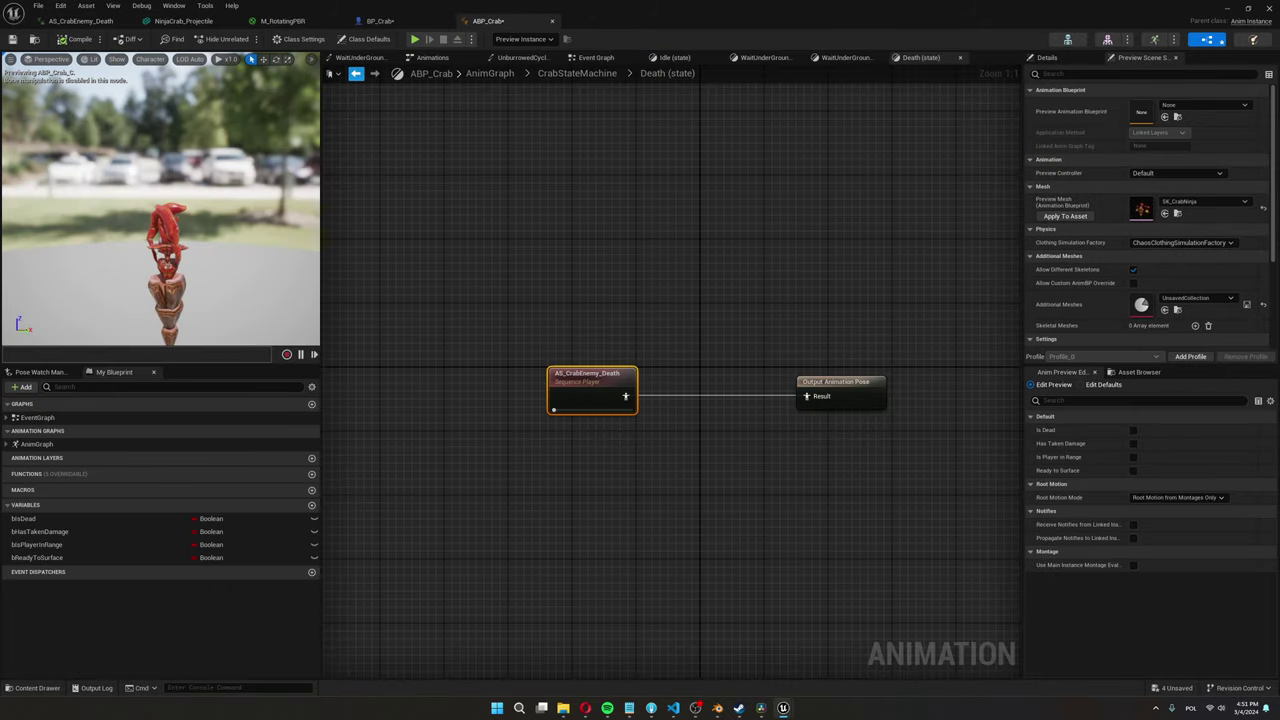
left_click(356, 73)
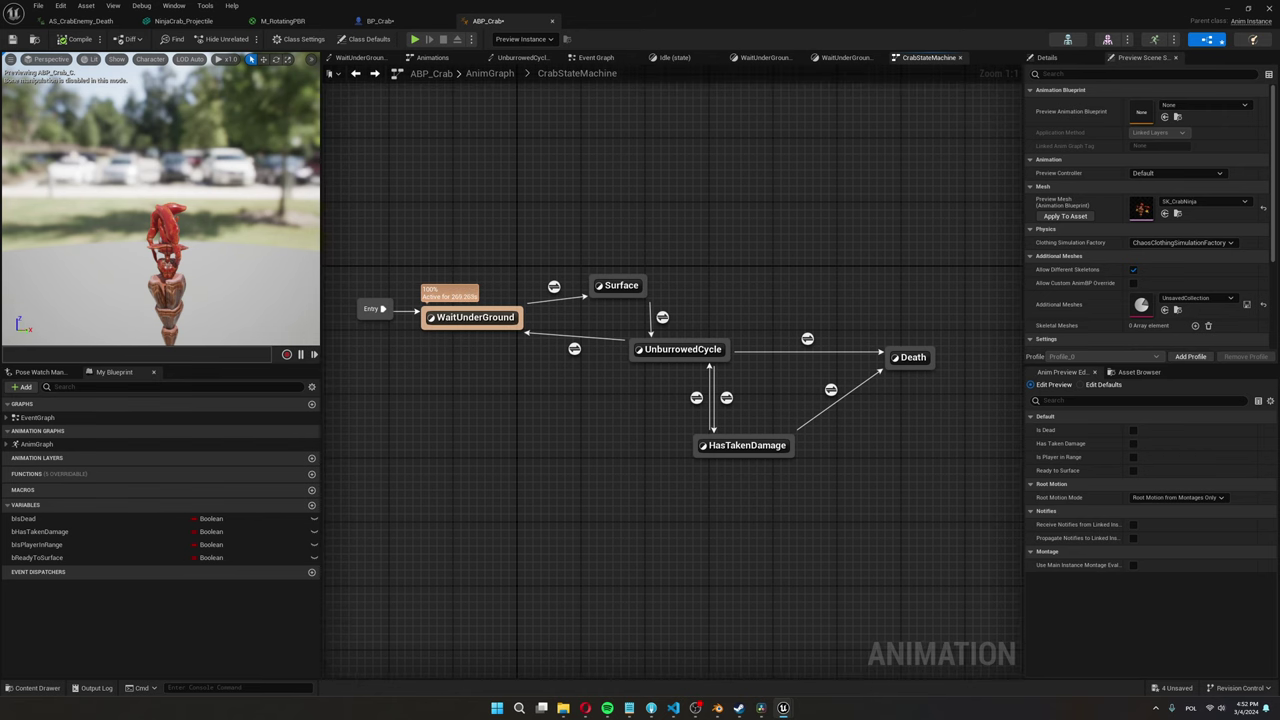
Check the transition rule from UnburrowedCycle to Death, then look inside the HasTakenDamage state and go back out.
right_click_drag(785, 371, 791, 380)
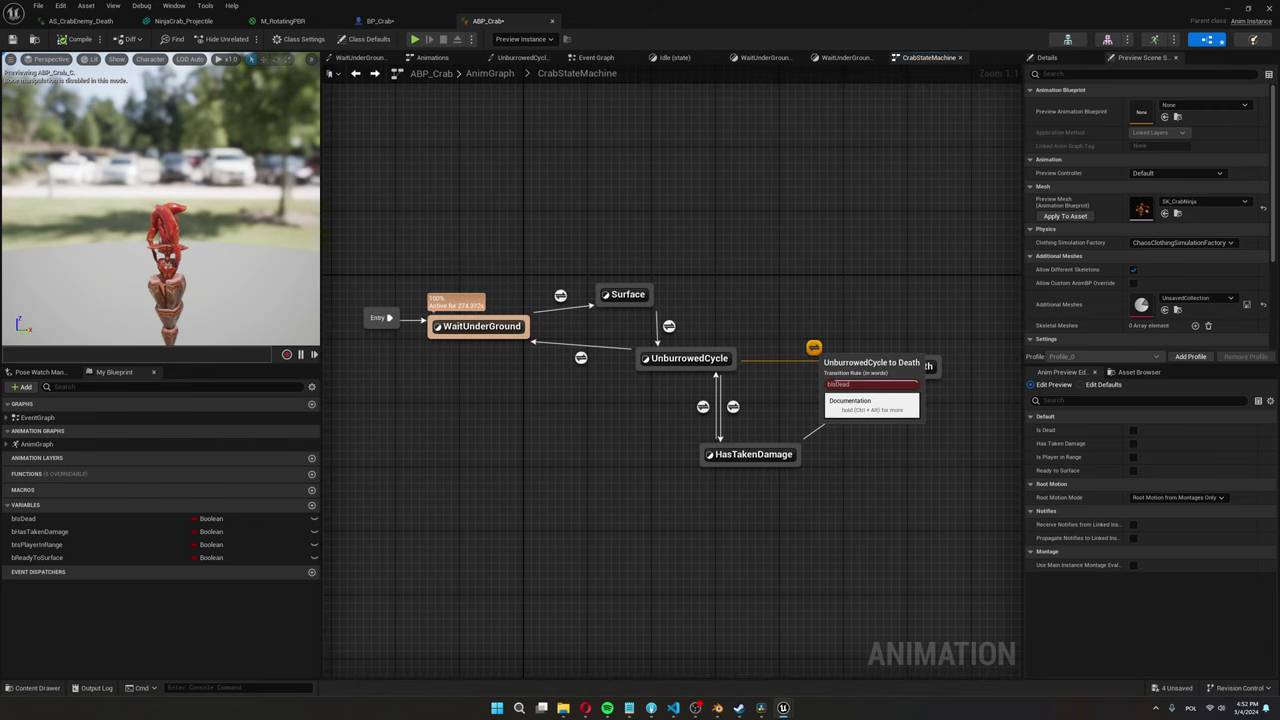
left_click(814, 347)
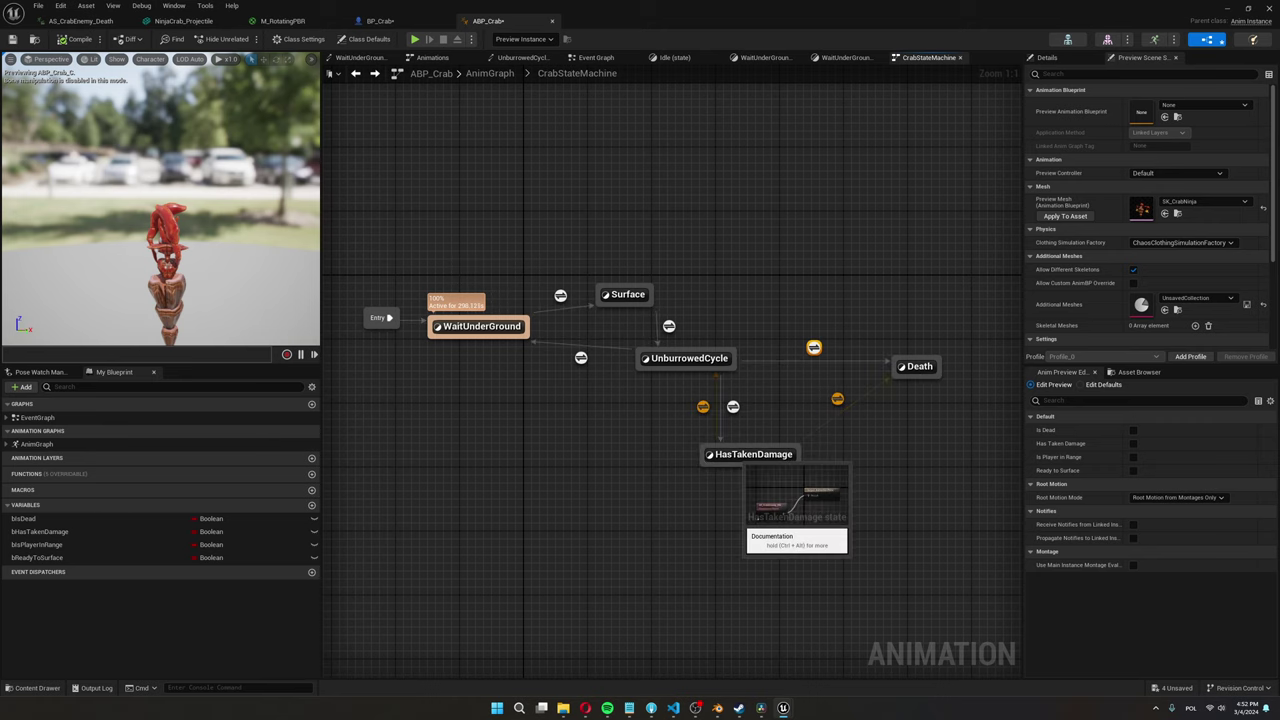
double_click(730, 455)
left_click(355, 73)
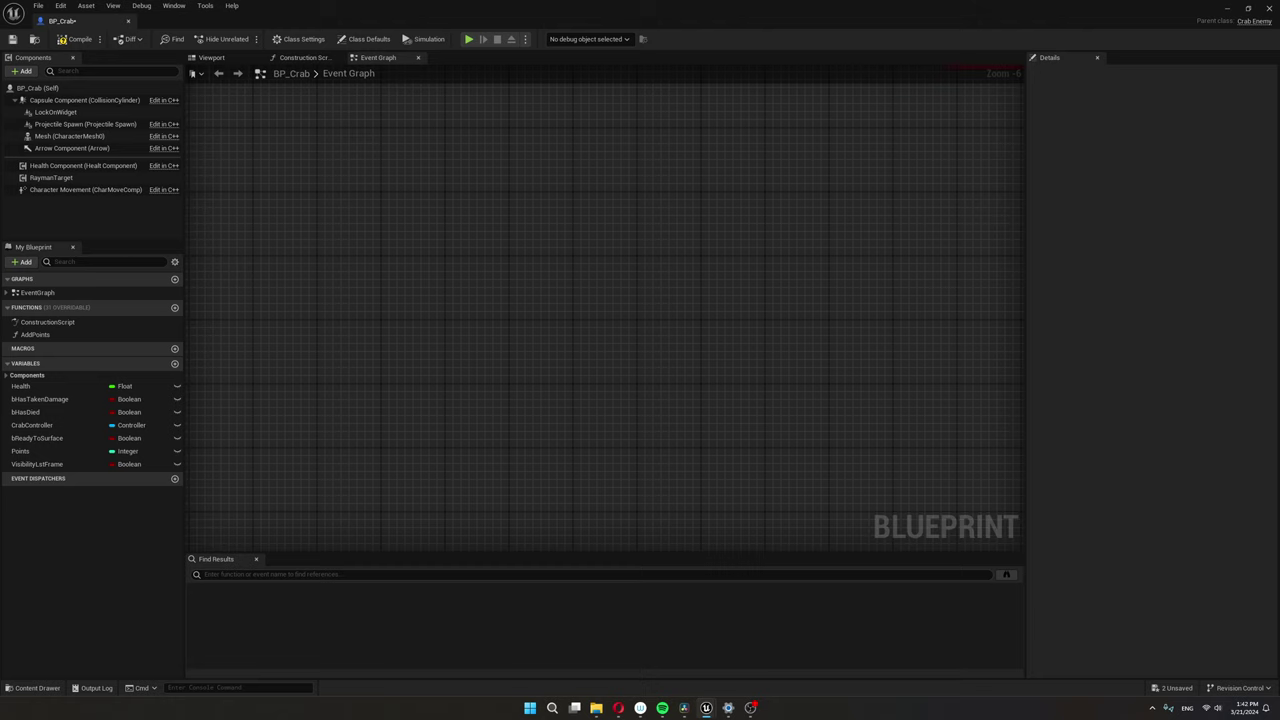
Add an Event AnyDamage node to the BP_Crab event graph and position it with room for further nodes.
right_click(433, 279)
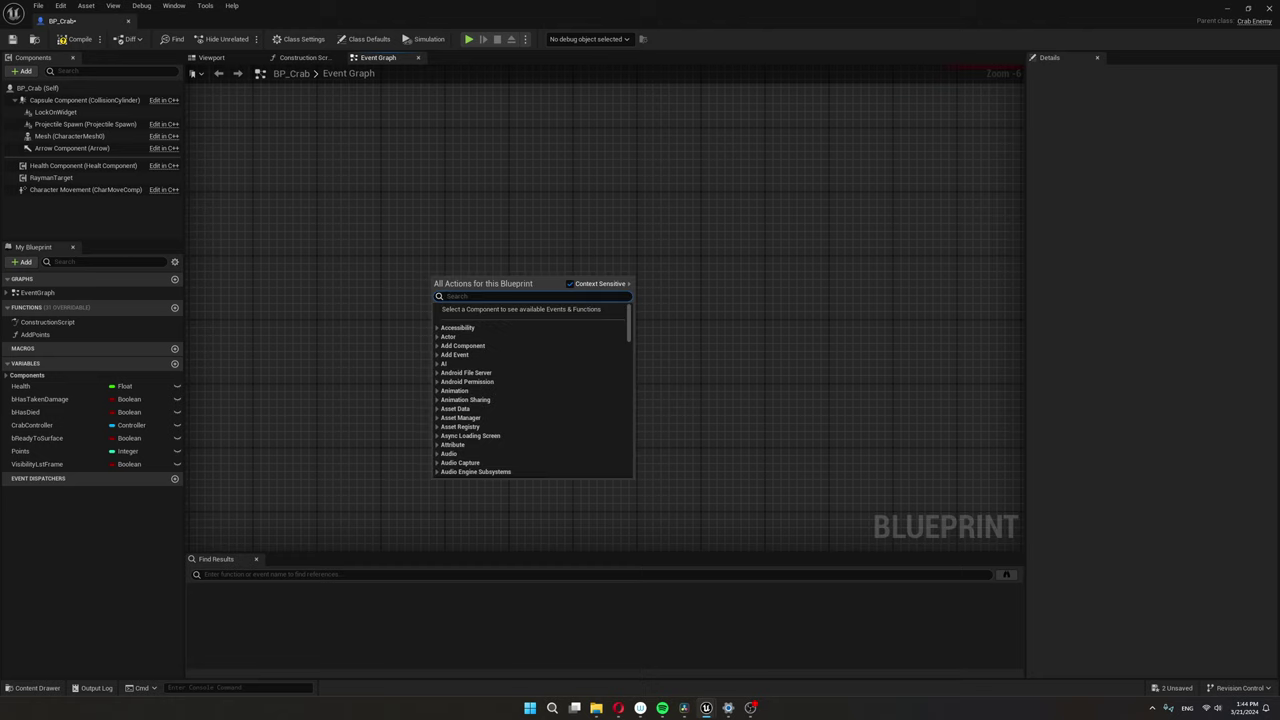
type("any da")
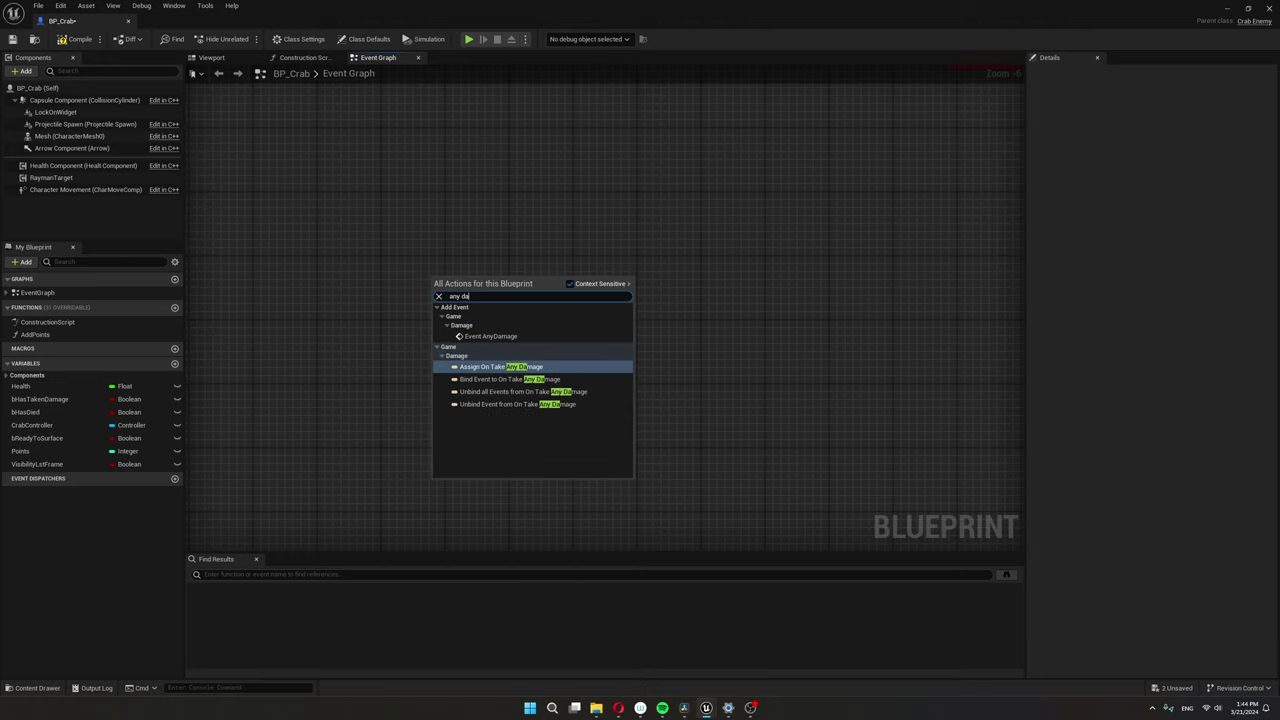
left_click(490, 336)
scroll(468, 298, "up", 6)
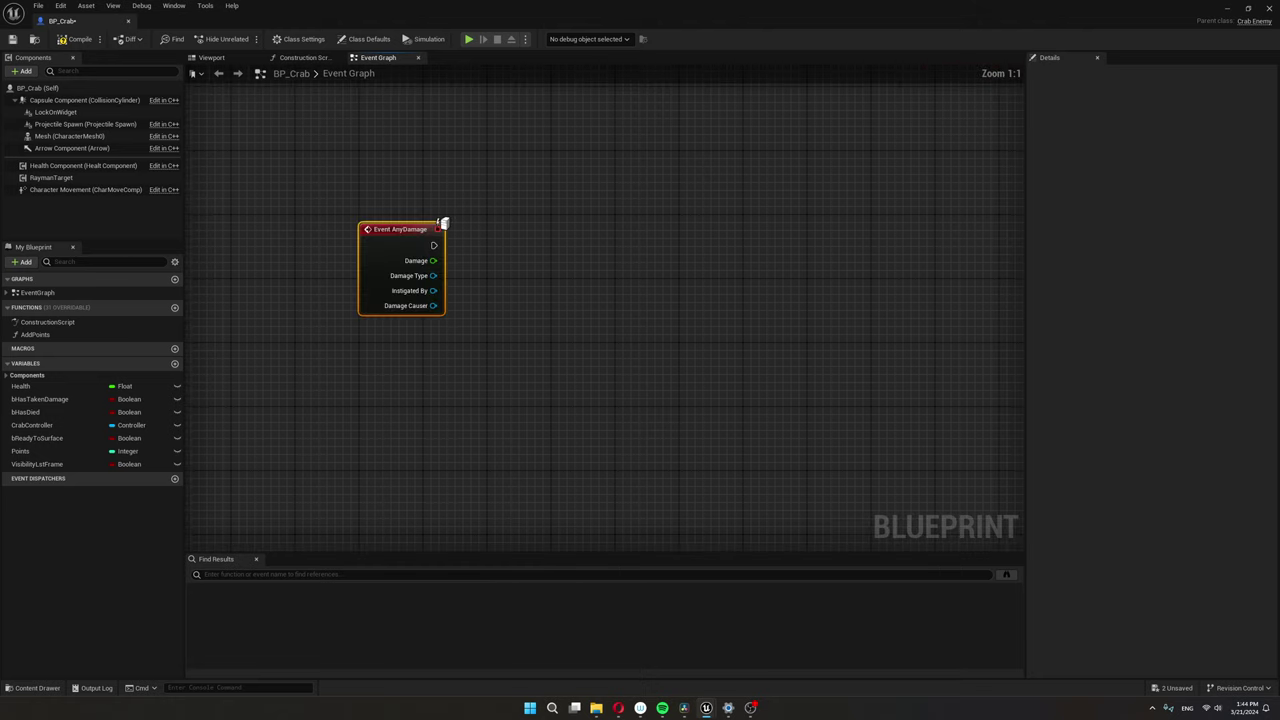
left_click_drag(443, 224, 470, 253)
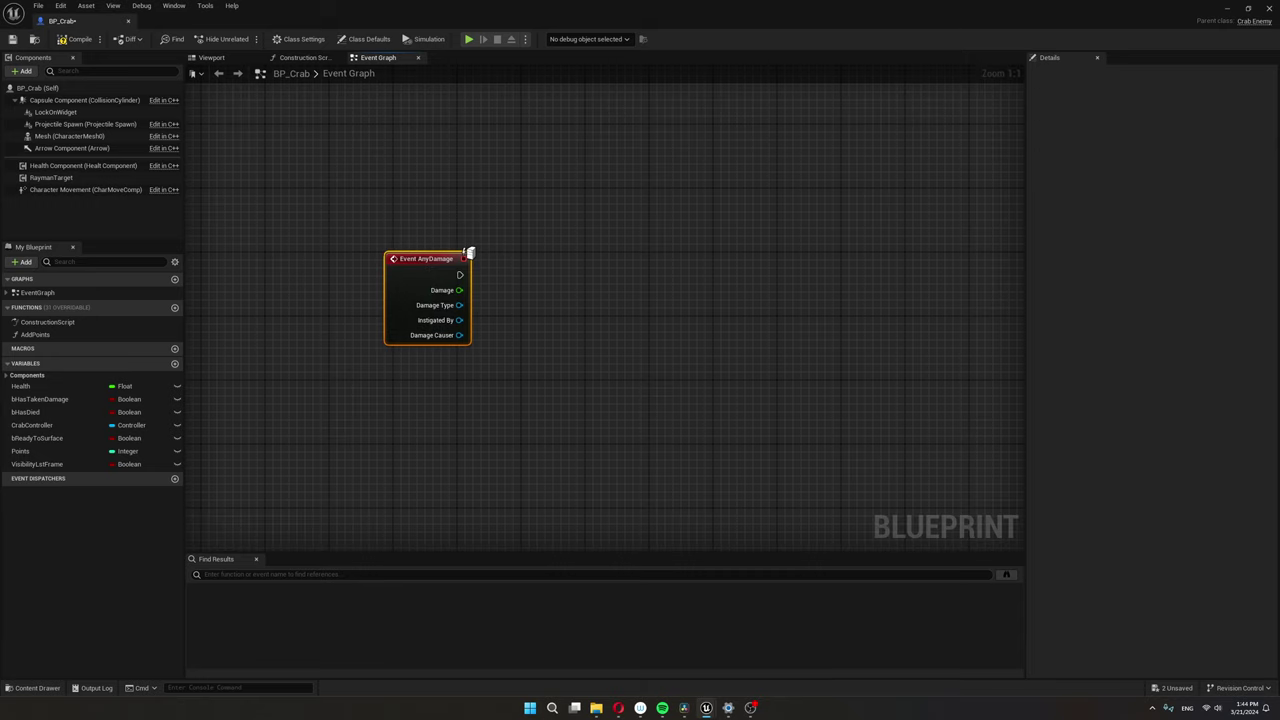
Place a Health Component reference below Event AnyDamage and get its Current Health.
mouse_move(83, 165)
left_mouse_down()
mouse_move(428, 400)
mouse_move(514, 423)
mouse_move(490, 414)
left_mouse_up()
type("curr")
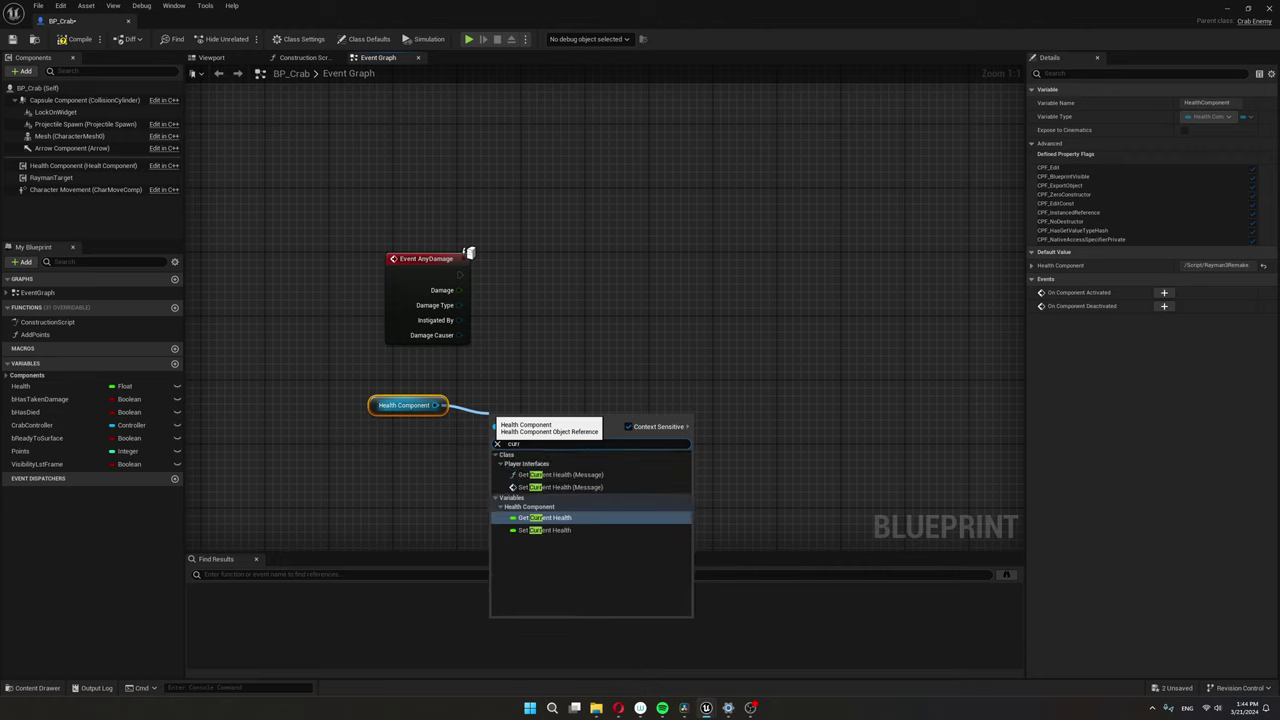
left_click(544, 517)
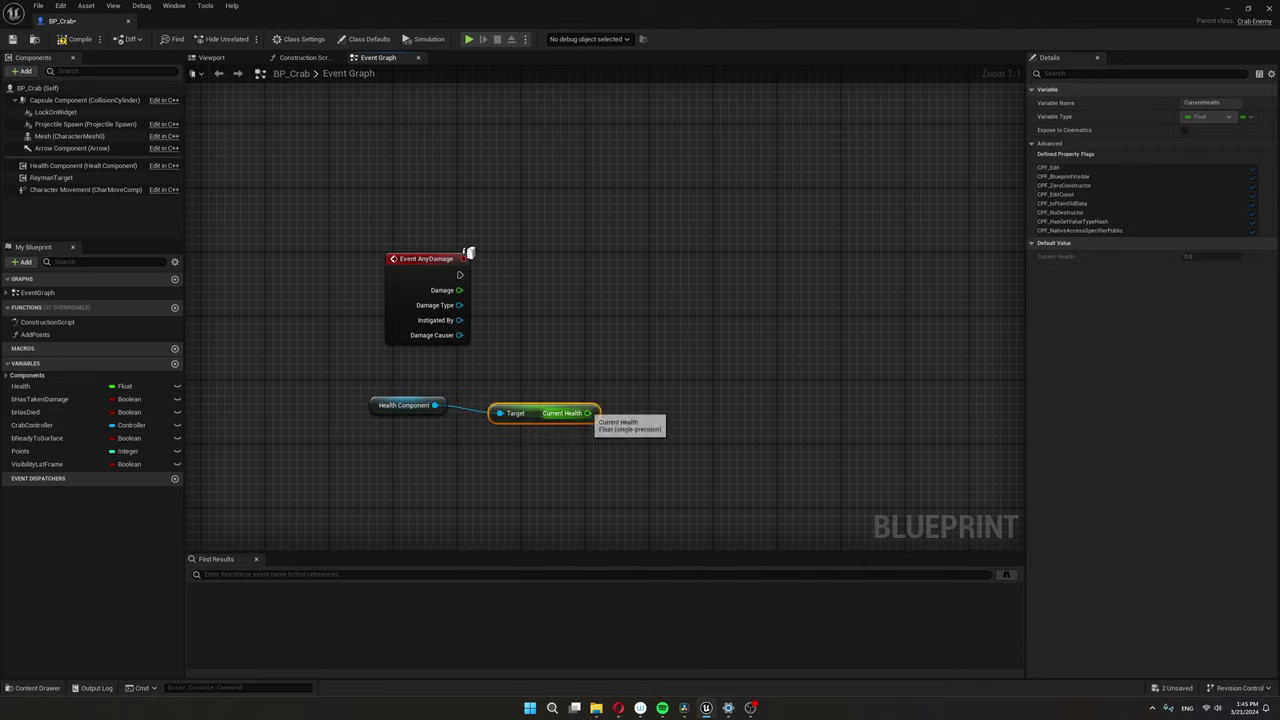
Add a Subtract node that takes the event's Damage away from Current Health.
left_click_drag(588, 413, 641, 380)
type("subtra")
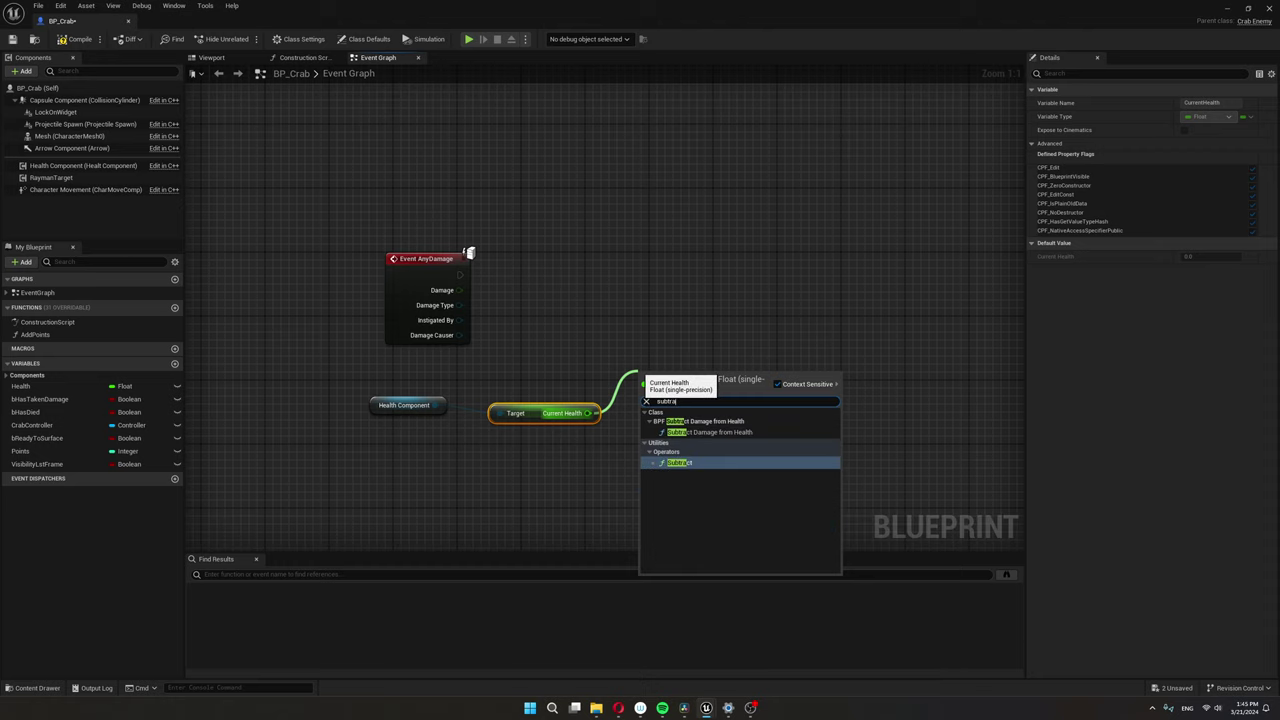
key("Return")
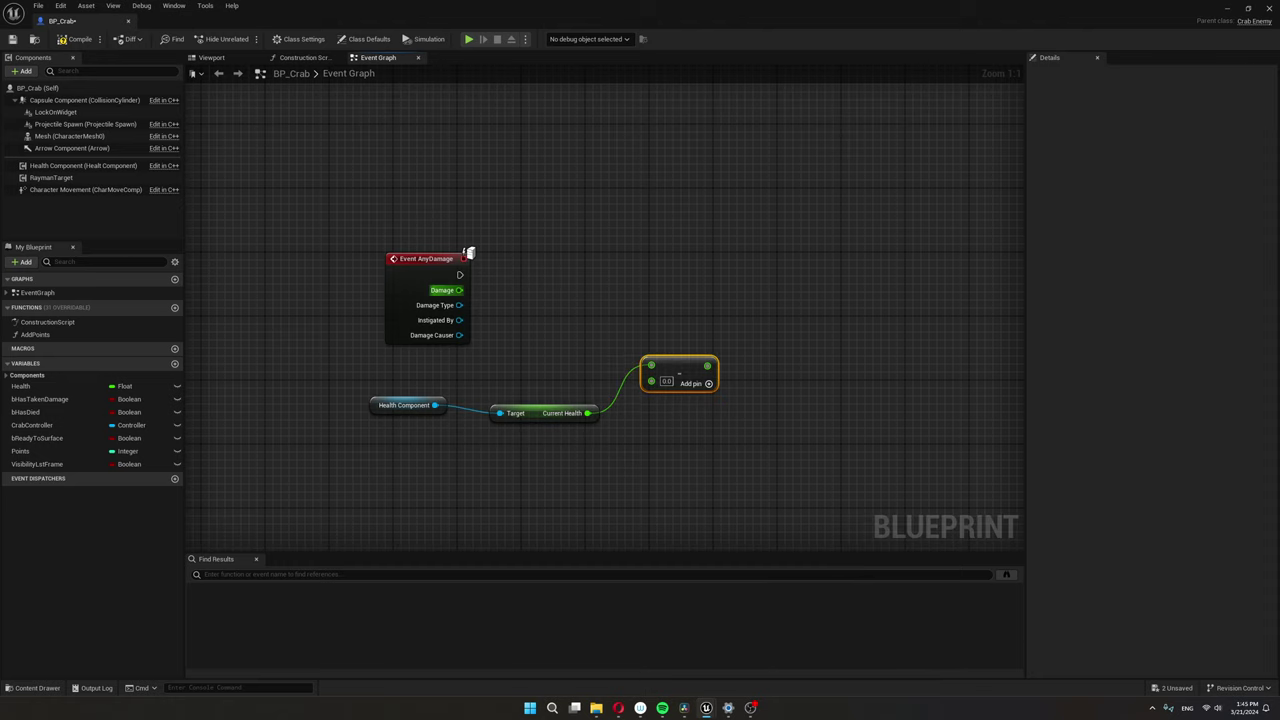
left_click_drag(459, 290, 651, 366)
Compare the subtraction result with 0.0 using a Less Equal node.
right_click_drag(719, 190, 642, 193)
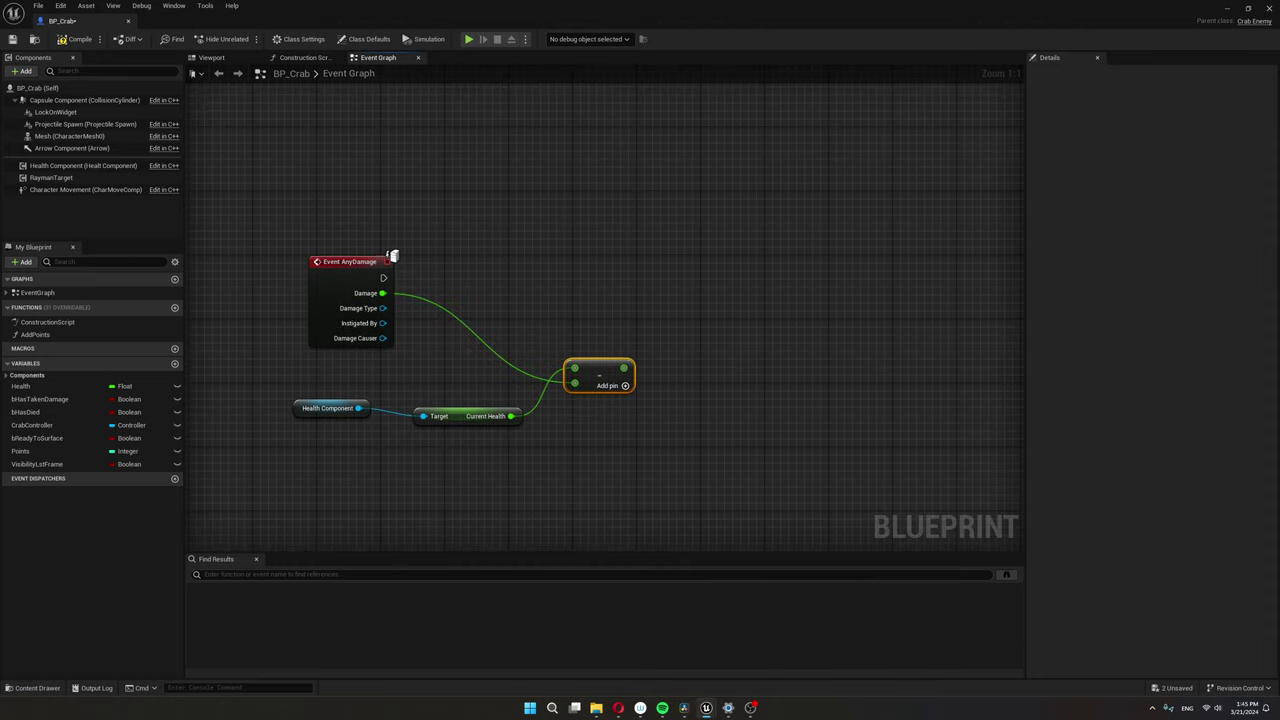
left_click_drag(623, 368, 693, 368)
type("r")
key("BackSpace")
type("eq")
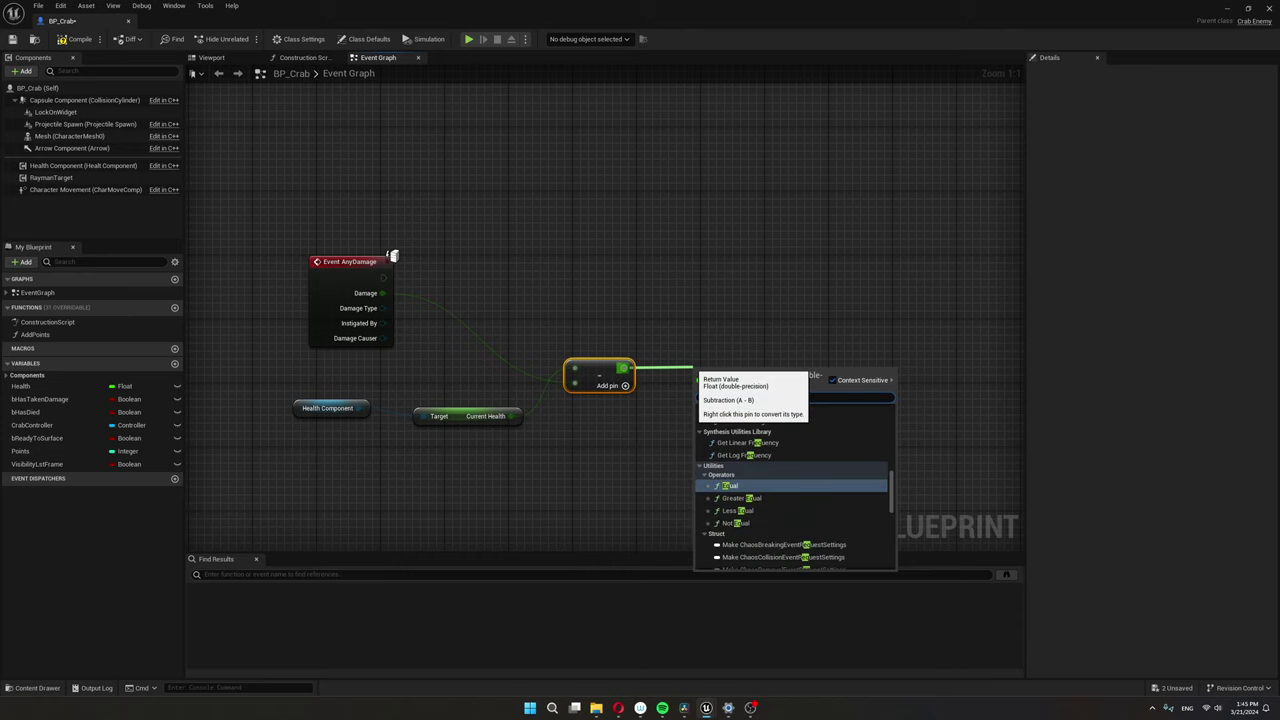
left_click(738, 510)
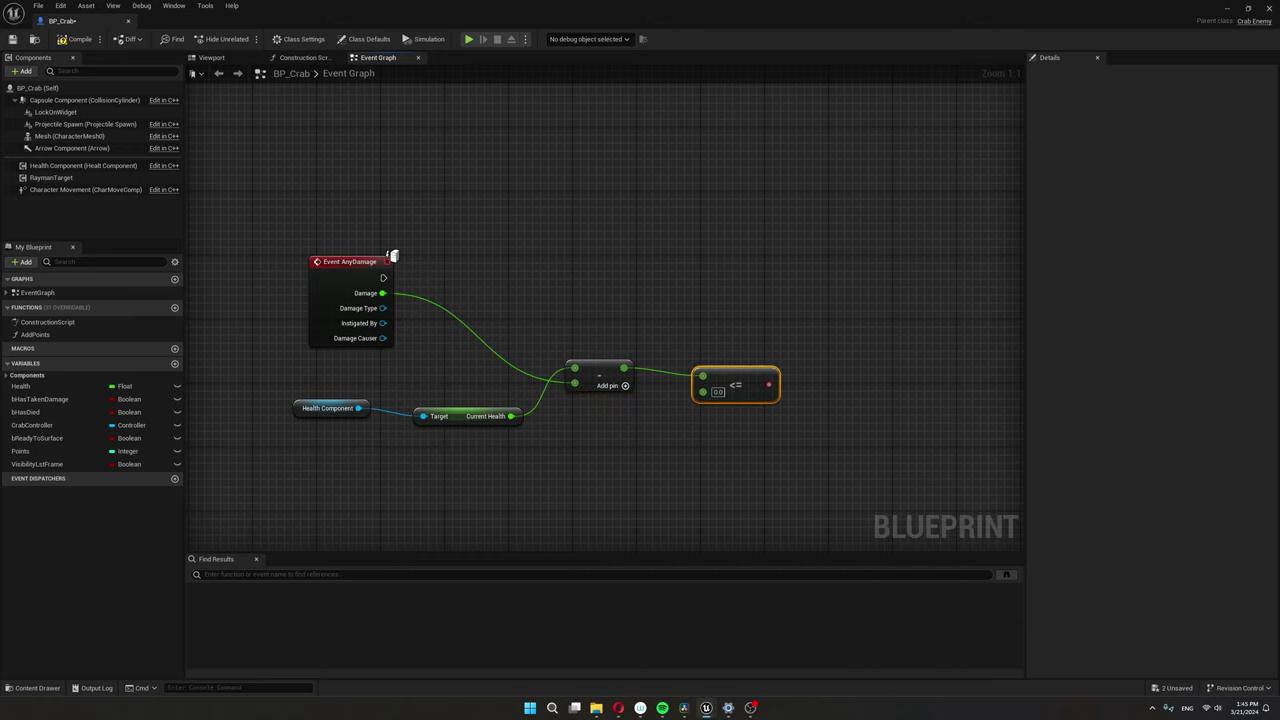
Add a Branch run by Event AnyDamage with the Less Equal result as its condition, and place a setter for bHasDied beside it.
right_click(789, 260)
type("branc")
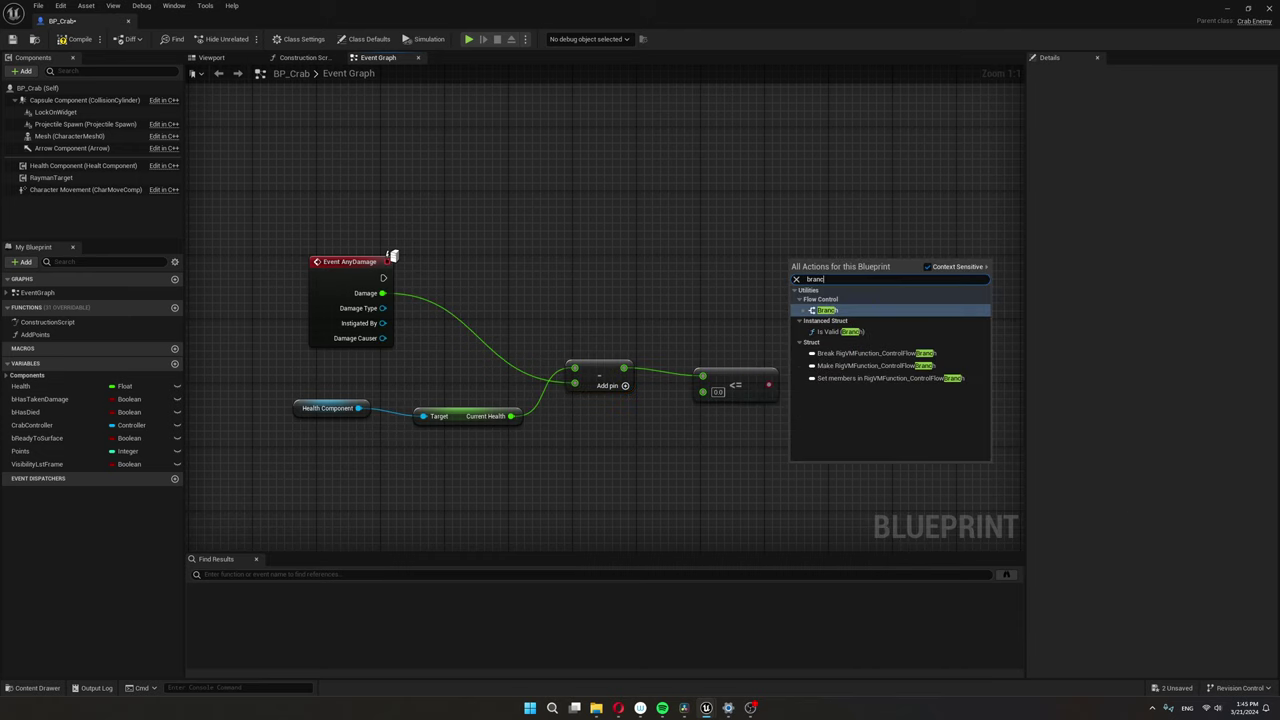
key("Return")
left_click_drag(768, 384, 799, 292)
left_click_drag(383, 277, 798, 276)
right_click_drag(798, 276, 777, 280)
left_click_drag(25, 411, 906, 256, "alt")
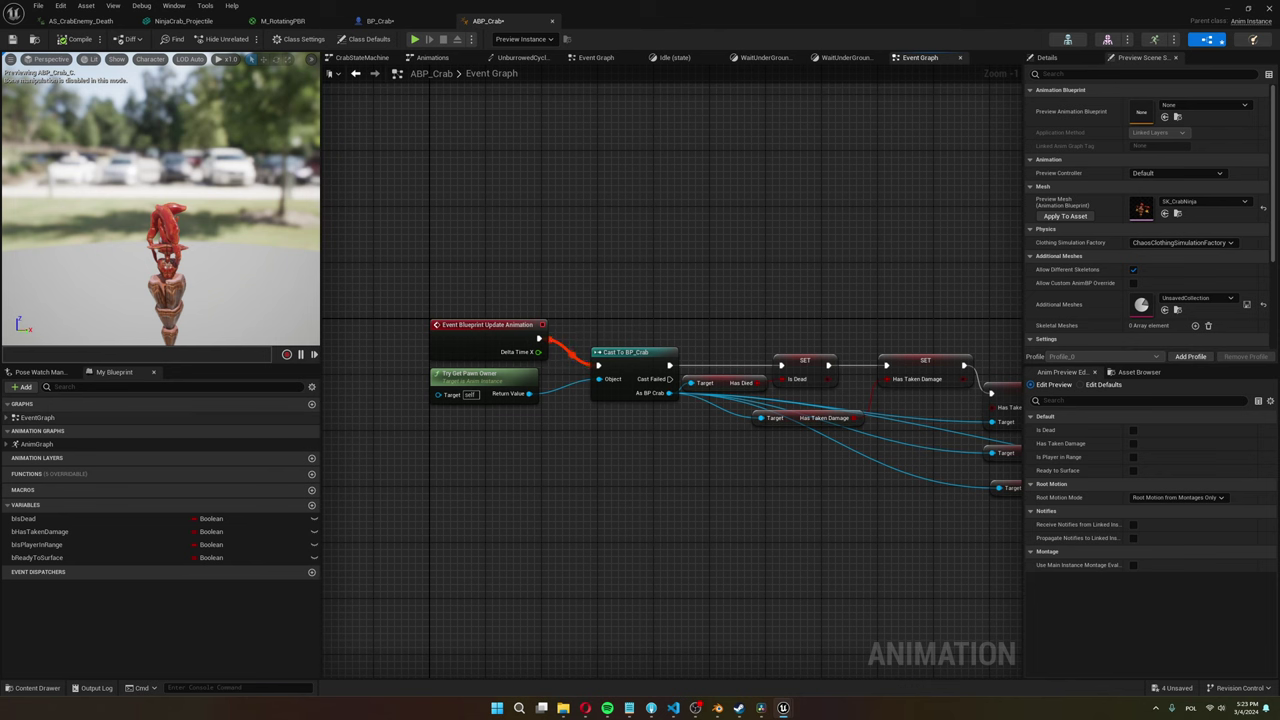
Examine how Event Blueprint Update Animation and Try Get Pawn Owner feed Cast To BP_Crab in the ABP_Crab event graph.
scroll(515, 485, "up", 1)
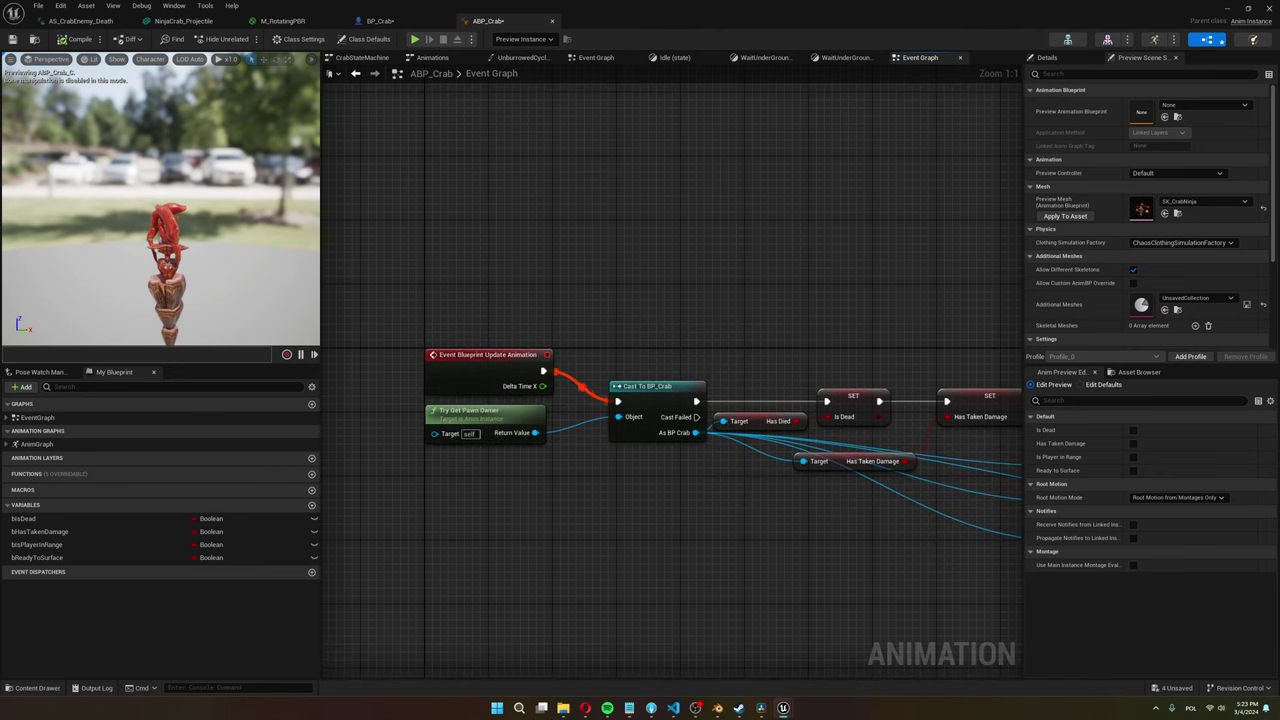
left_click(530, 428)
left_click_drag(535, 441, 618, 417)
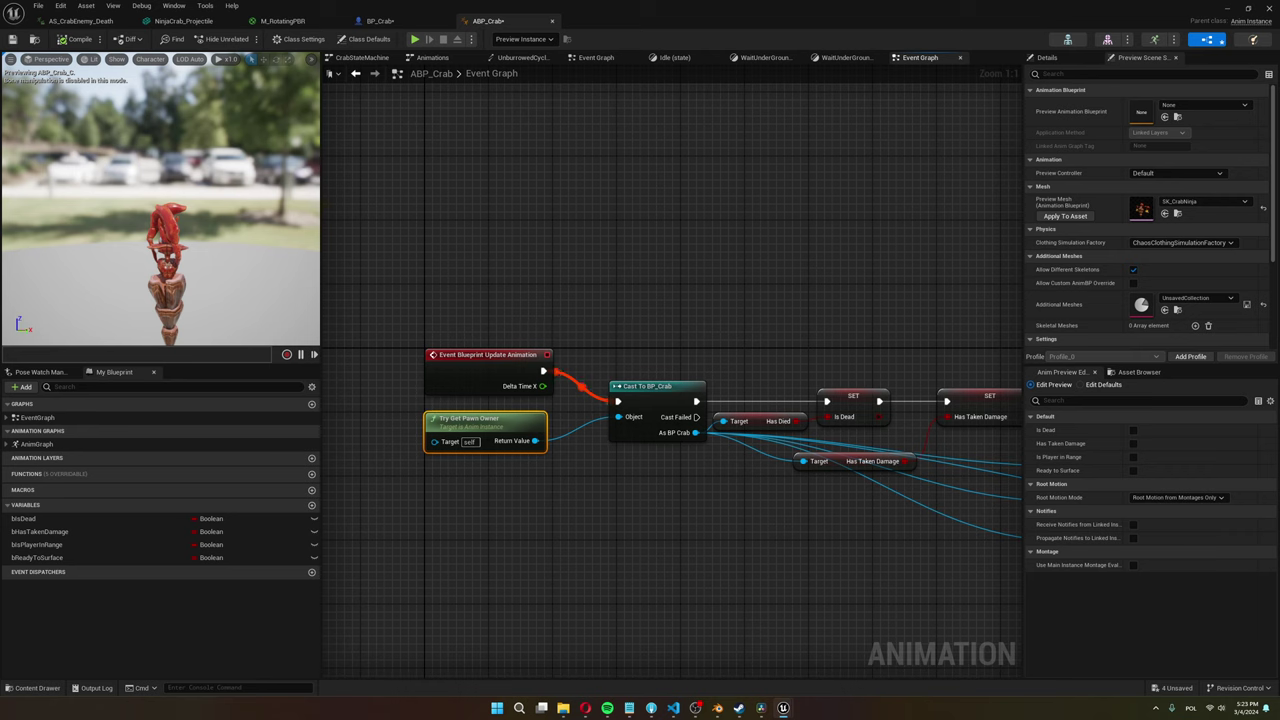
right_click_drag(586, 506, 544, 529)
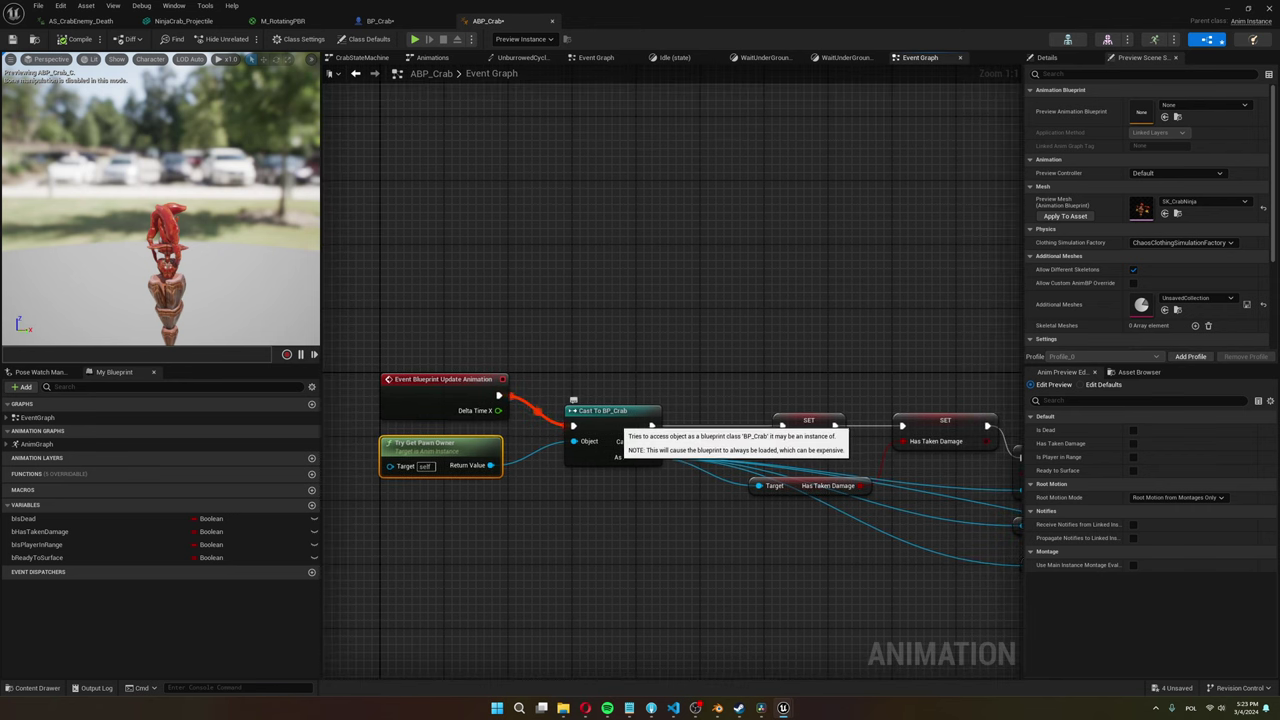
left_click_drag(610, 418, 601, 410)
right_click_drag(588, 499, 594, 503)
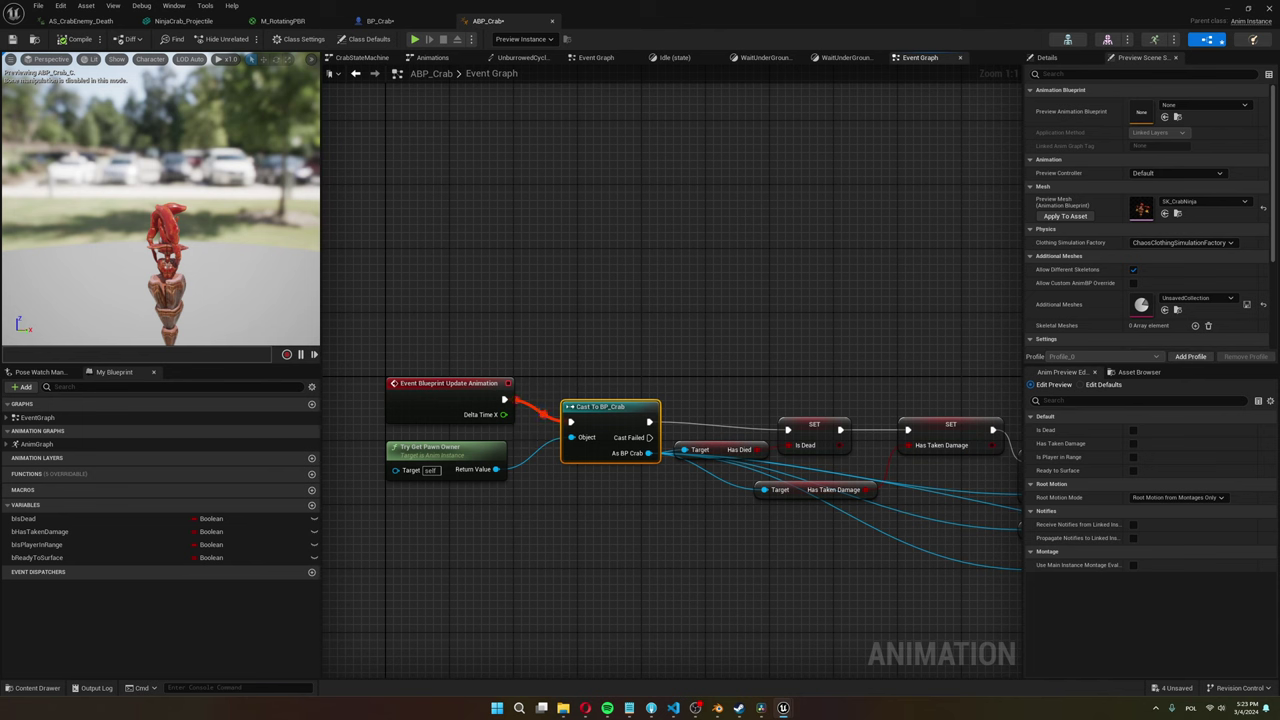
right_click_drag(639, 502, 589, 484)
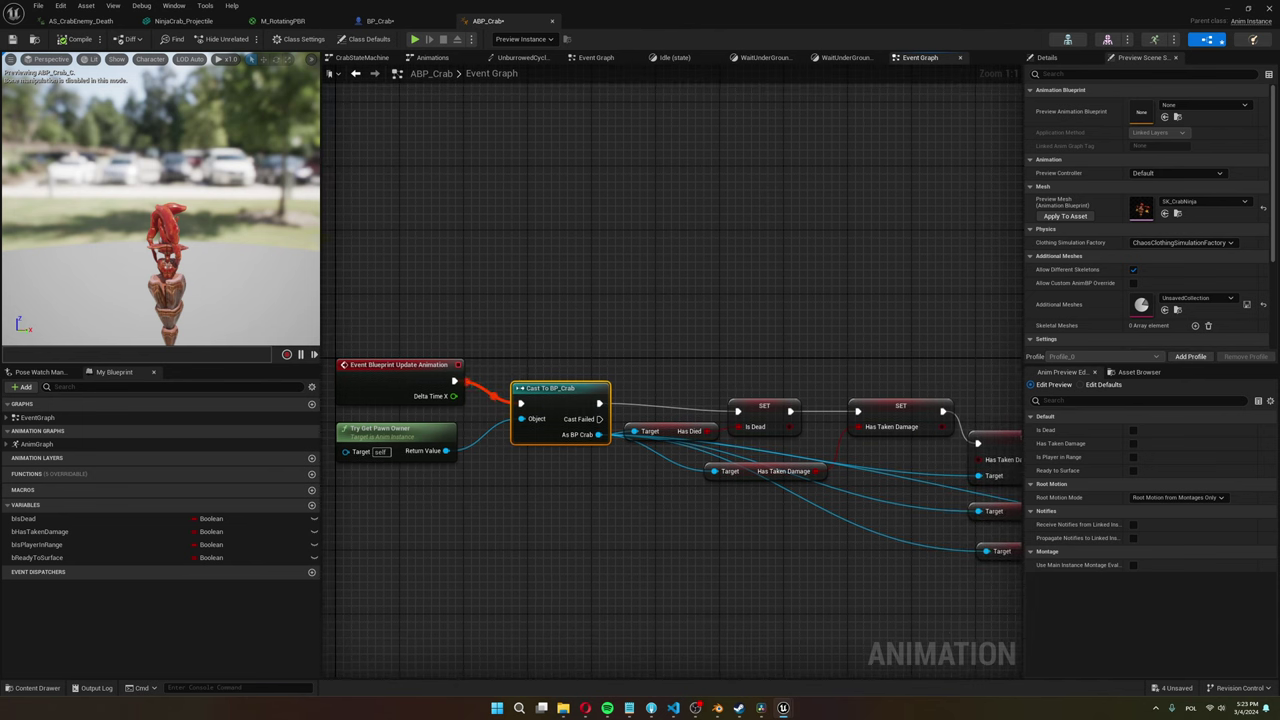
right_click_drag(484, 392, 555, 356)
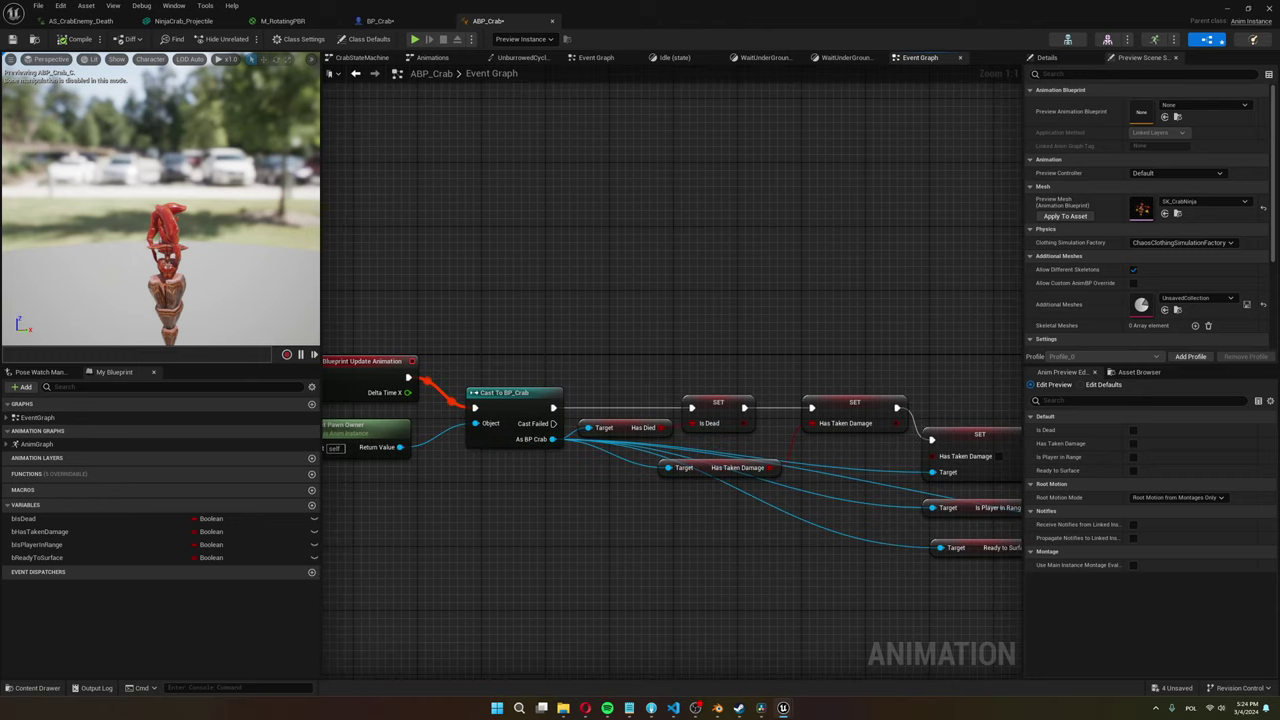
right_click_drag(576, 493, 636, 485)
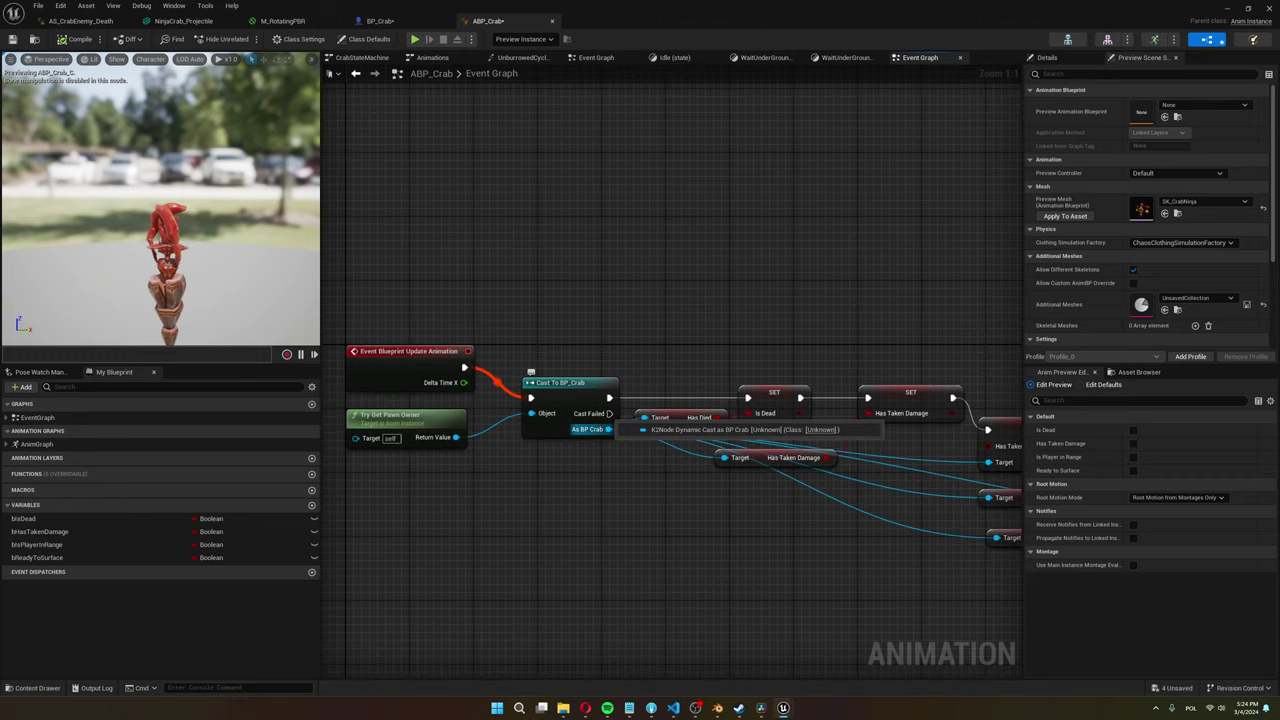
Get the Has Died variable from the As BP Crab reference and select the SET Is Dead node.
left_click_drag(608, 429, 649, 481)
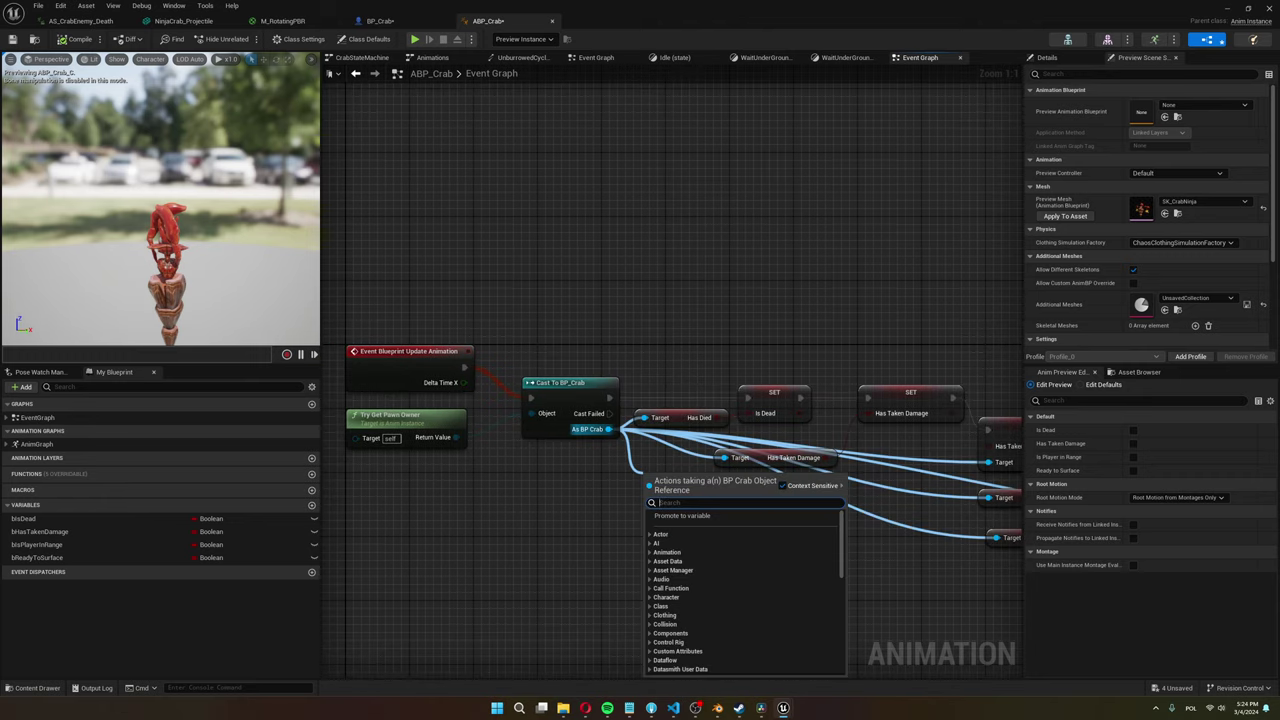
type("has")
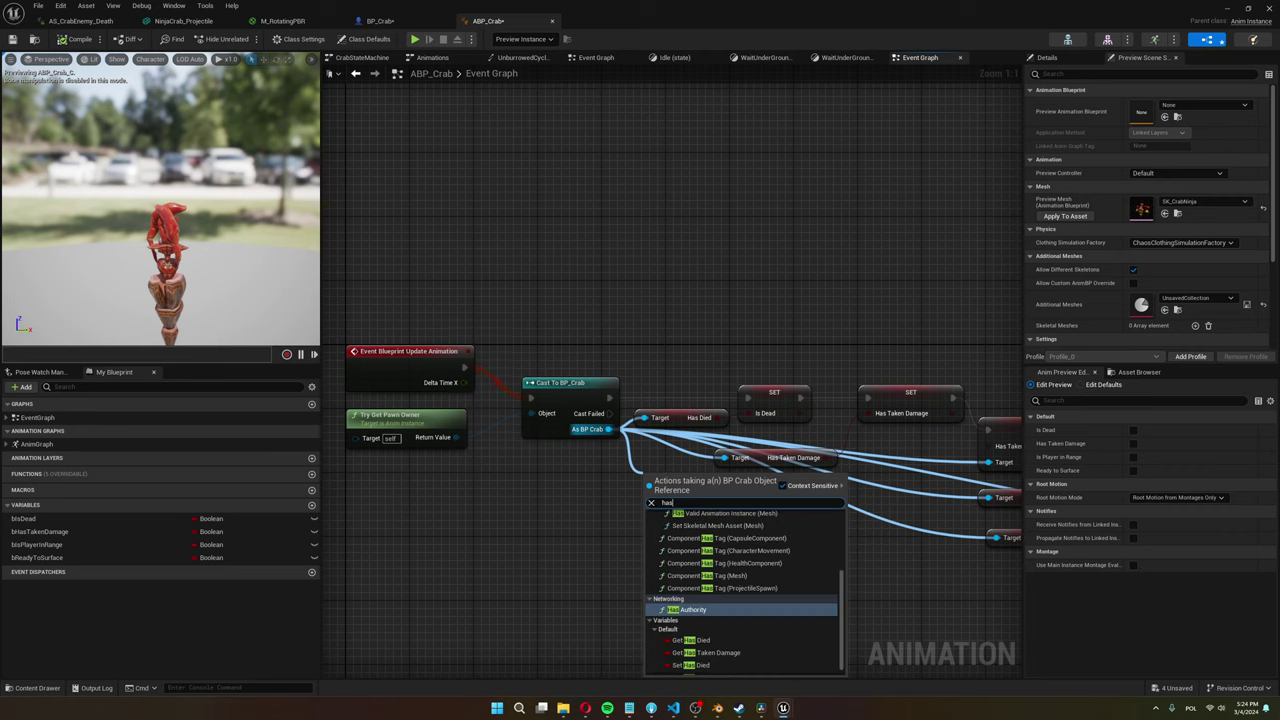
type("die")
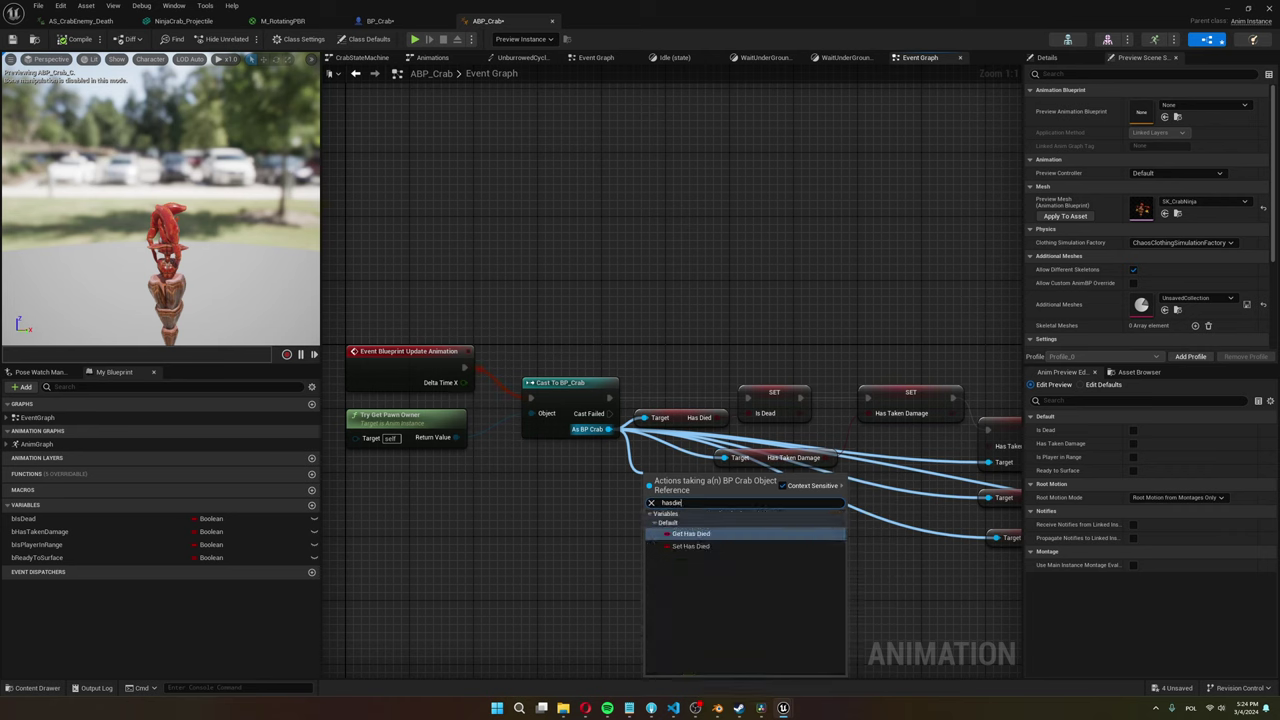
left_click(690, 533)
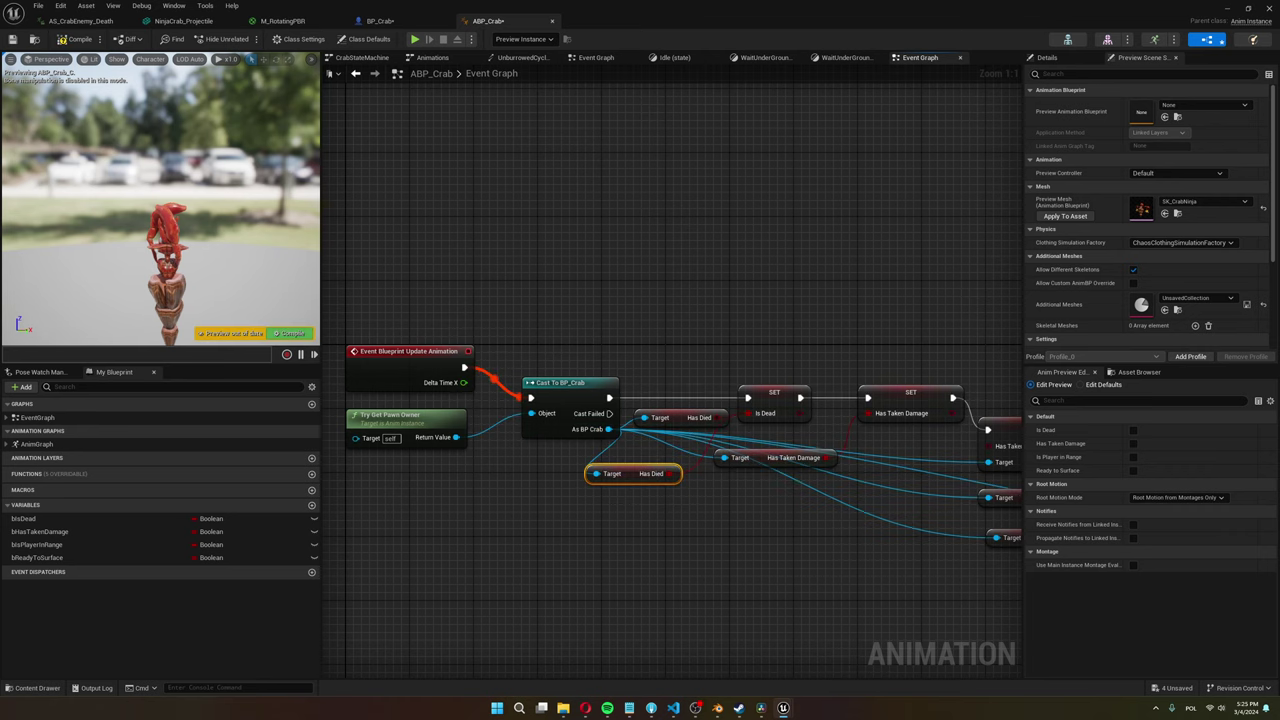
left_click(775, 400)
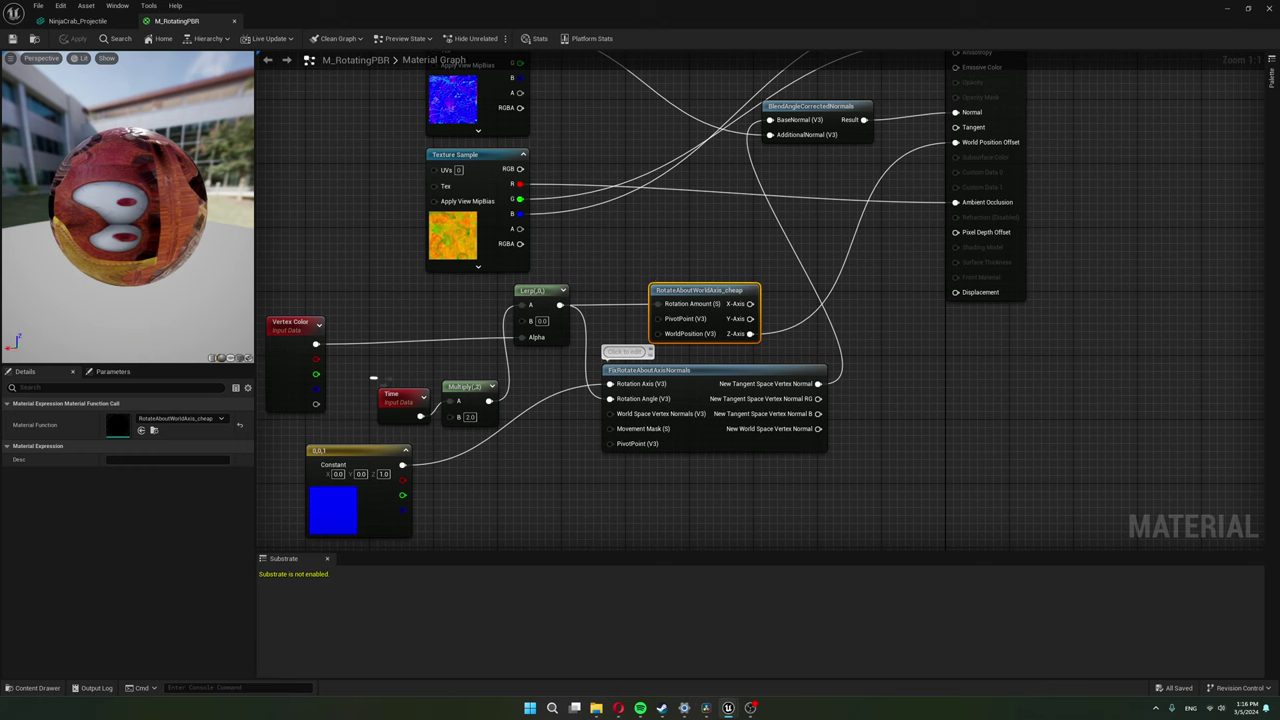
Review the Time, Multiply, FixRotateAboutAxisNormals and 0,0,1 constant nodes that rotate the M_RotatingPBR material.
left_click(400, 398)
left_click(478, 404)
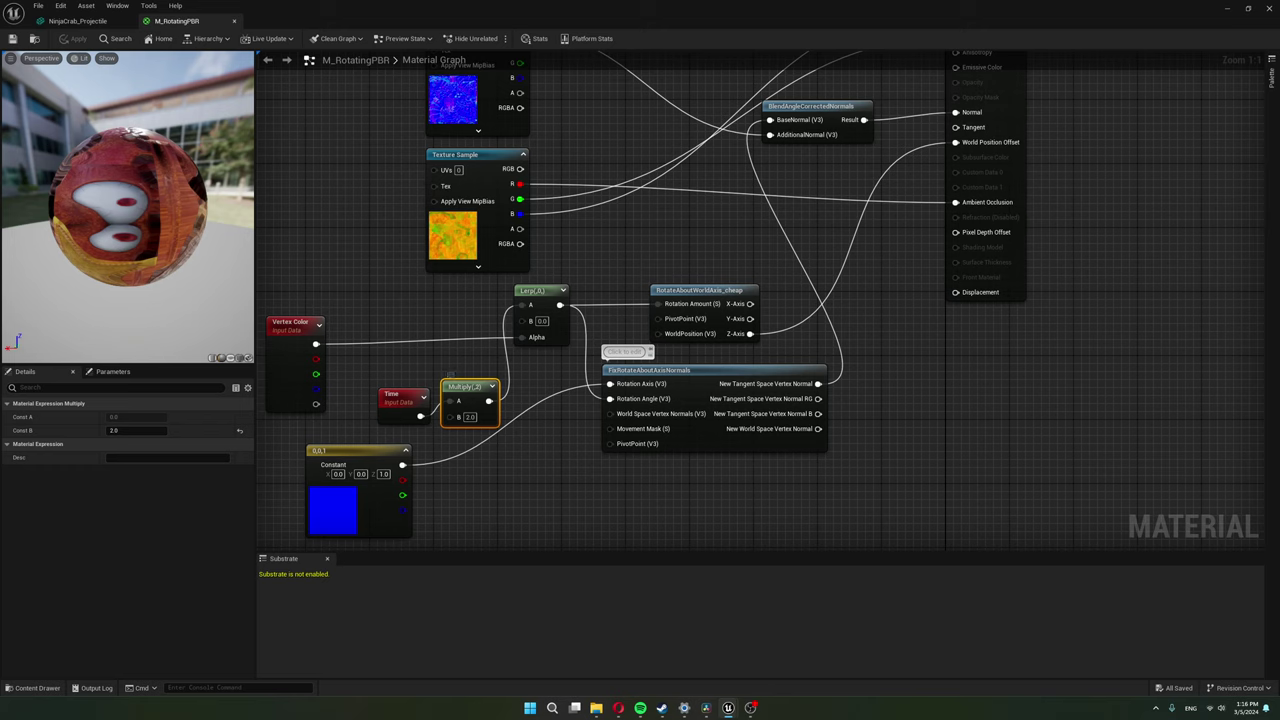
left_click(680, 372)
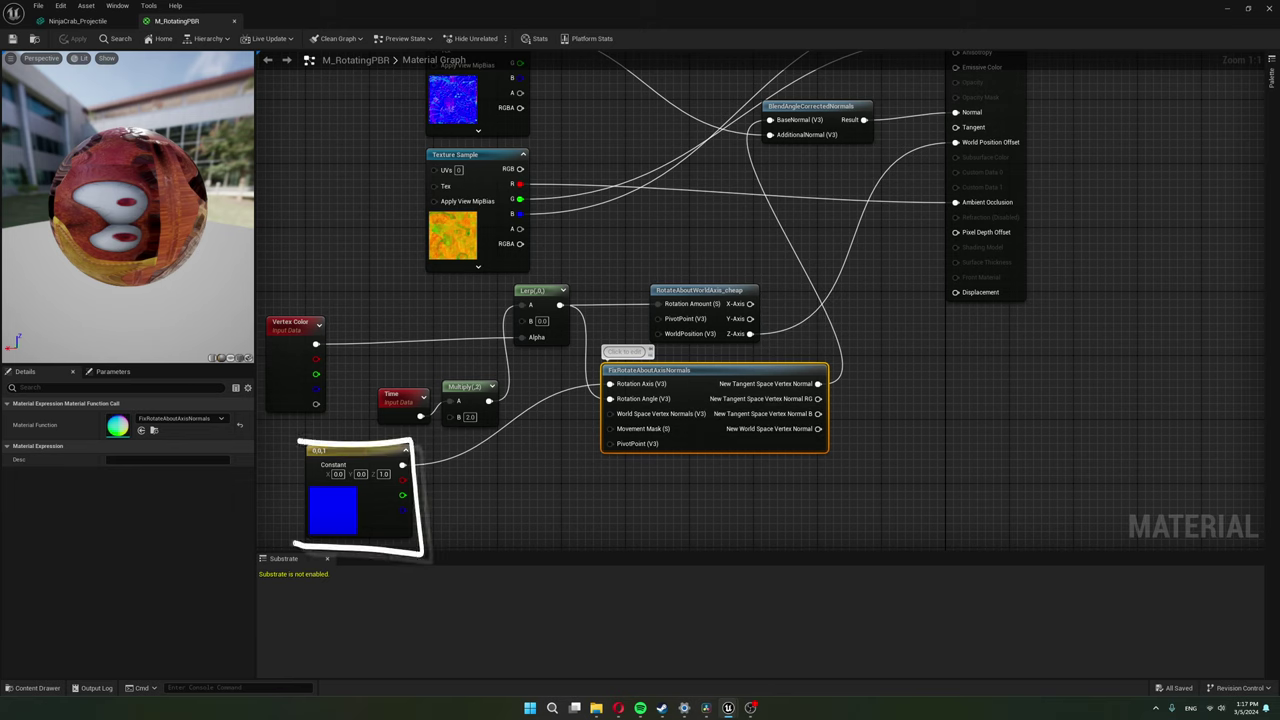
left_click(345, 510)
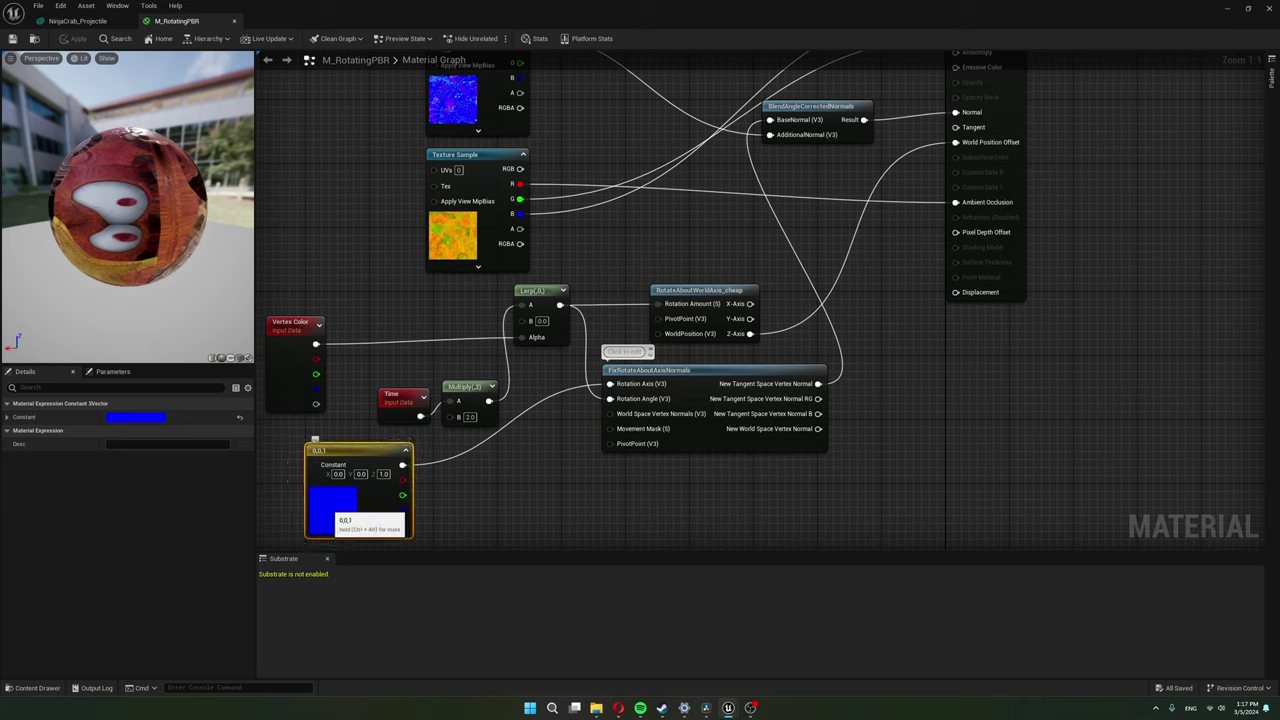
left_click_drag(335, 510, 351, 510)
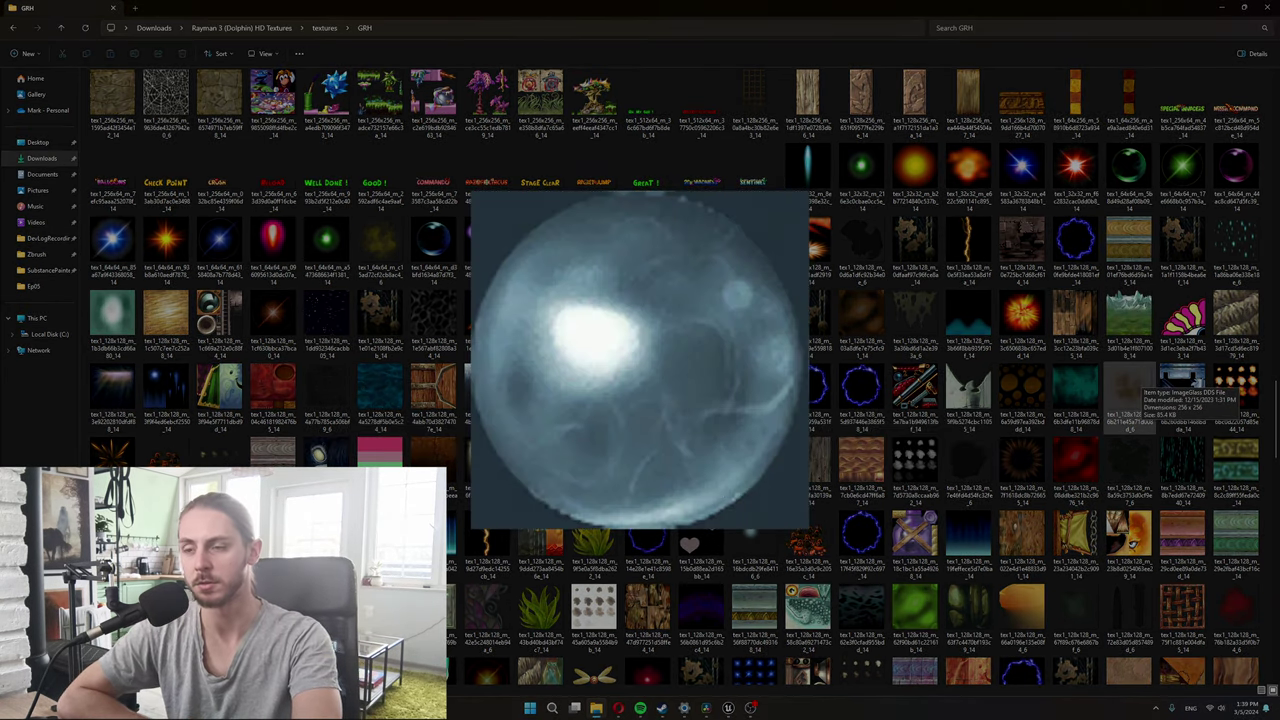
Browse the Rayman 3 GRH texture folder and inspect the water droplet in the M_WaterDrop material preview.
scroll(1133, 378, "down", 10)
scroll(860, 380, "down", 5)
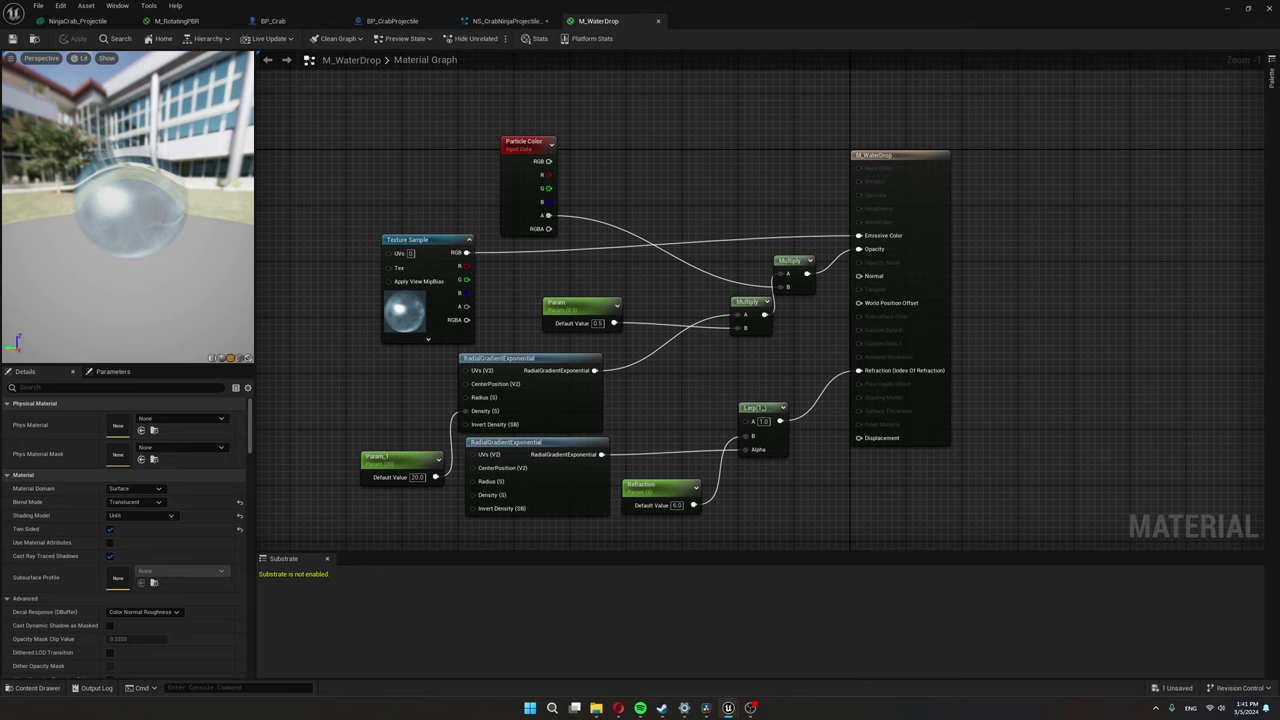
left_click_drag(128, 205, 142, 226)
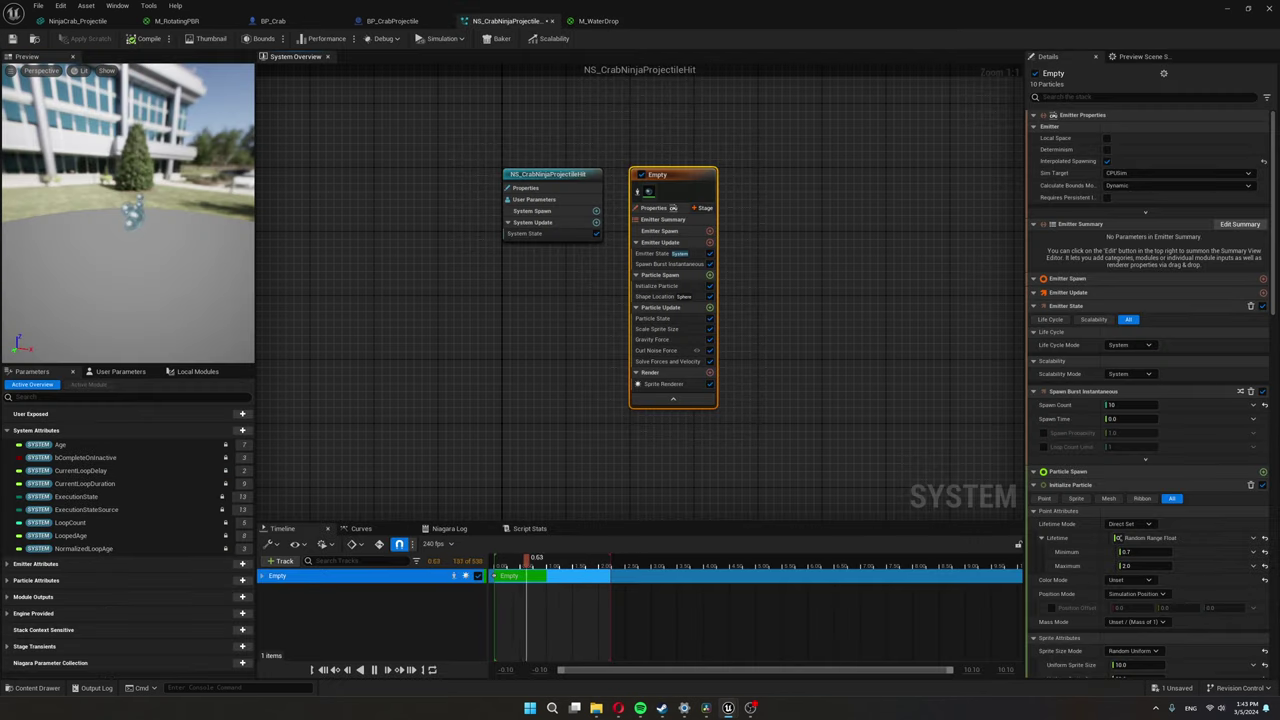
Review the spawn burst, shape location, sprite scale, gravity, curl noise and particle initialization modules of the NS_CrabNinjaProjectileHit emitter.
left_click(668, 264)
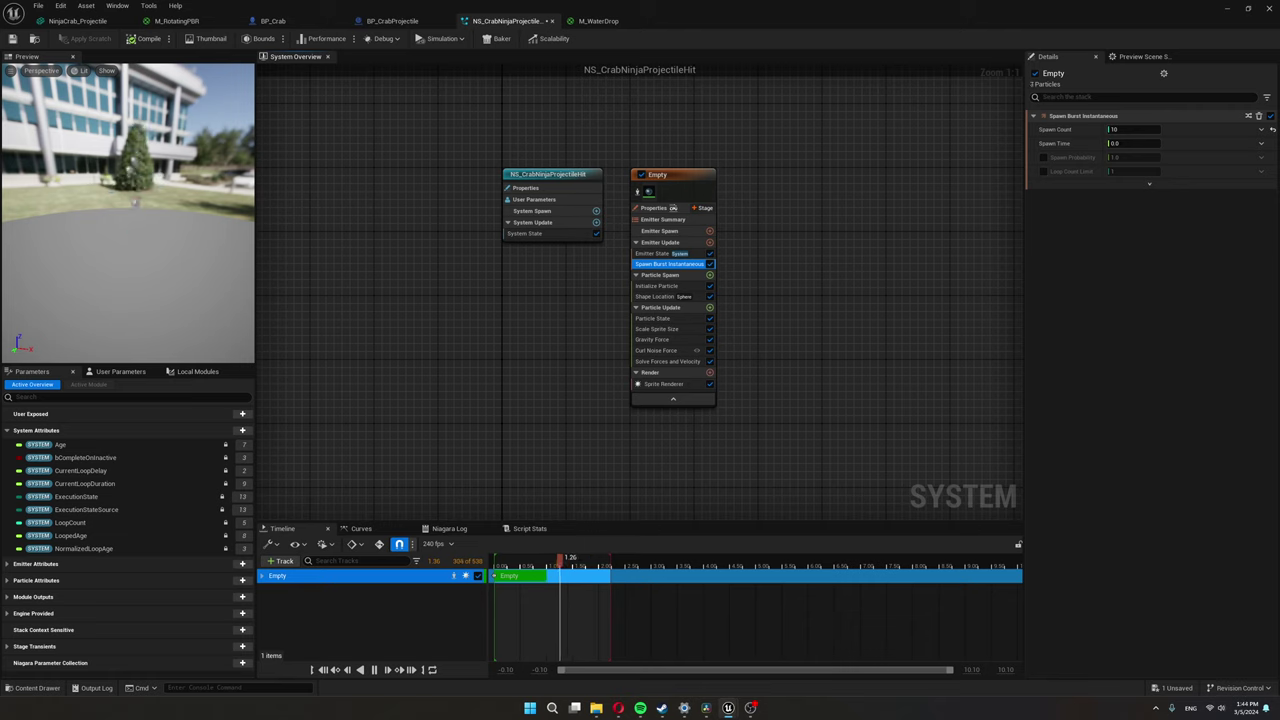
left_click(660, 297)
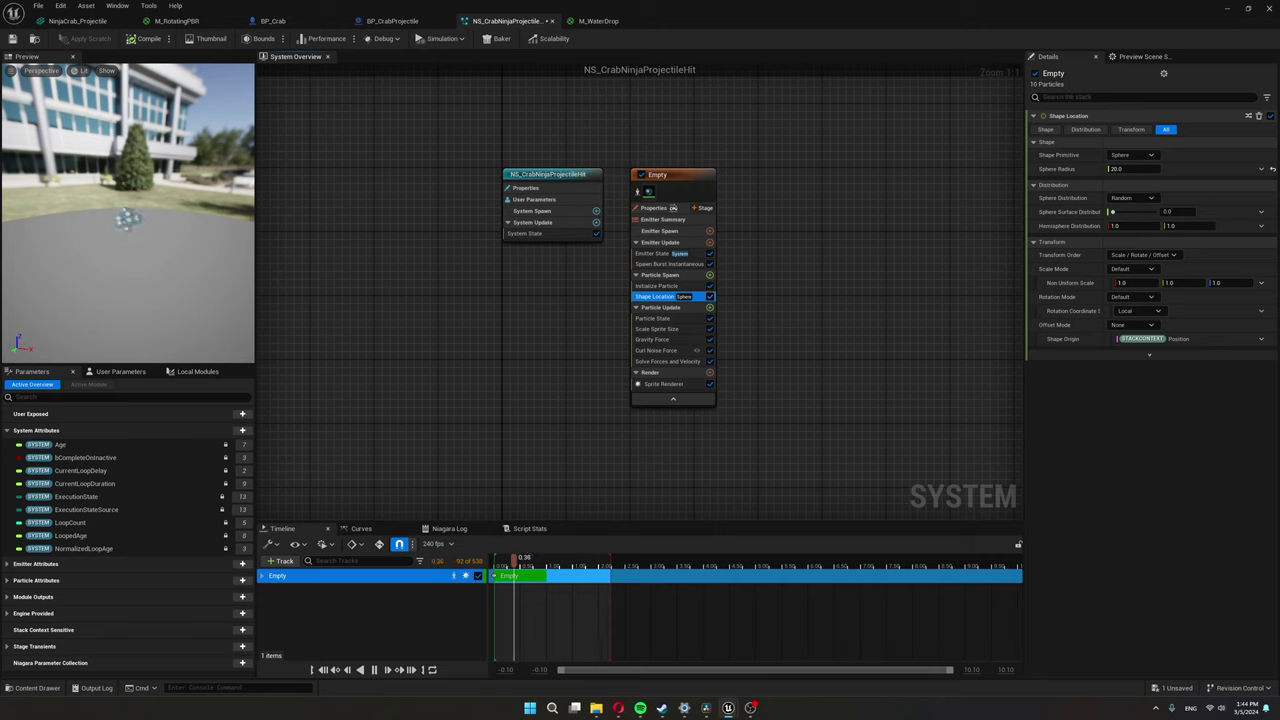
left_click(664, 329)
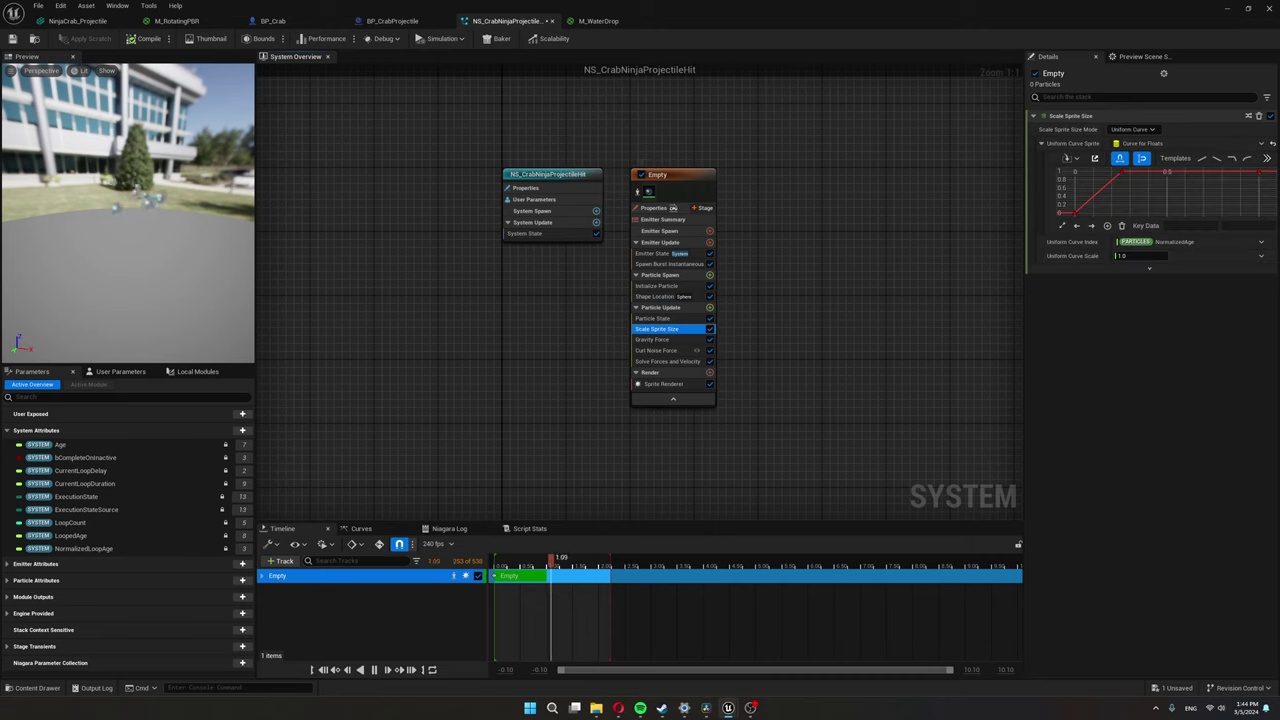
left_click(652, 339)
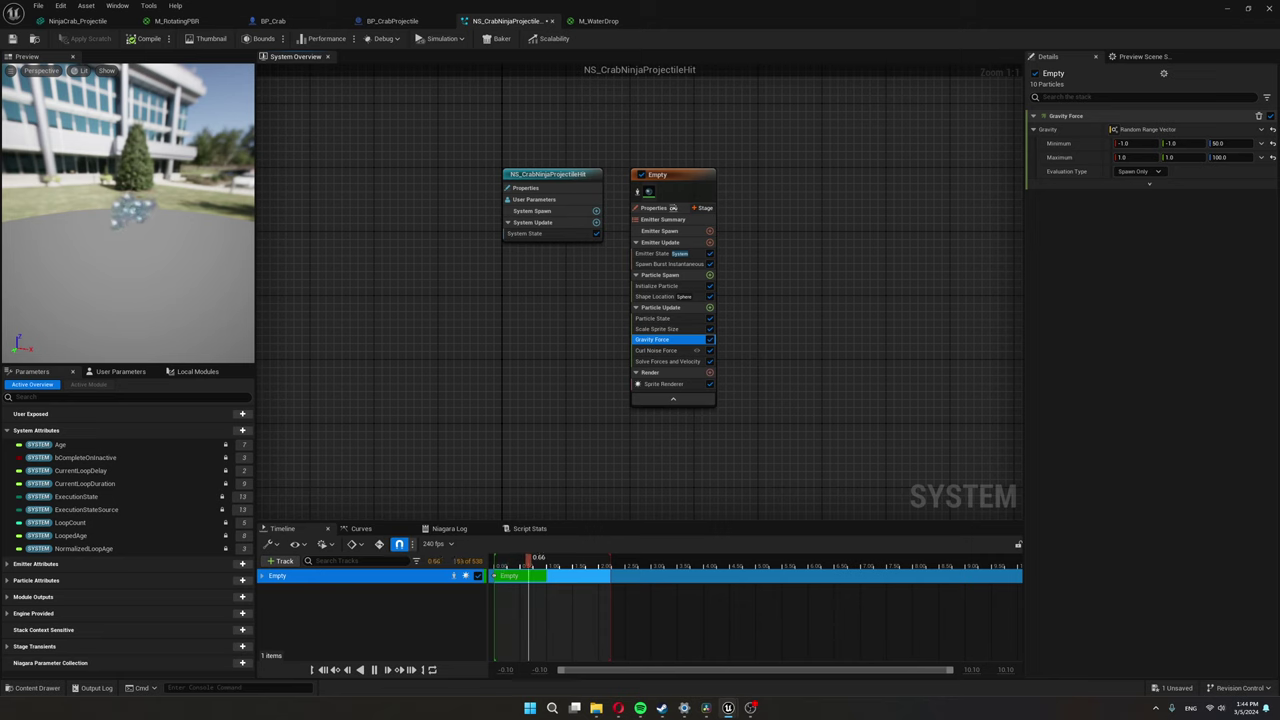
left_click(658, 350)
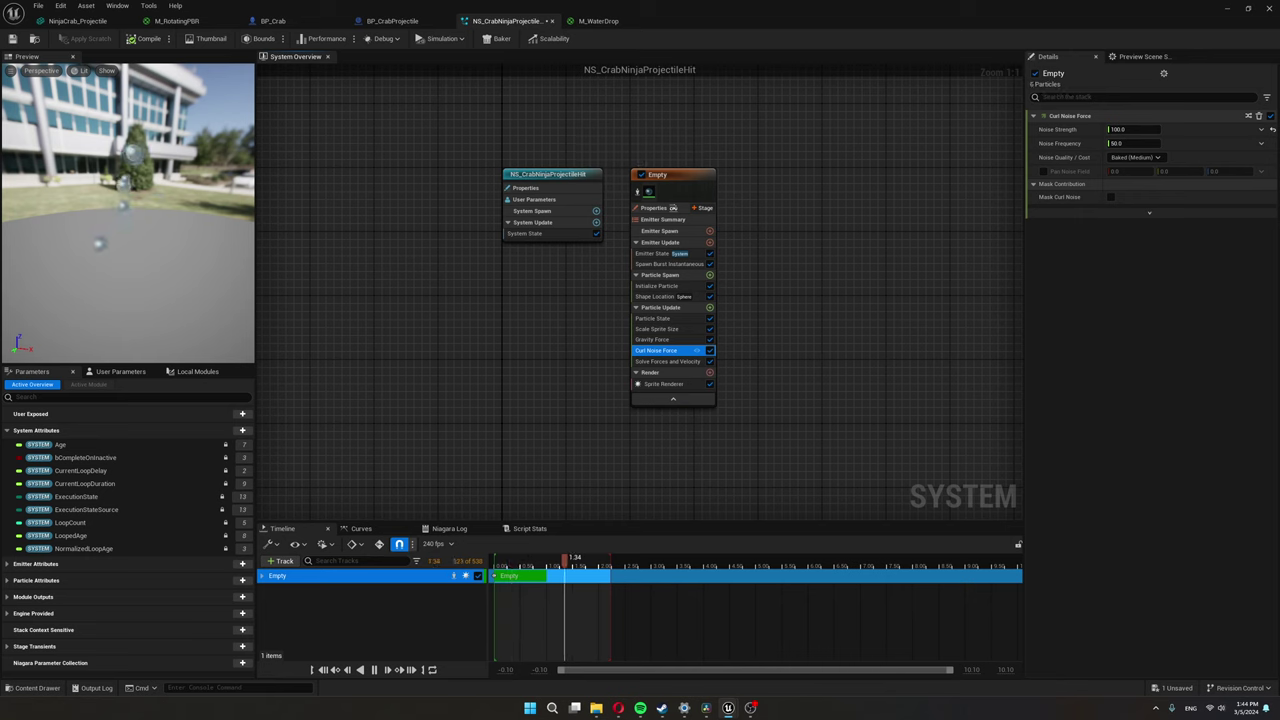
left_click(657, 286)
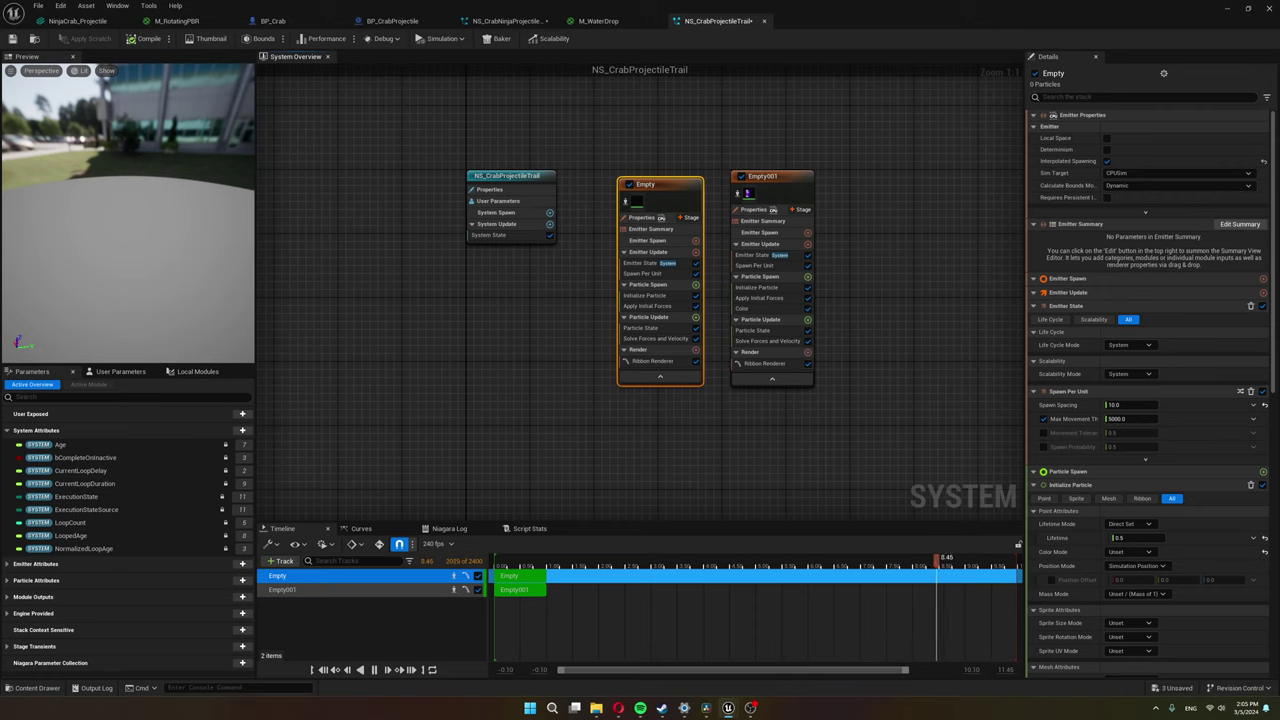
Check Spawn Per Unit on both NS_CrabProjectileTrail emitters and the M_FistTrail material assigned in Empty001's Ribbon Renderer.
left_click(648, 273)
left_click(755, 265)
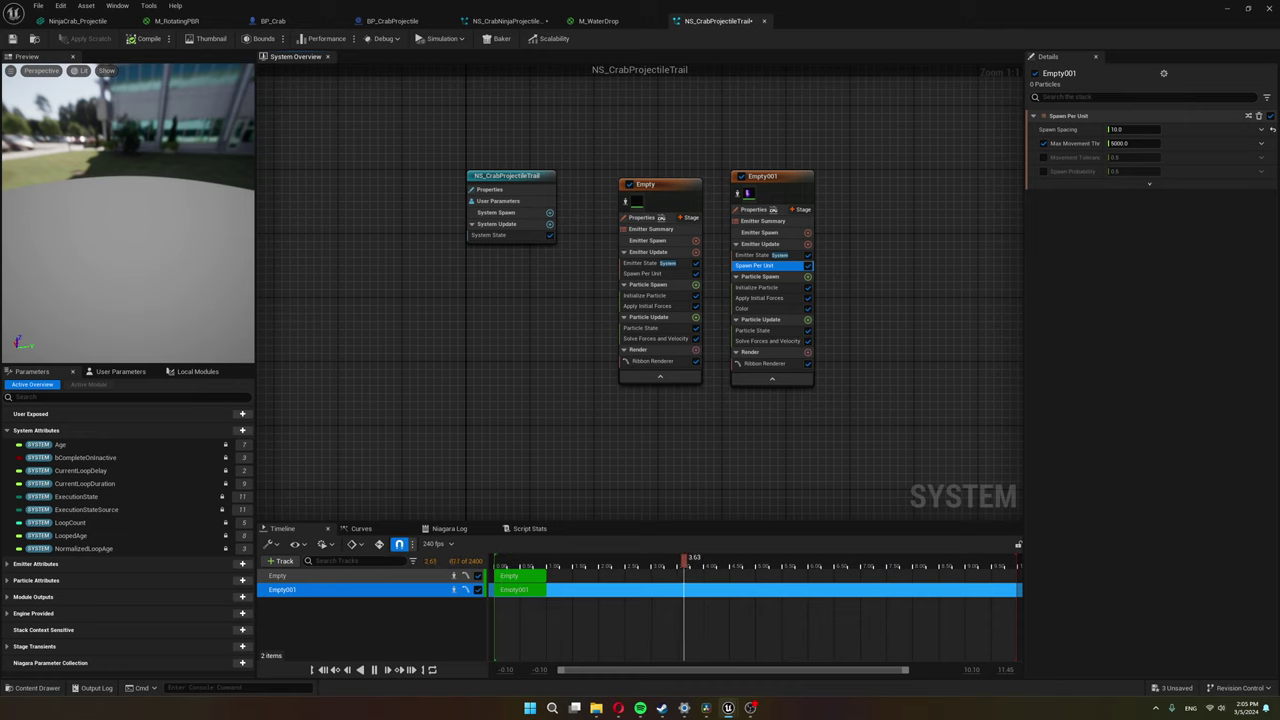
left_click(764, 363)
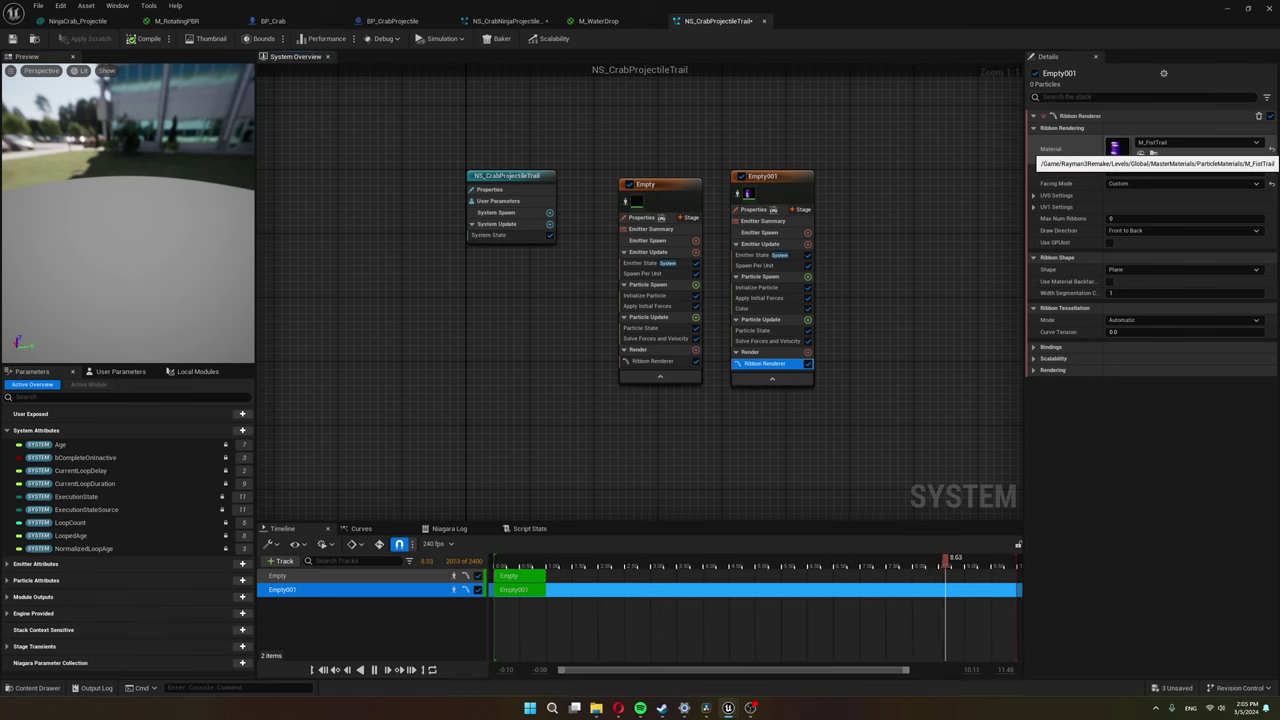
left_click(1117, 149)
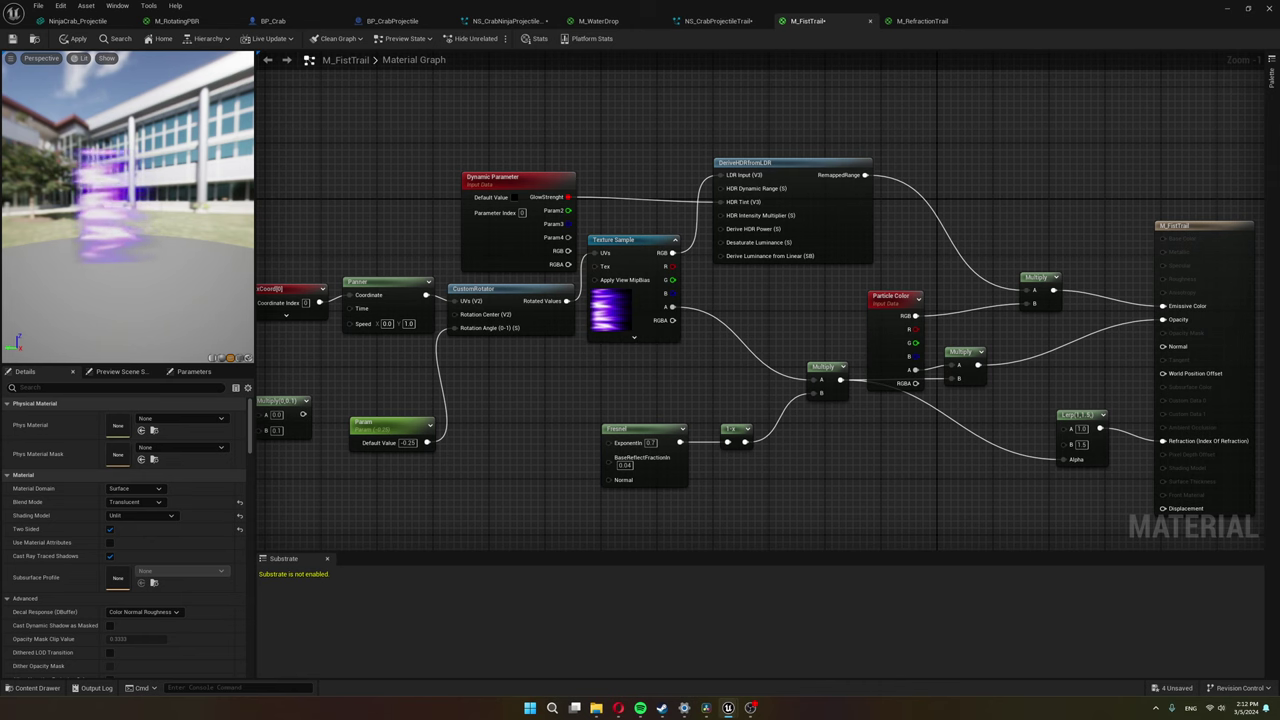
Test the glow in M_FistTrail by setting the Dynamic Parameter default color's value to 100, and finally set it to 1.
right_click_drag(791, 296, 783, 299)
mouse_move(699, 143)
left_mouse_down()
mouse_move(872, 142)
mouse_move(742, 270)
mouse_move(688, 140)
left_mouse_up()
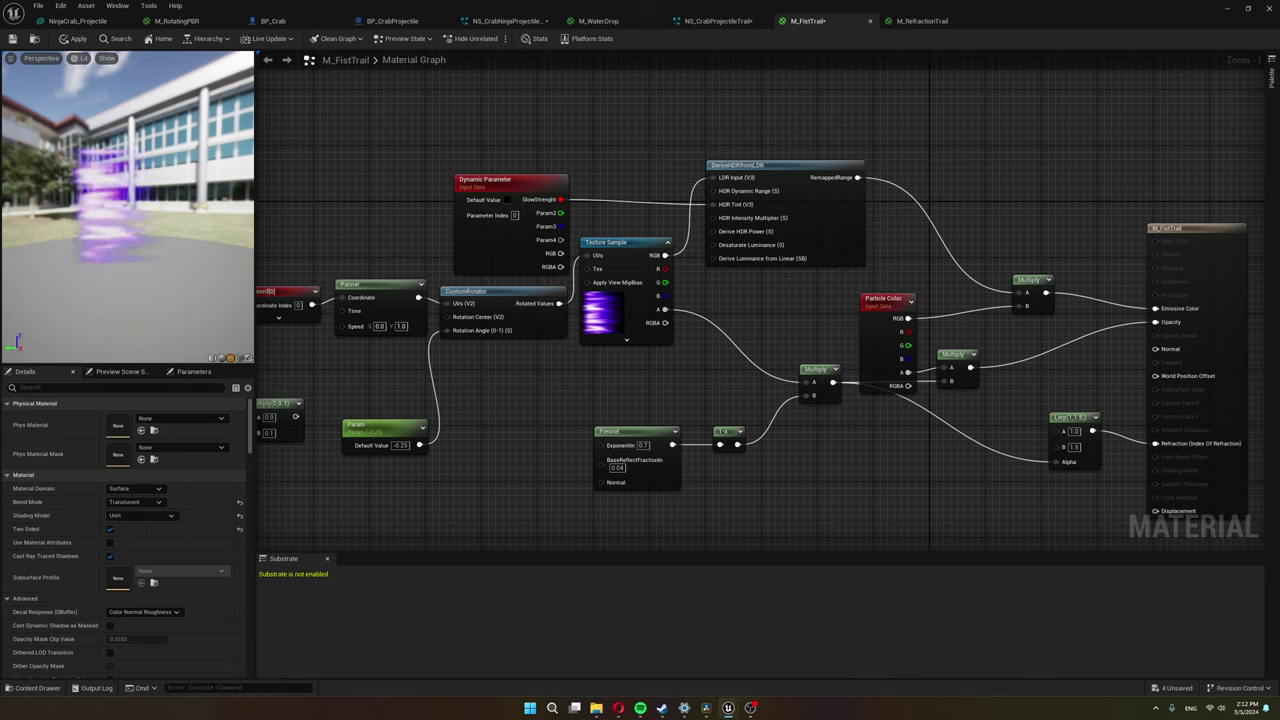
left_click(512, 240)
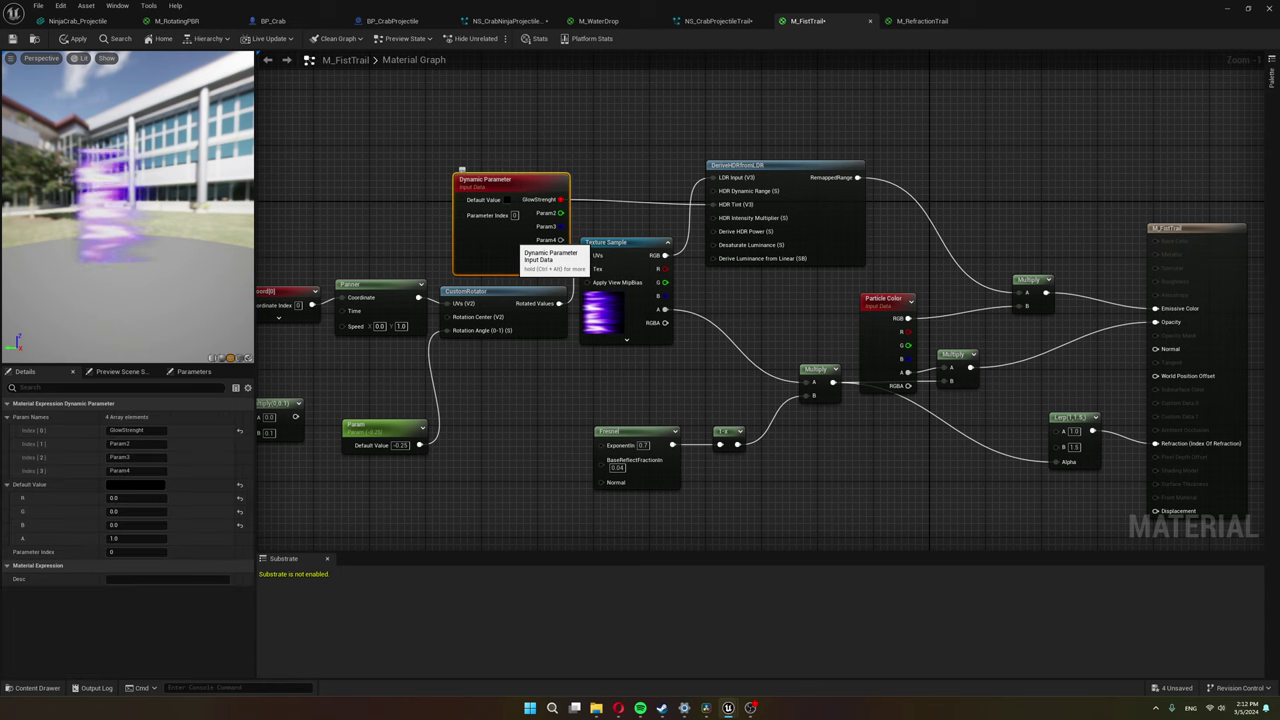
left_click(136, 485)
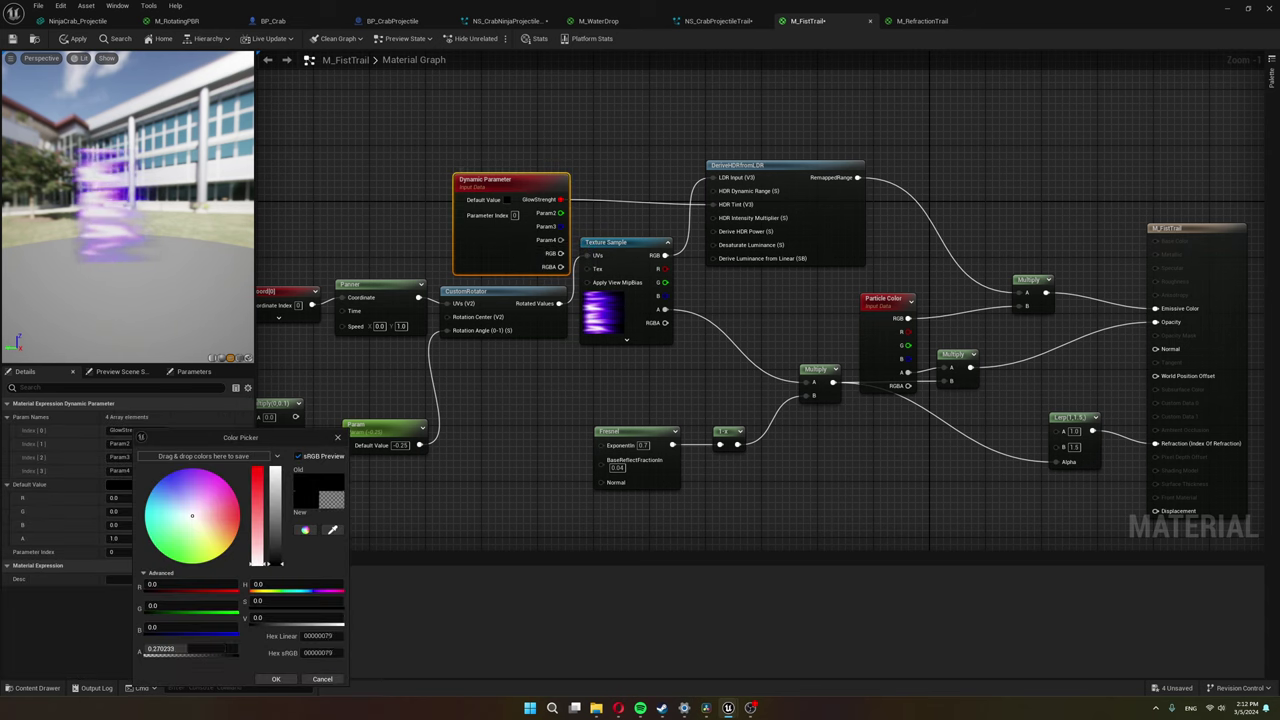
left_click(298, 622)
type("1")
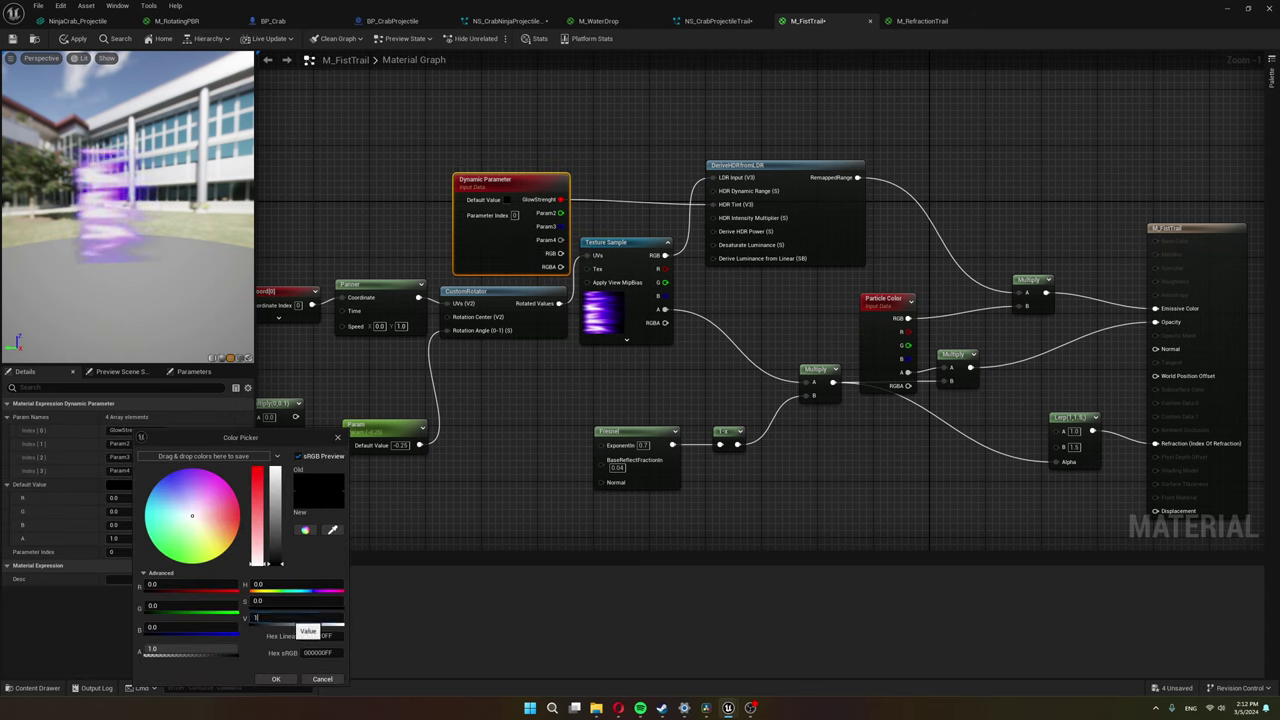
type("0")
key("Return")
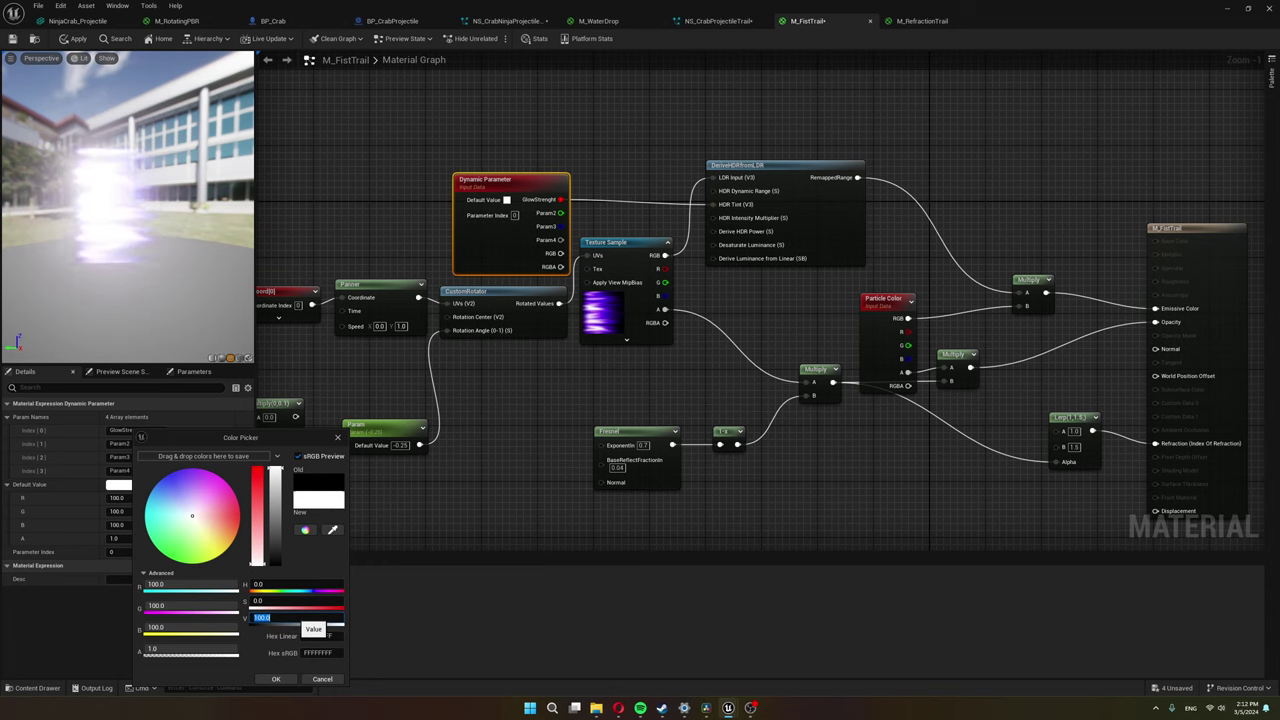
type("1")
key("Return")
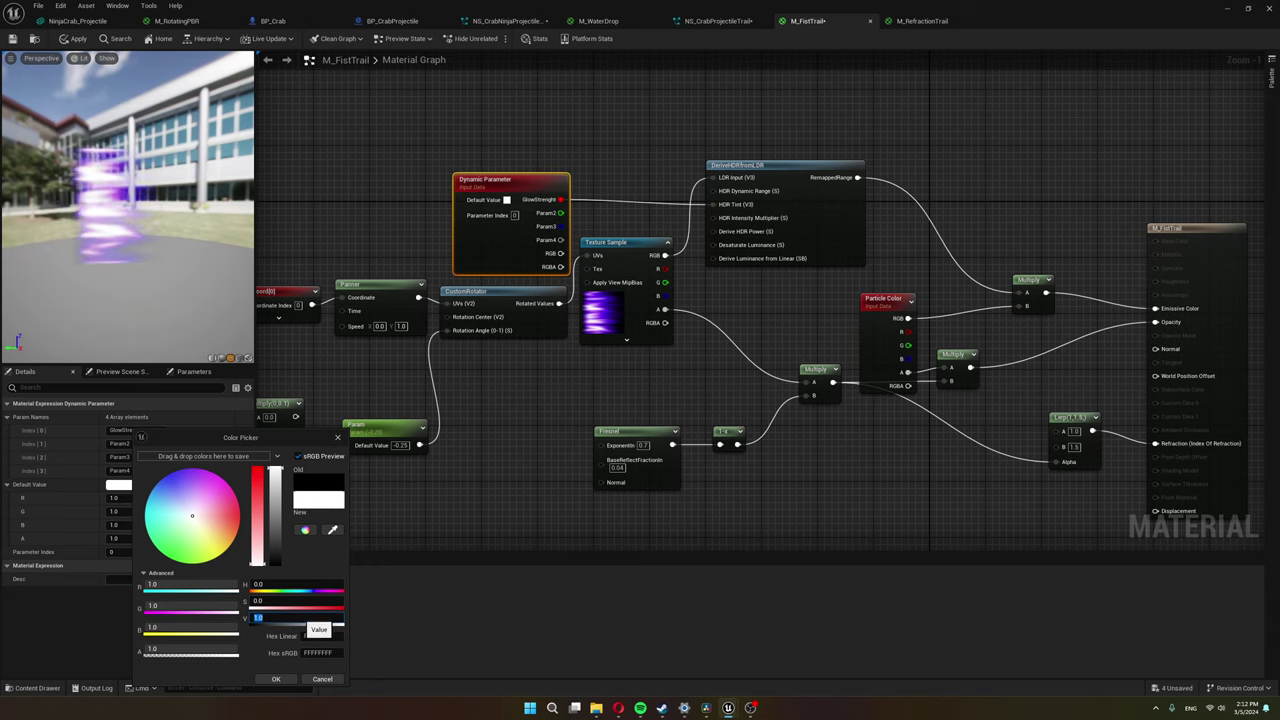
Examine the panned noise texture and the two gradient mask Texture Samples that drive refraction in M_RefractionTrail.
left_click(925, 21)
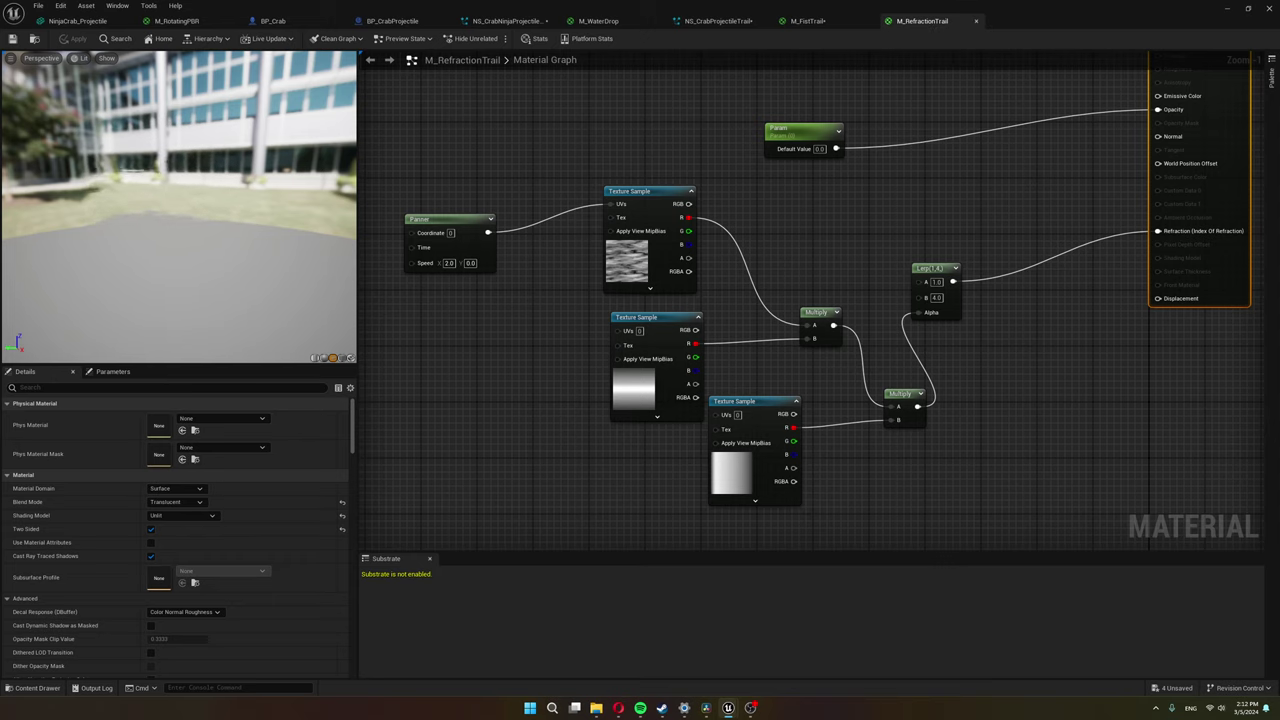
right_click_drag(788, 198, 789, 200)
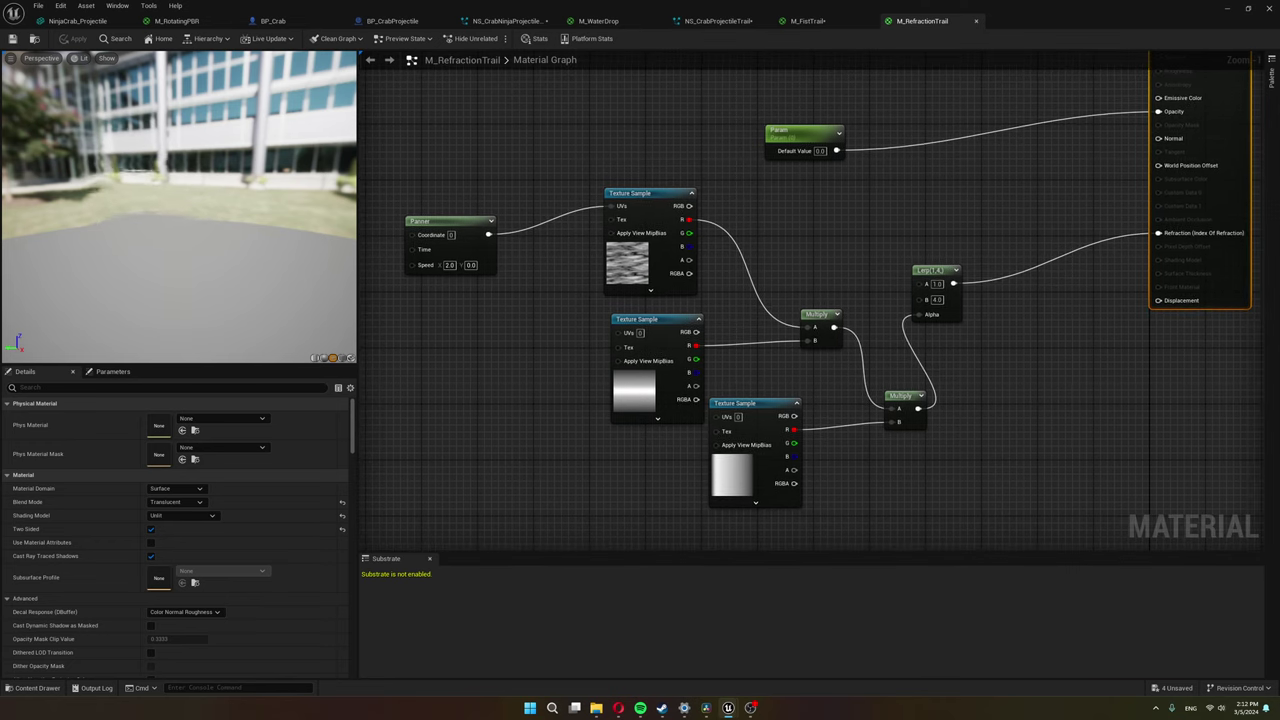
left_click(625, 255)
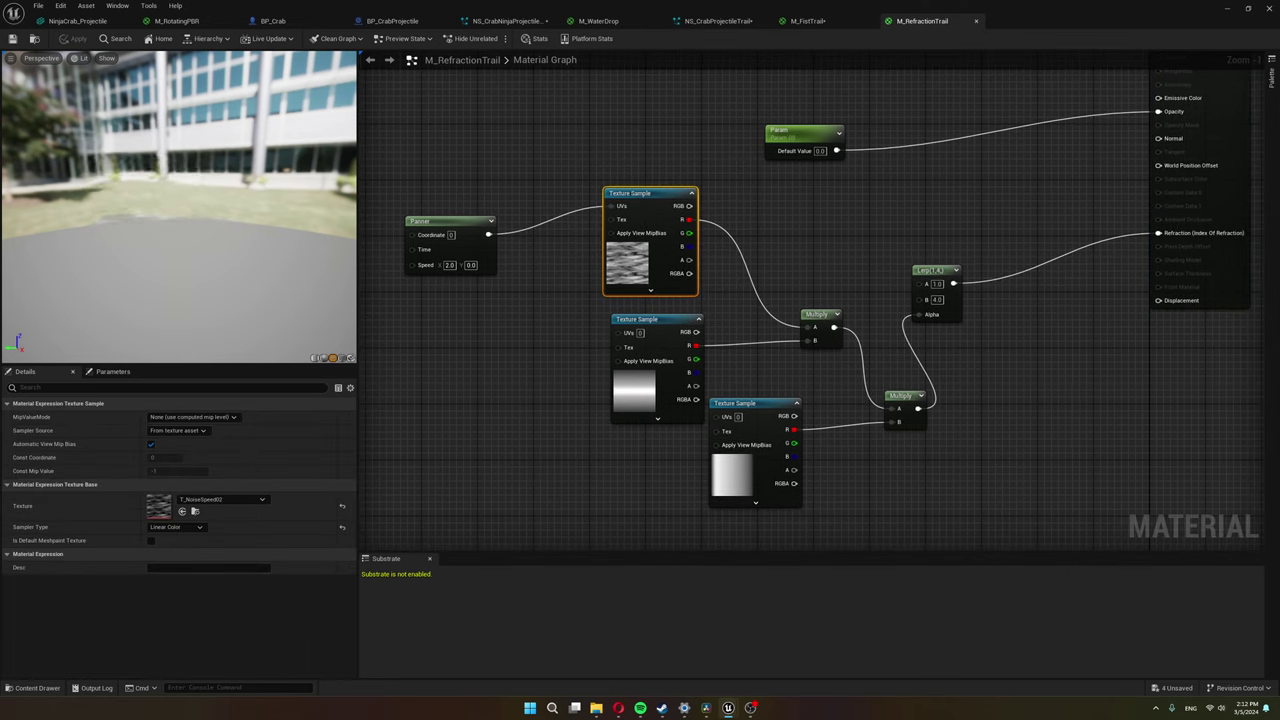
left_click(636, 390)
left_click(733, 472)
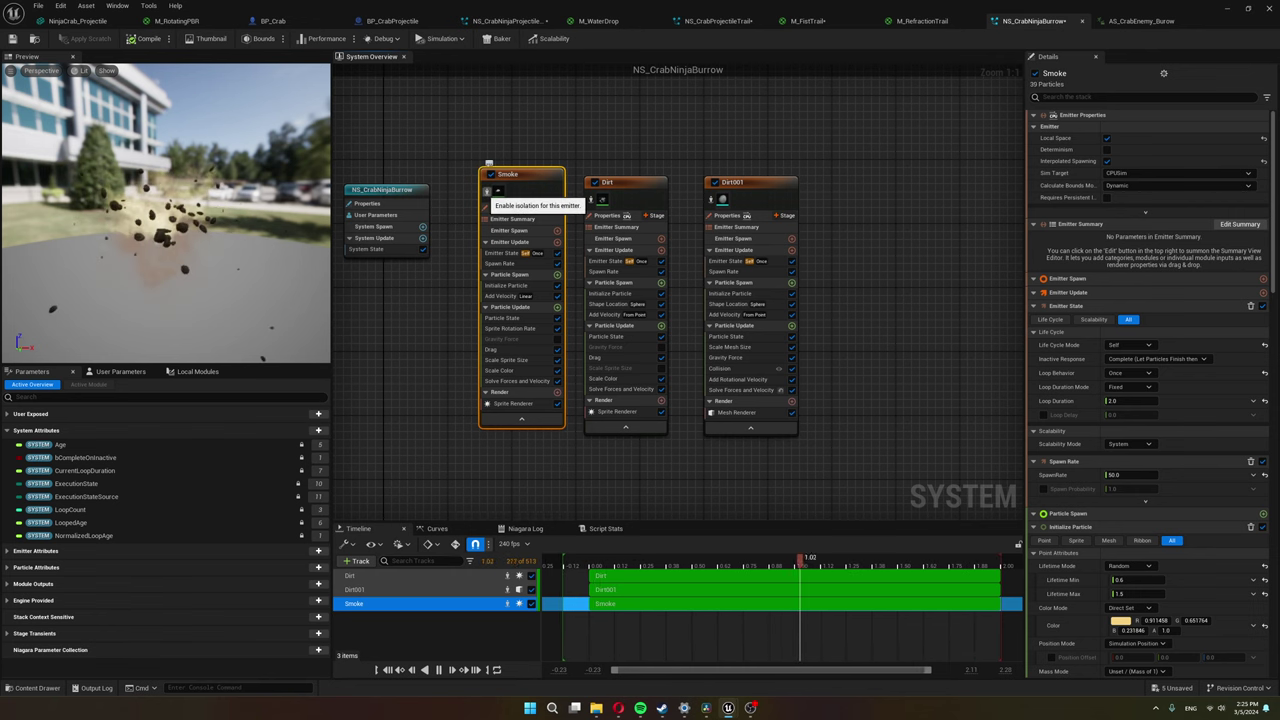
Preview the Smoke, Dirt and Dirt001 emitters of NS_CrabNinjaBurrow one at a time using emitter isolation.
left_click(488, 191)
left_click(488, 191)
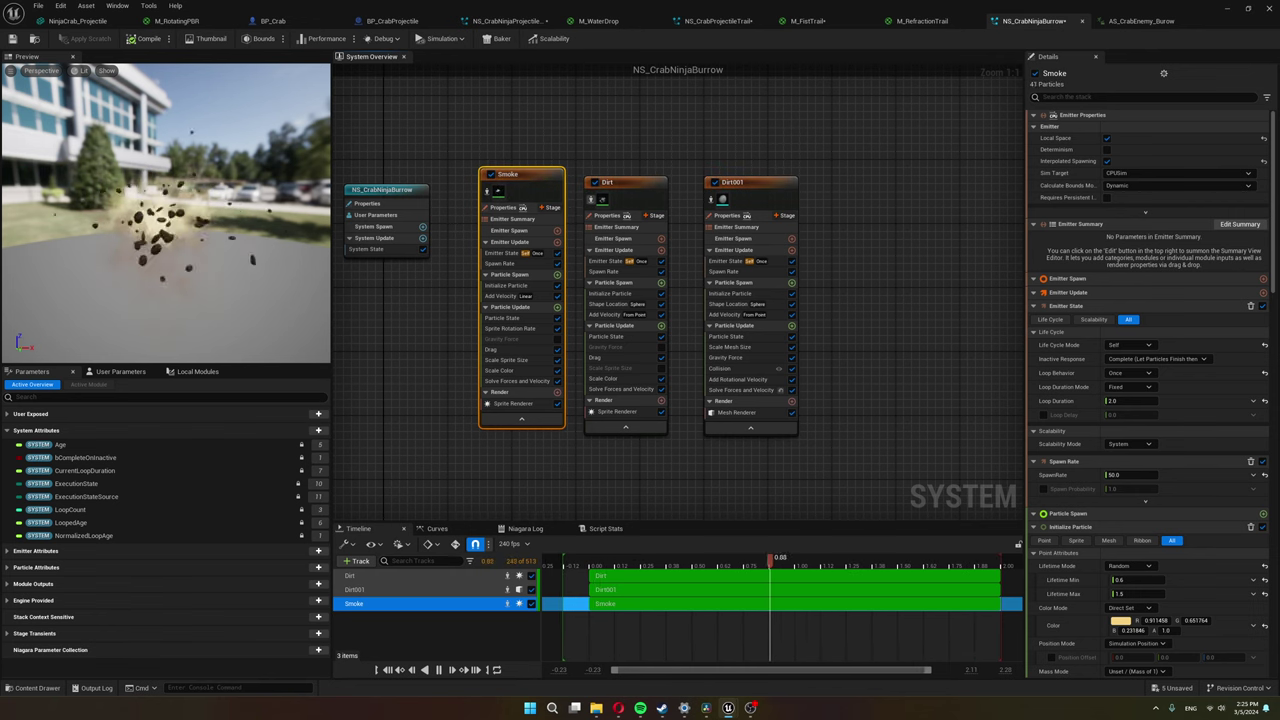
left_click(591, 199)
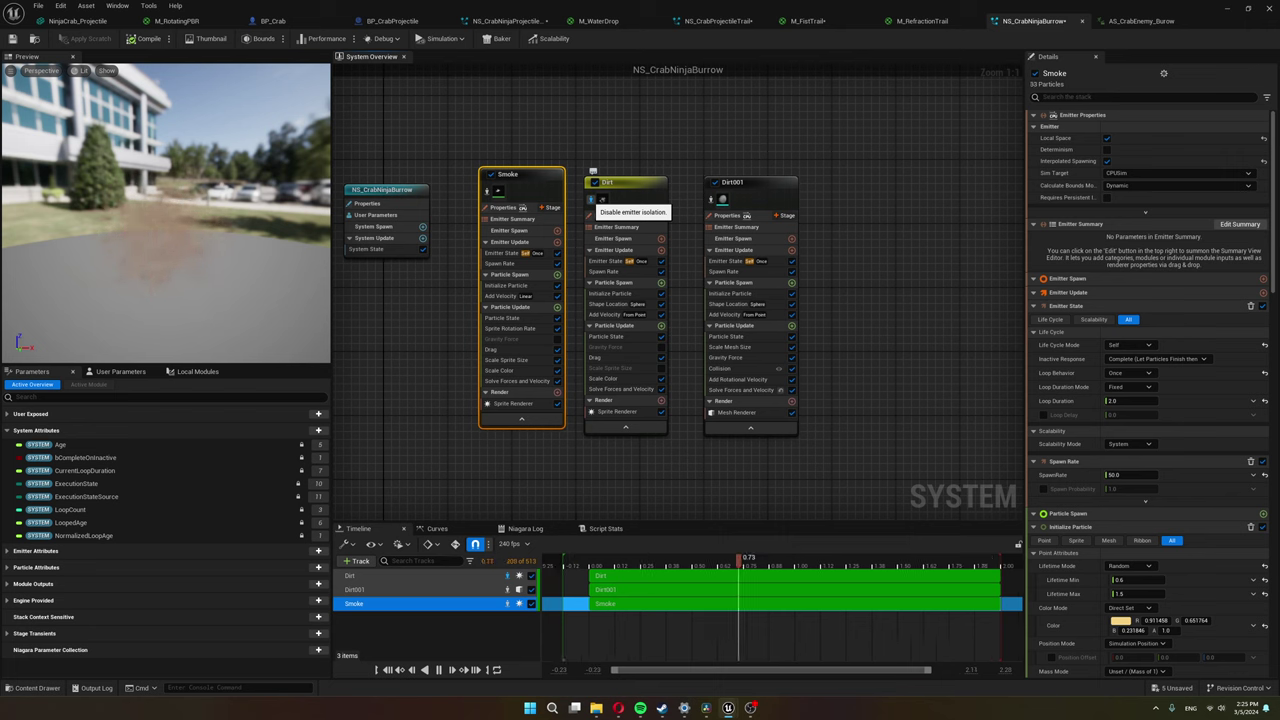
left_click(601, 199)
left_click(722, 199)
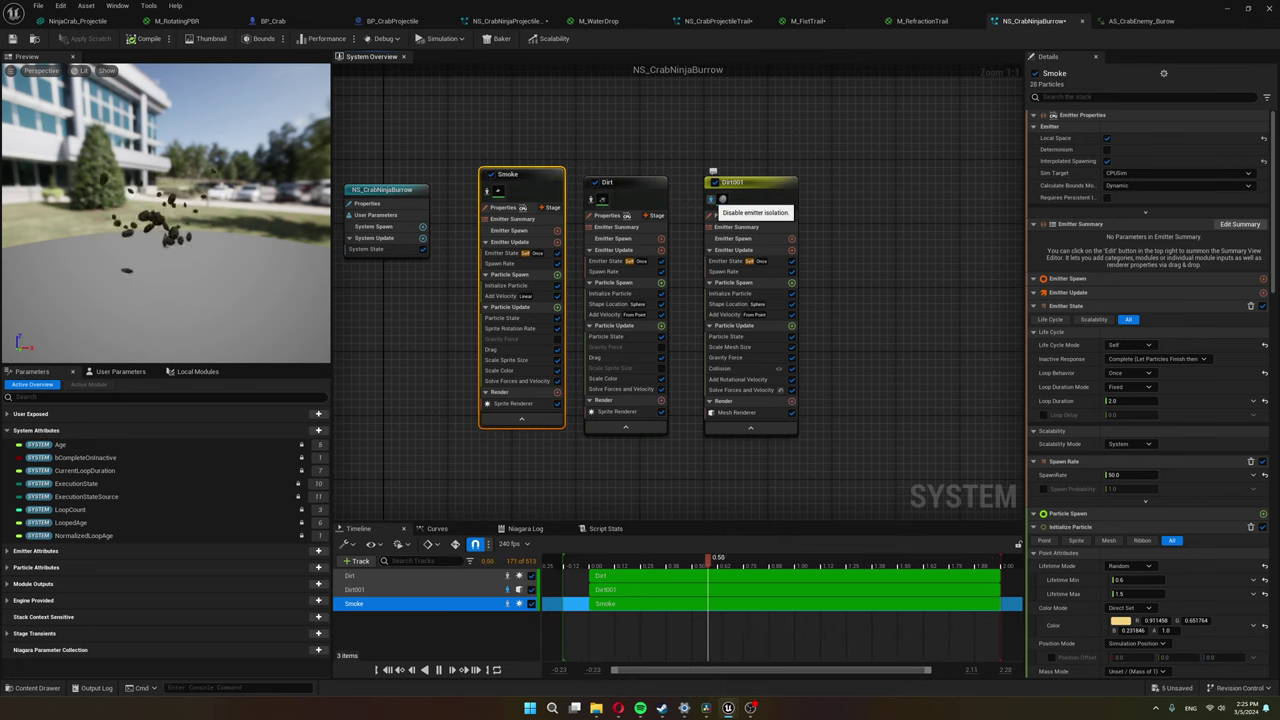
left_click(722, 199)
Review the Smoke emitter's Add Velocity, Sprite Rotation Rate, Drag, Scale Sprite Size and Scale Color modules.
left_click(502, 296)
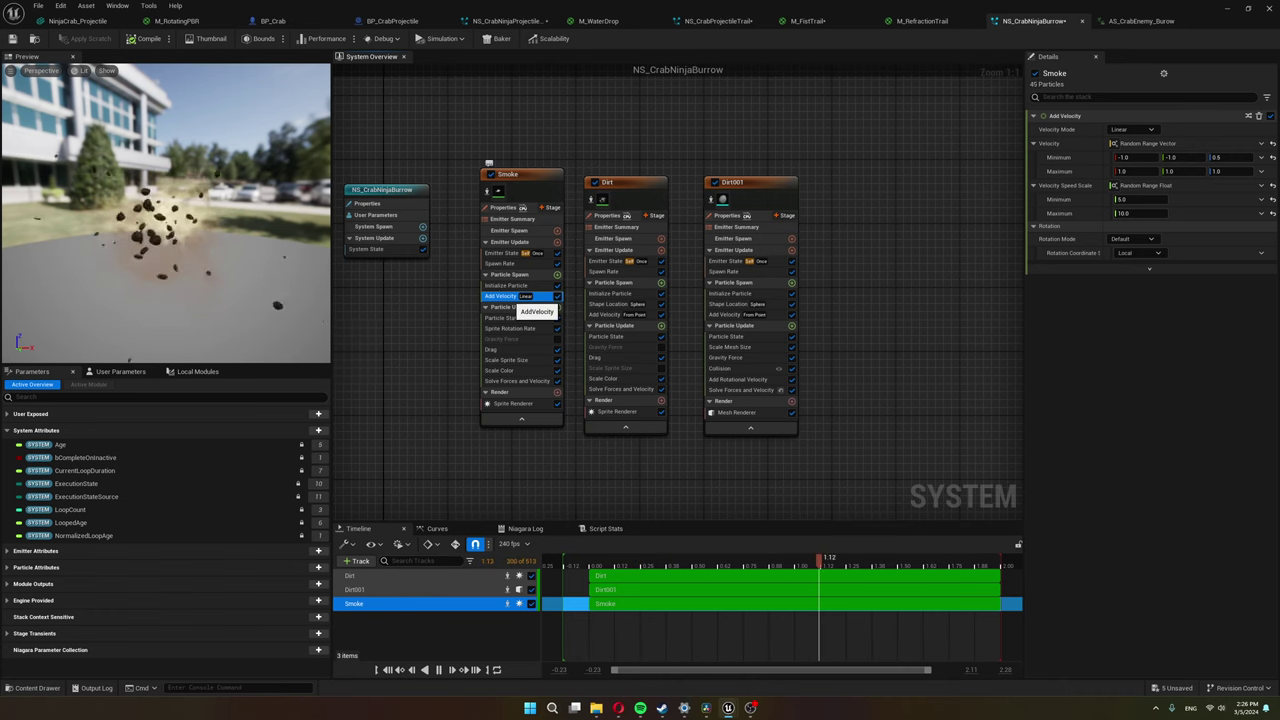
left_click(530, 328)
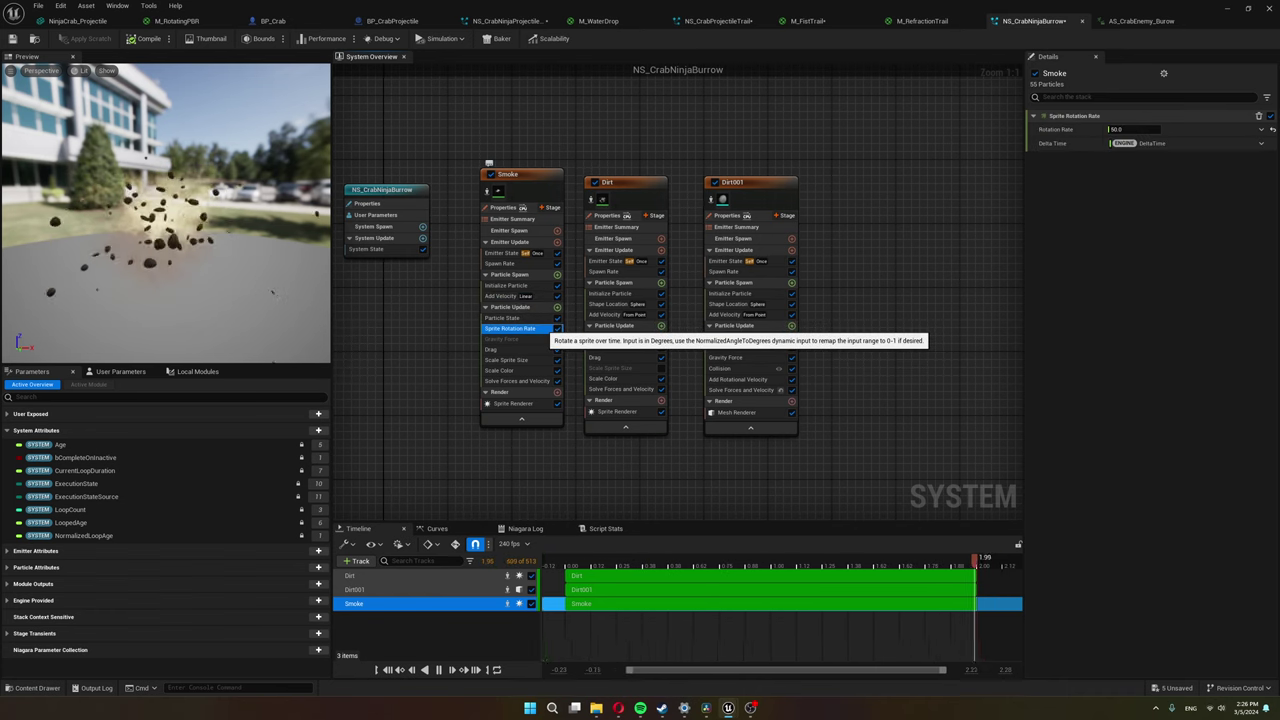
left_click(530, 349)
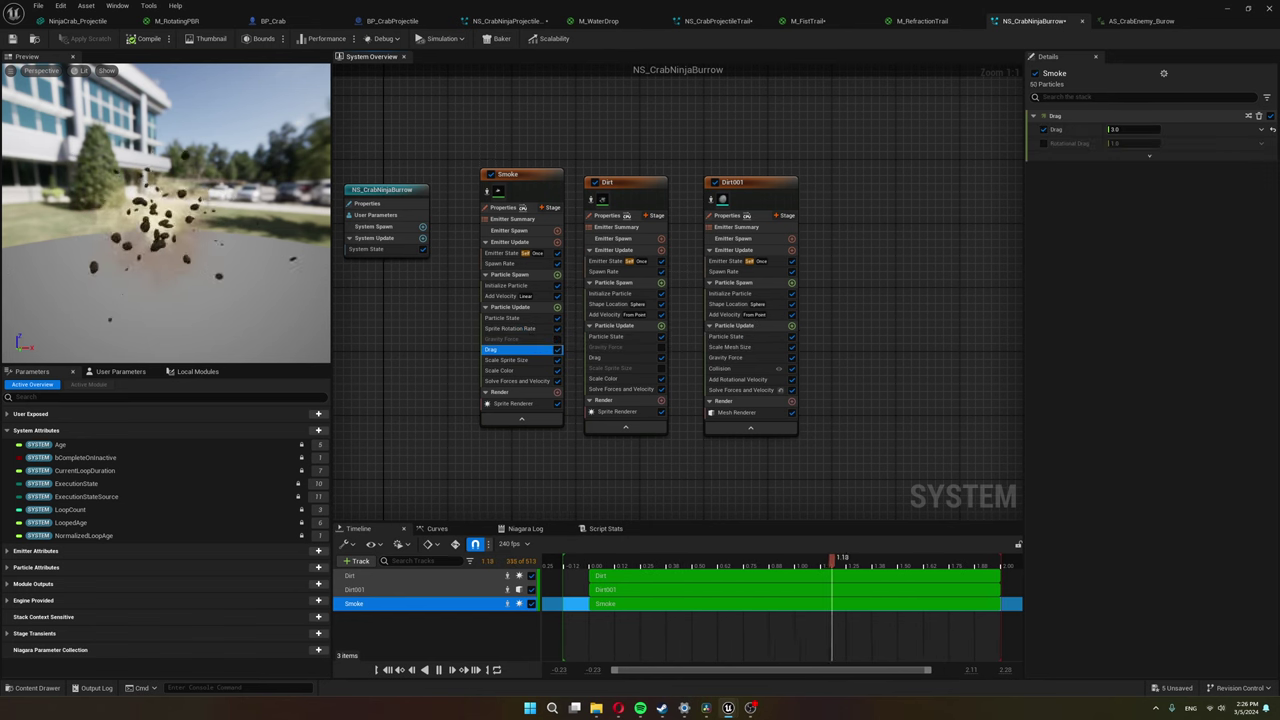
left_click(505, 359)
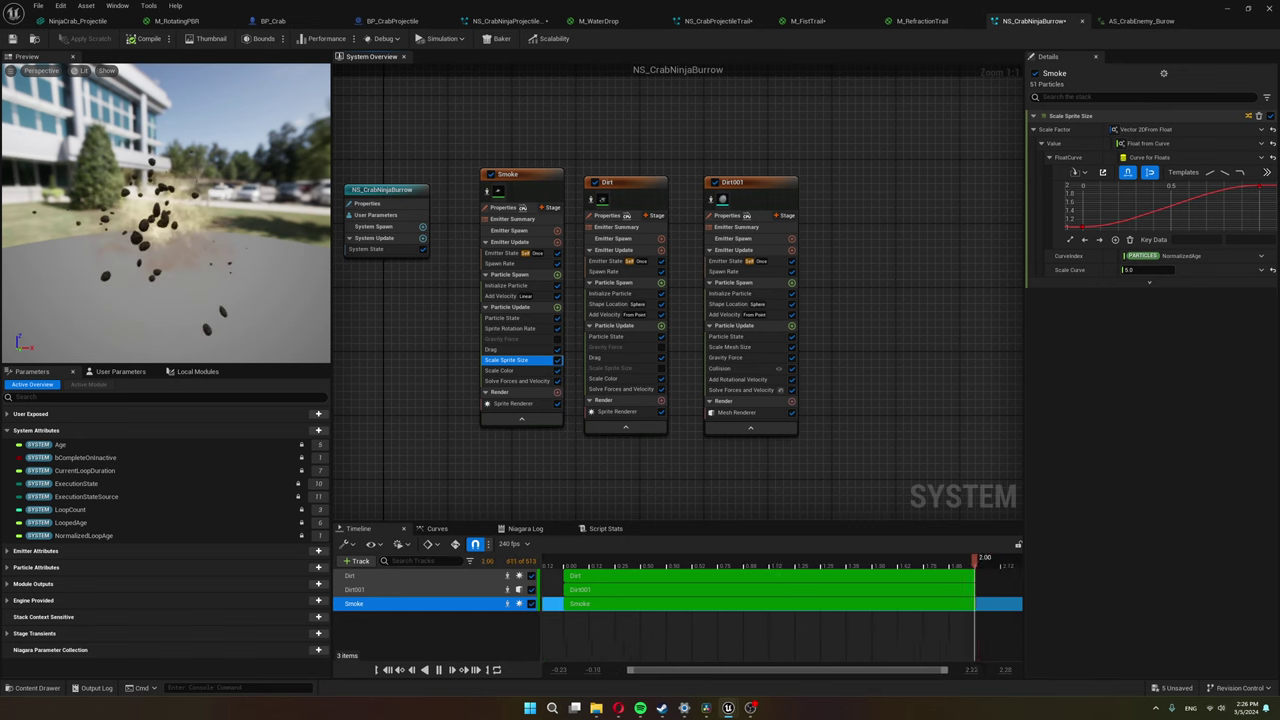
left_click(505, 370)
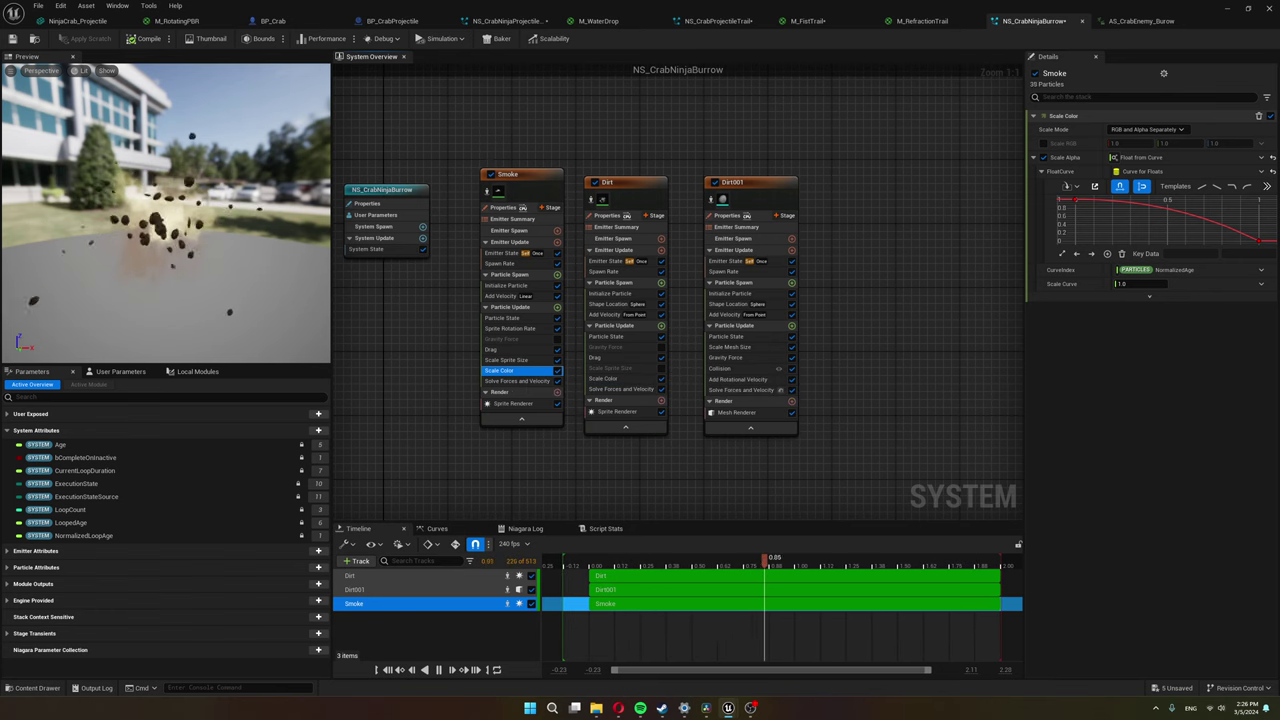
Review the Dirt001 emitter's Add Velocity, Scale Mesh Size and Gravity Force modules.
left_click(770, 206)
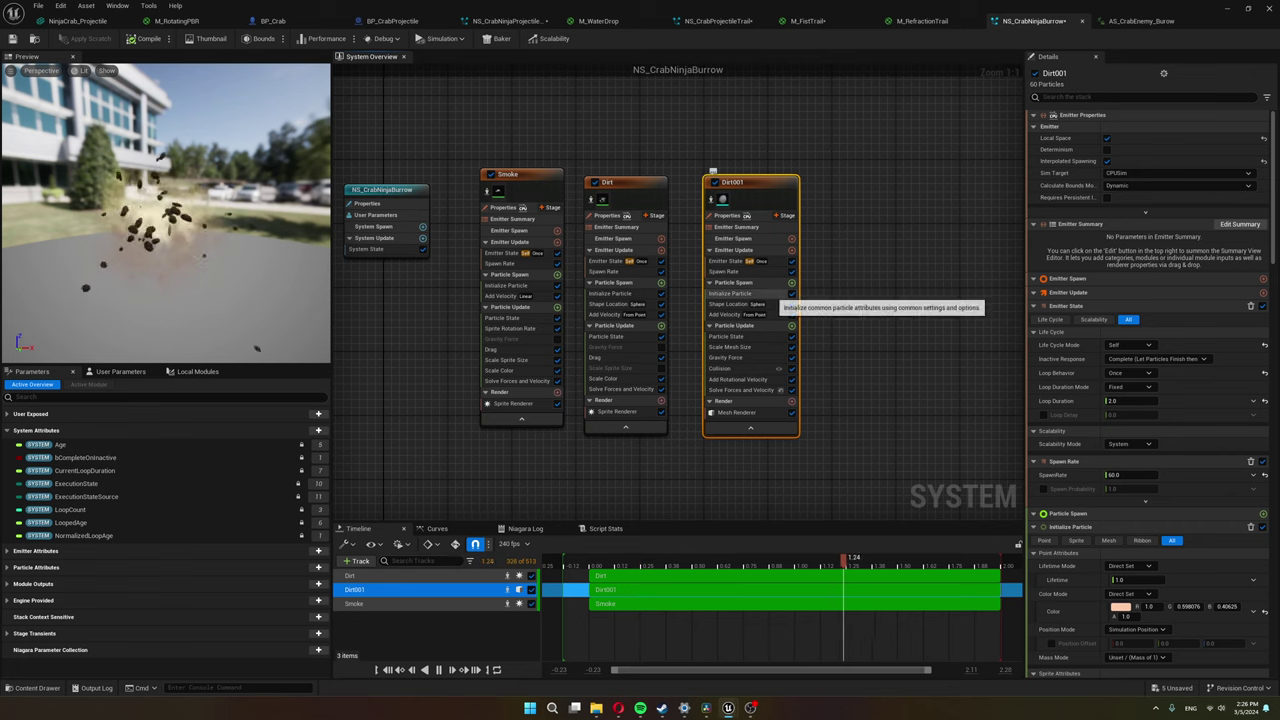
left_click(765, 315)
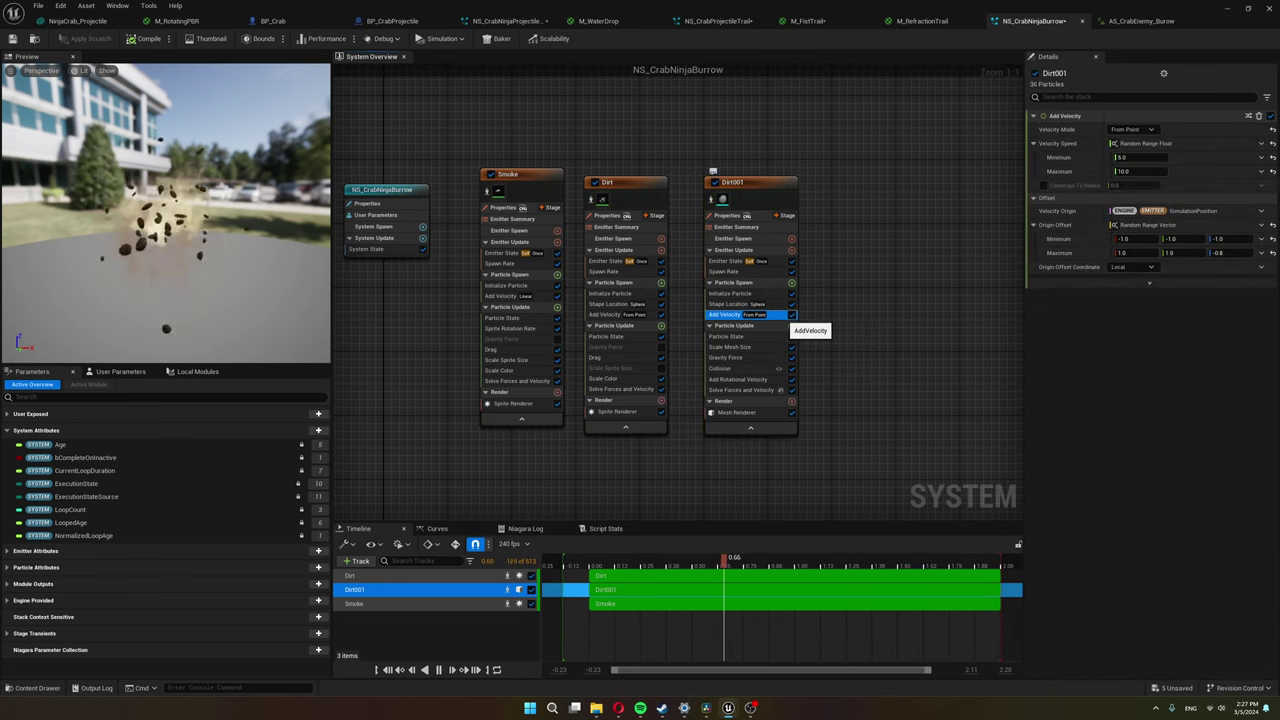
left_click(780, 347)
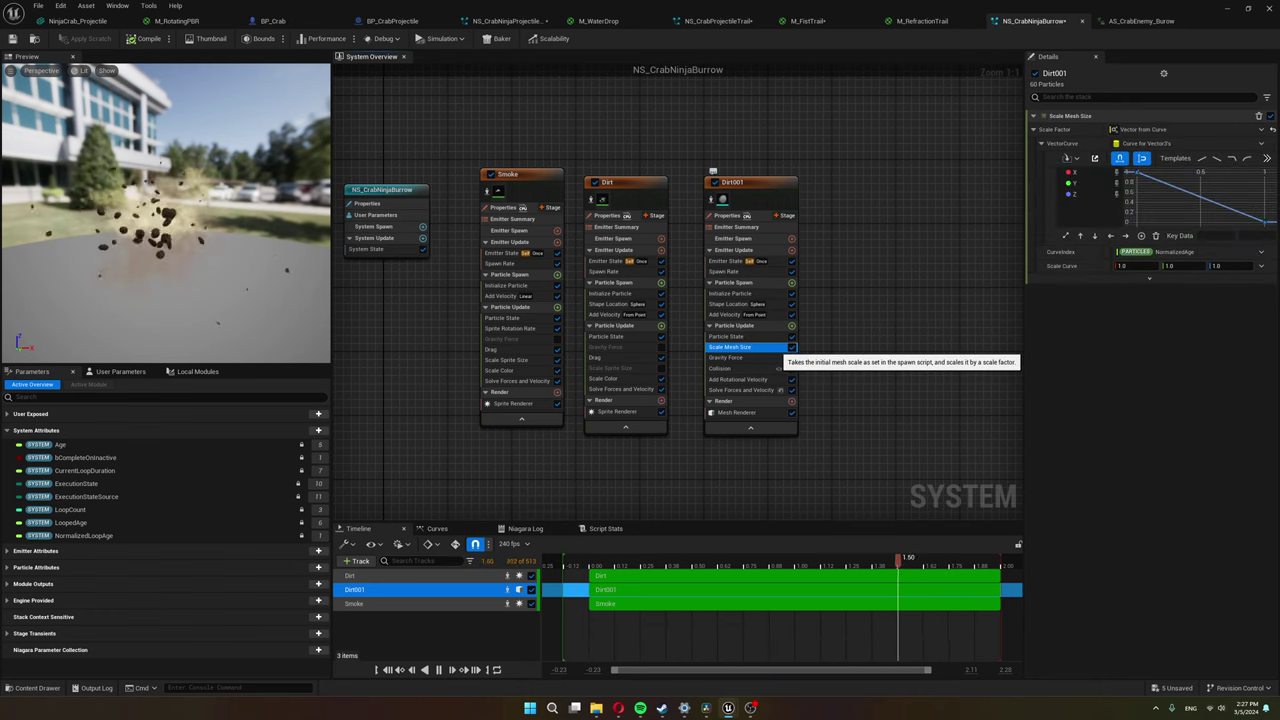
left_click(773, 356)
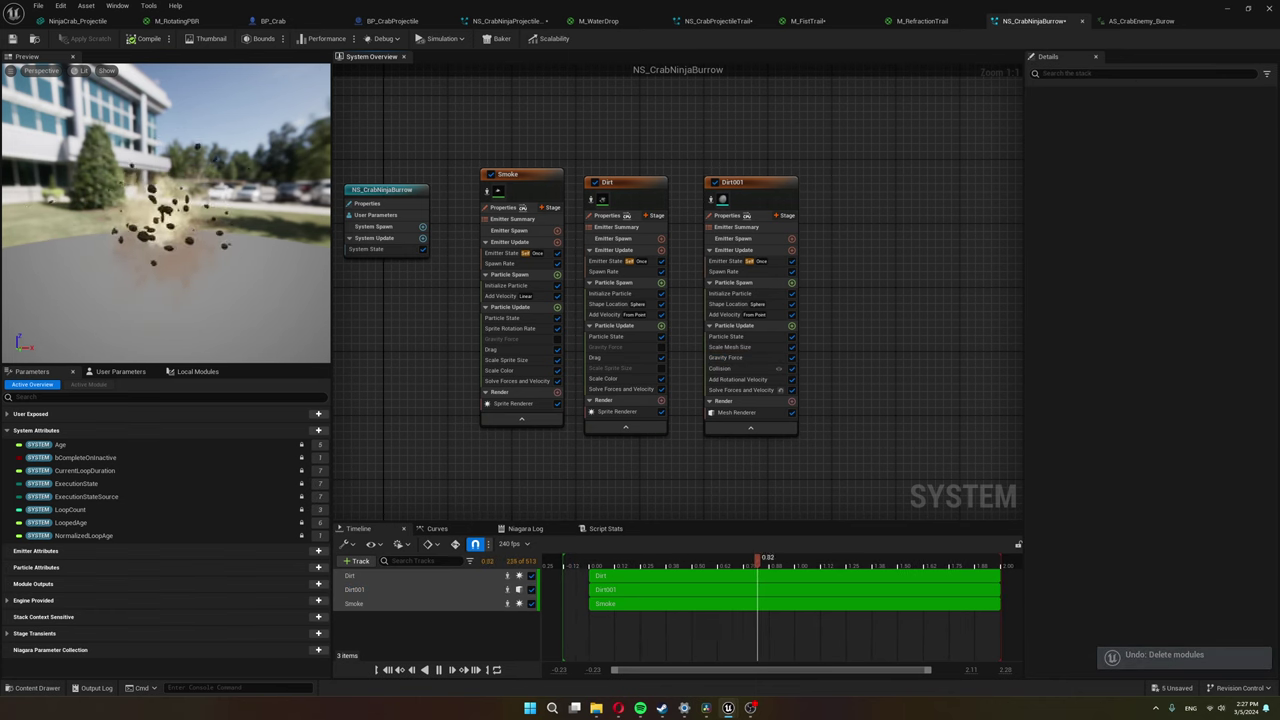
Delete the Collision module from the Dirt001 emitter.
left_click(745, 368)
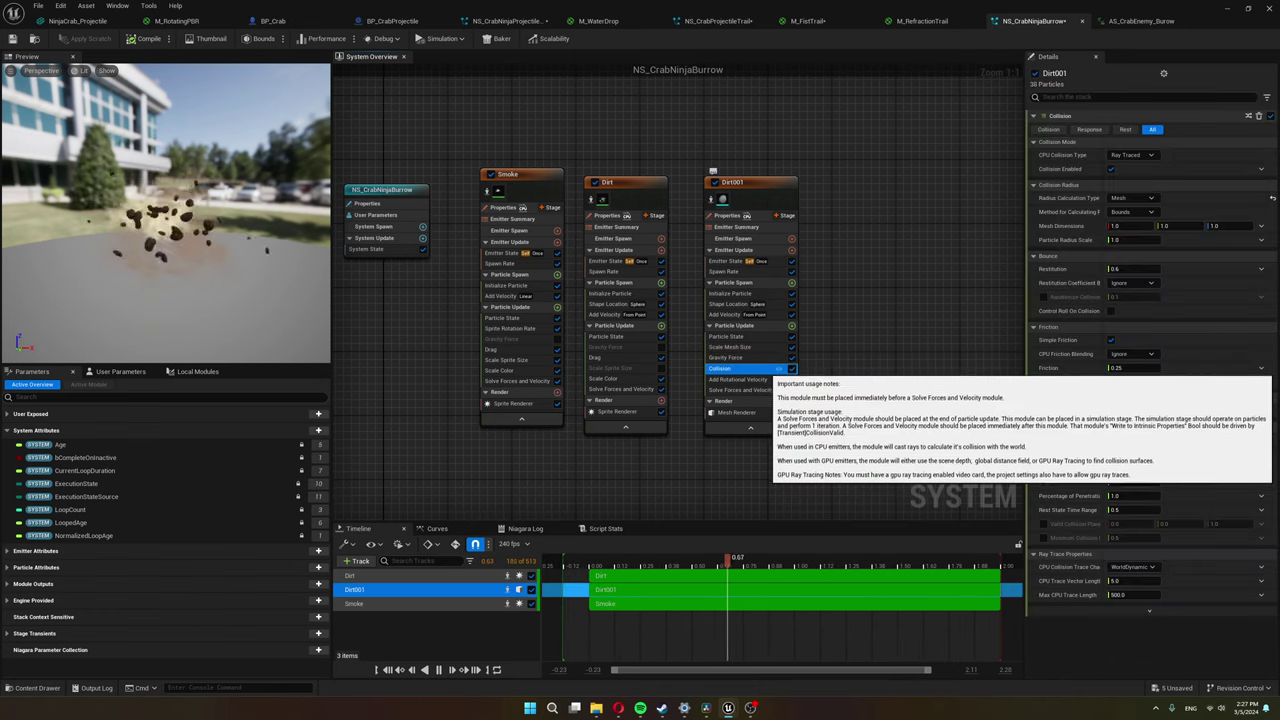
key("Delete")
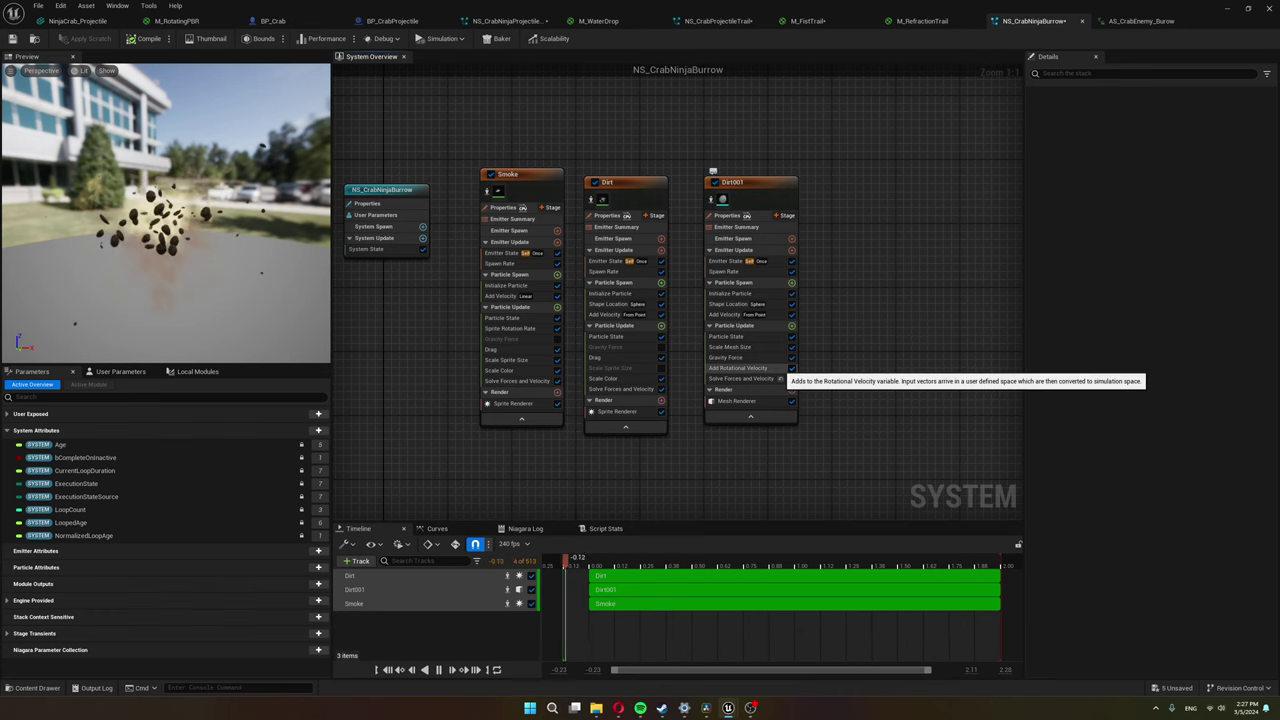
Inspect the Dirt001 emitter's Mesh Renderer and orbit around its Pebble mesh, returning to the NS_CrabNinjaBurrow system.
left_click(740, 400)
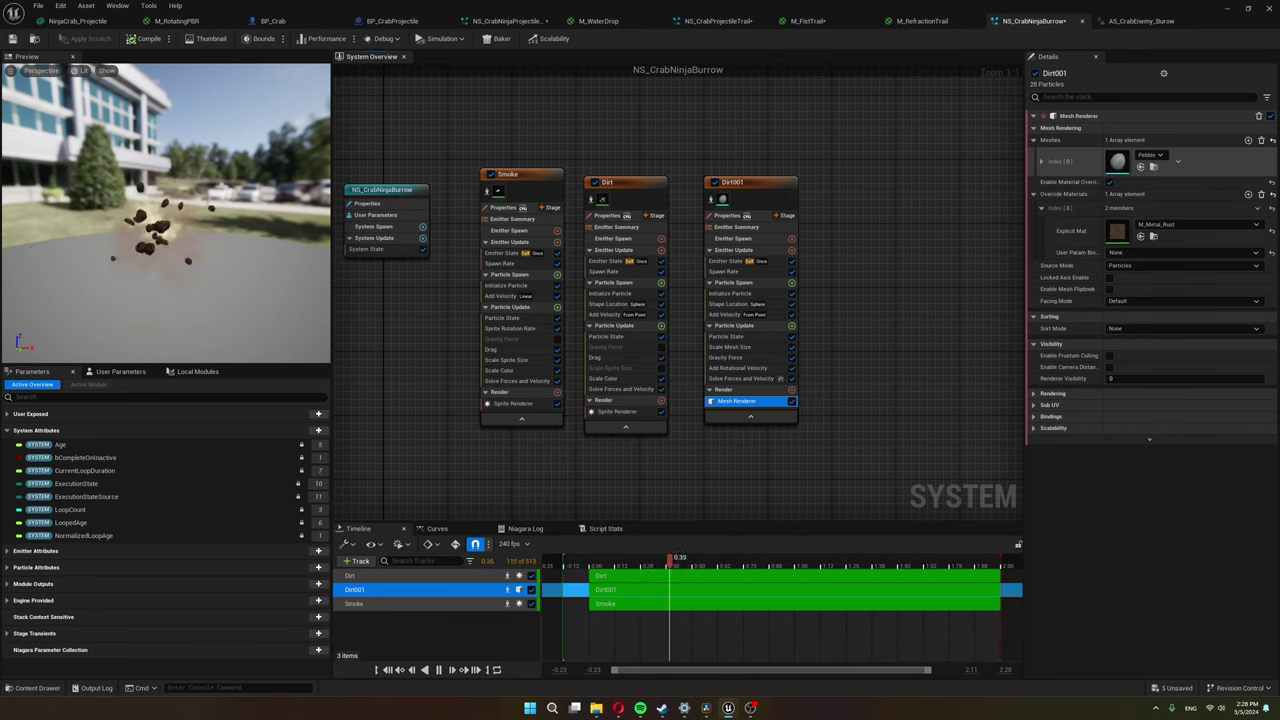
double_click(1118, 161)
right_click_drag(470, 364, 470, 500)
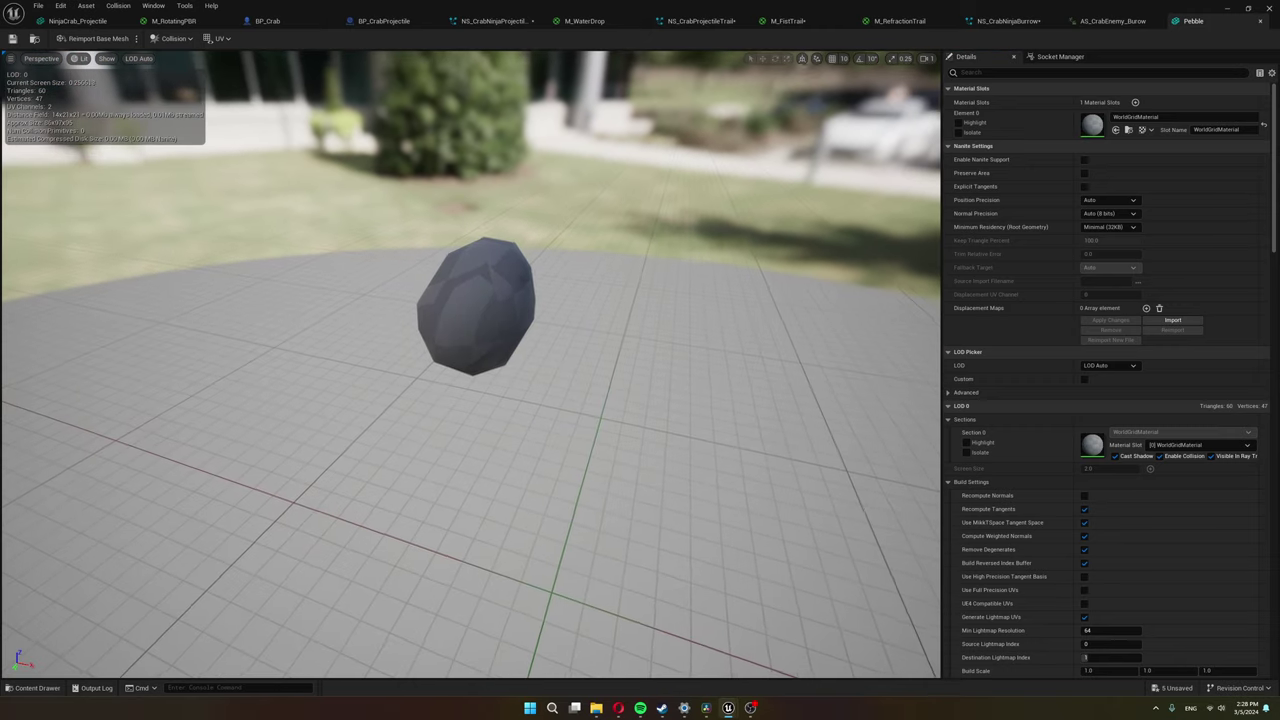
left_click_drag(470, 364, 446, 364, "alt")
left_click(1008, 21)
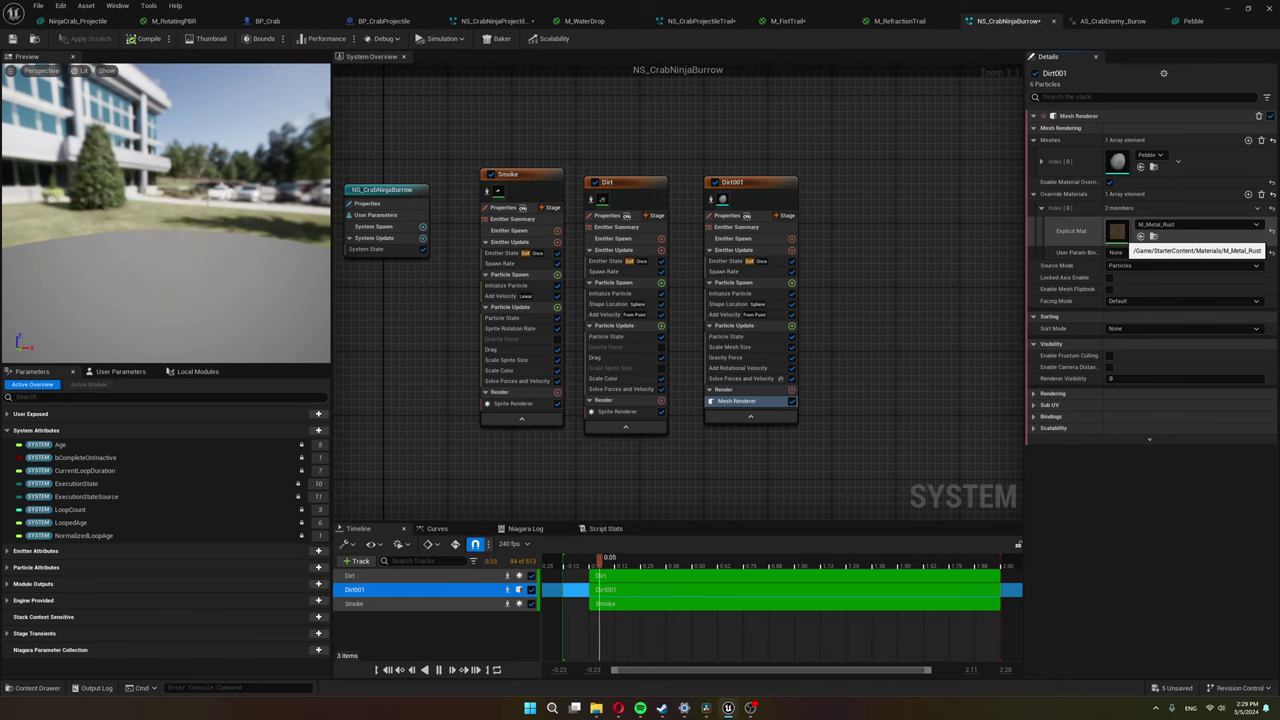
Review the Sprite Renderers of the Smoke and Dirt emitters and examine the node graph of the M_SmokeParticle material.
left_click(513, 403)
left_click(620, 411)
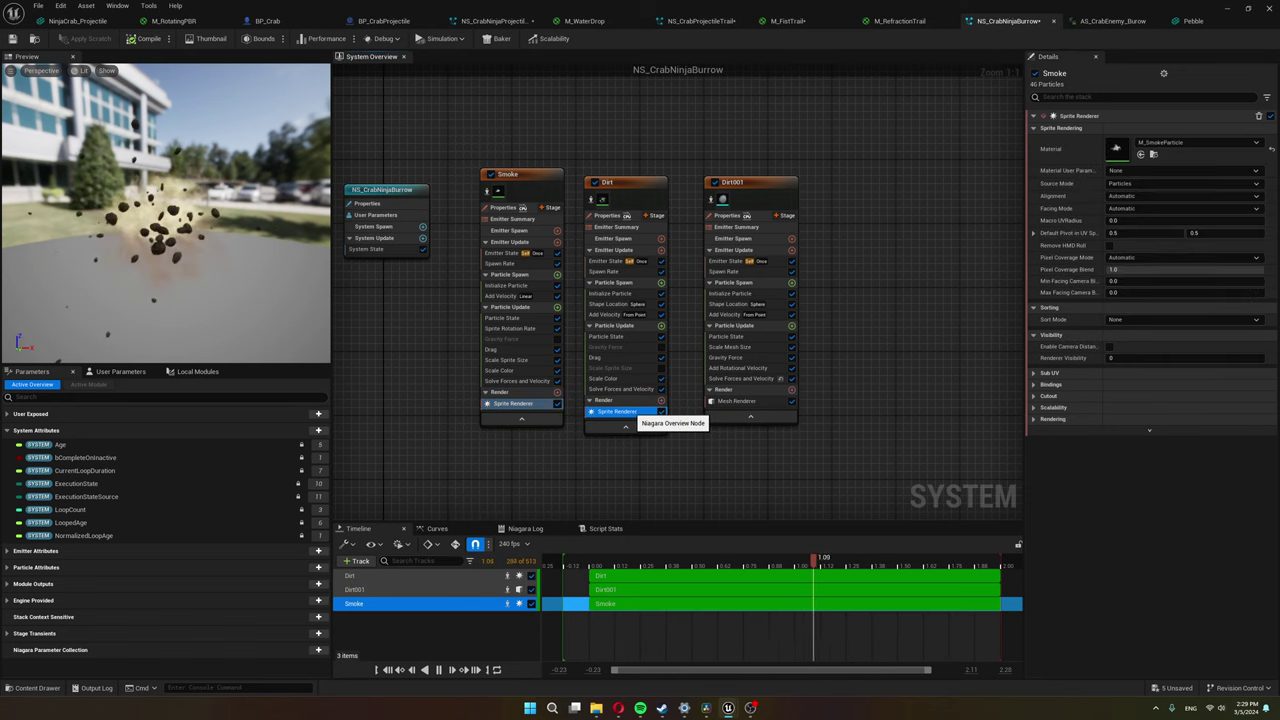
left_click(513, 403)
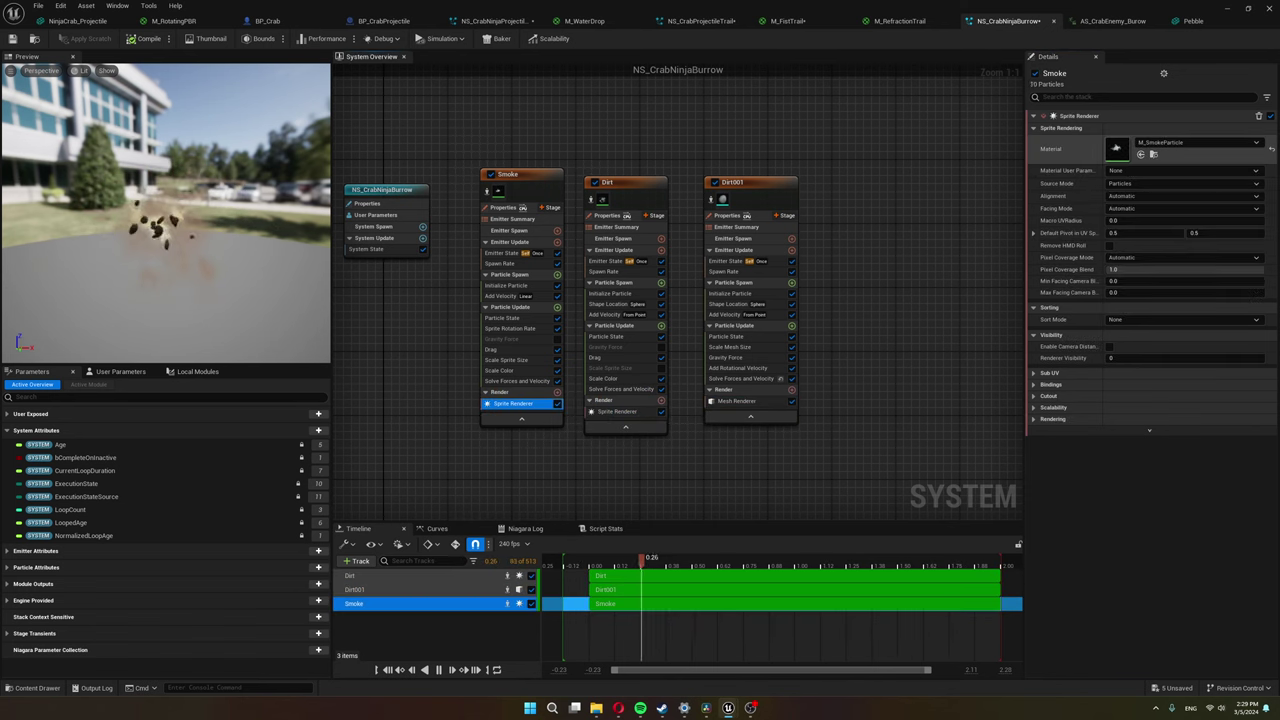
double_click(1115, 148)
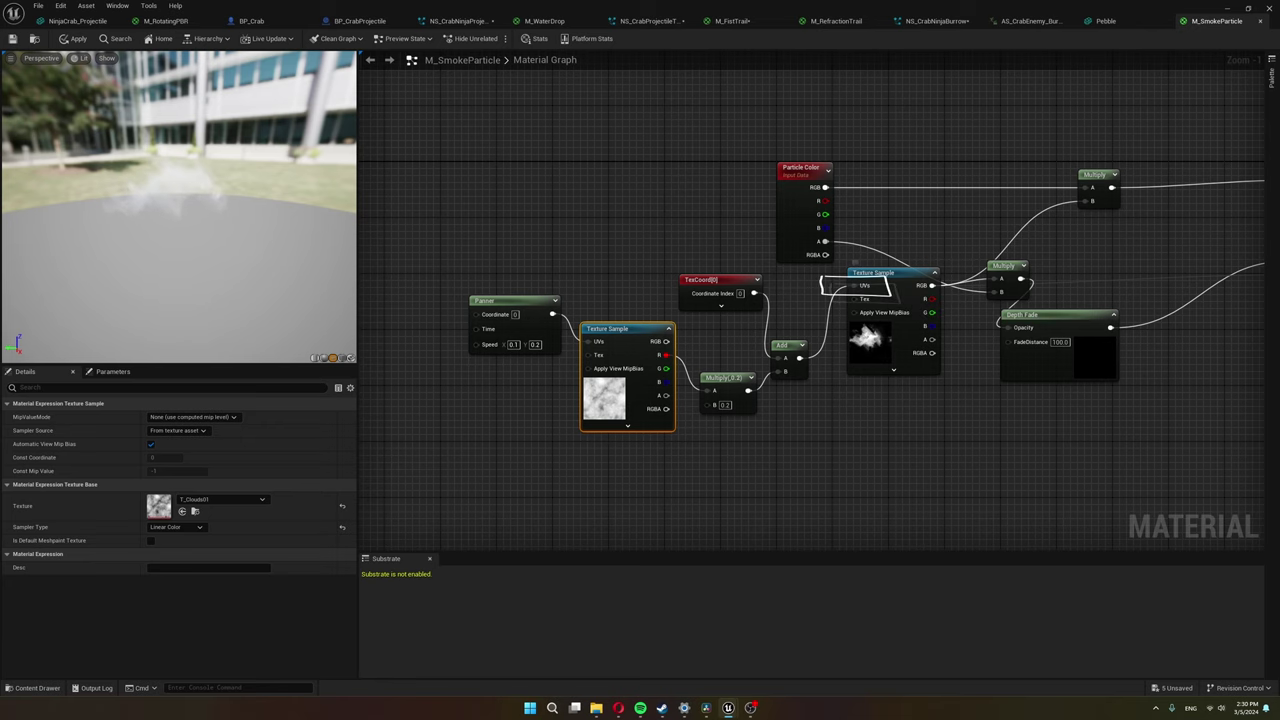
left_click_drag(530, 322, 522, 350)
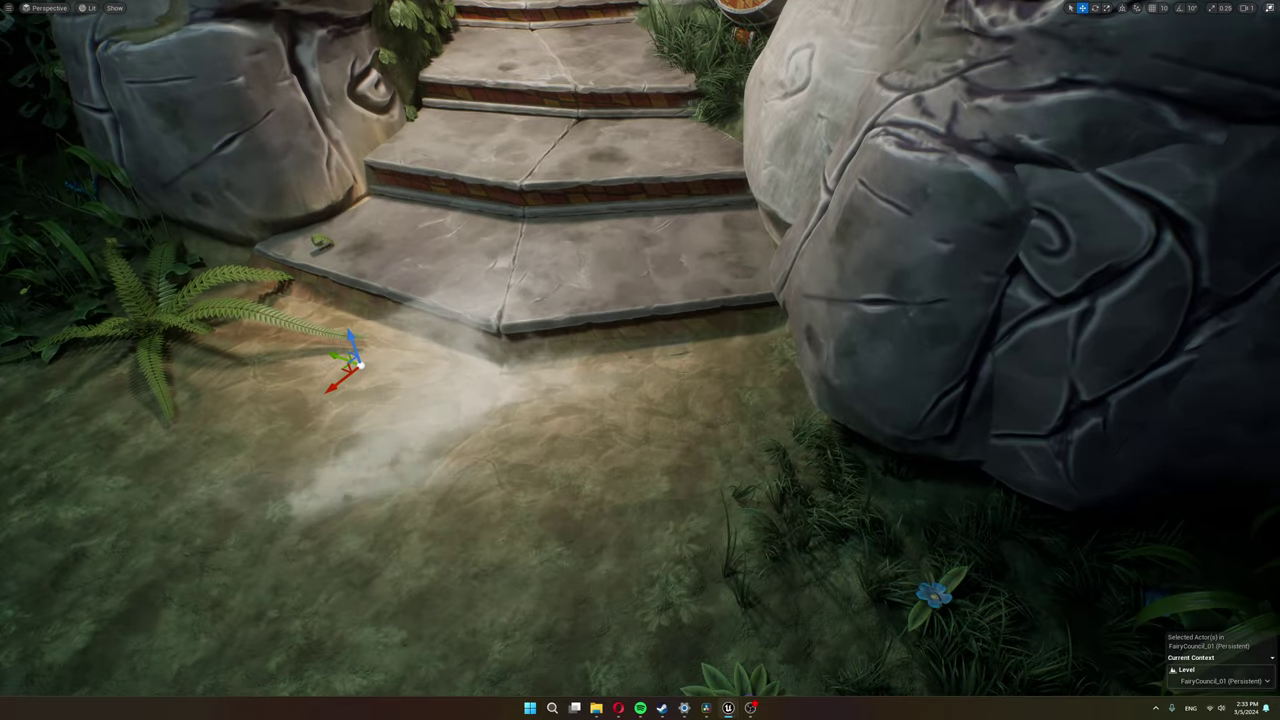
Preview the smoke effect by shifting it near the stone steps, and examine M_Smoke's Texture Sample, RadialGradientExponential and Depth Fade nodes.
left_click_drag(350, 365, 740, 315)
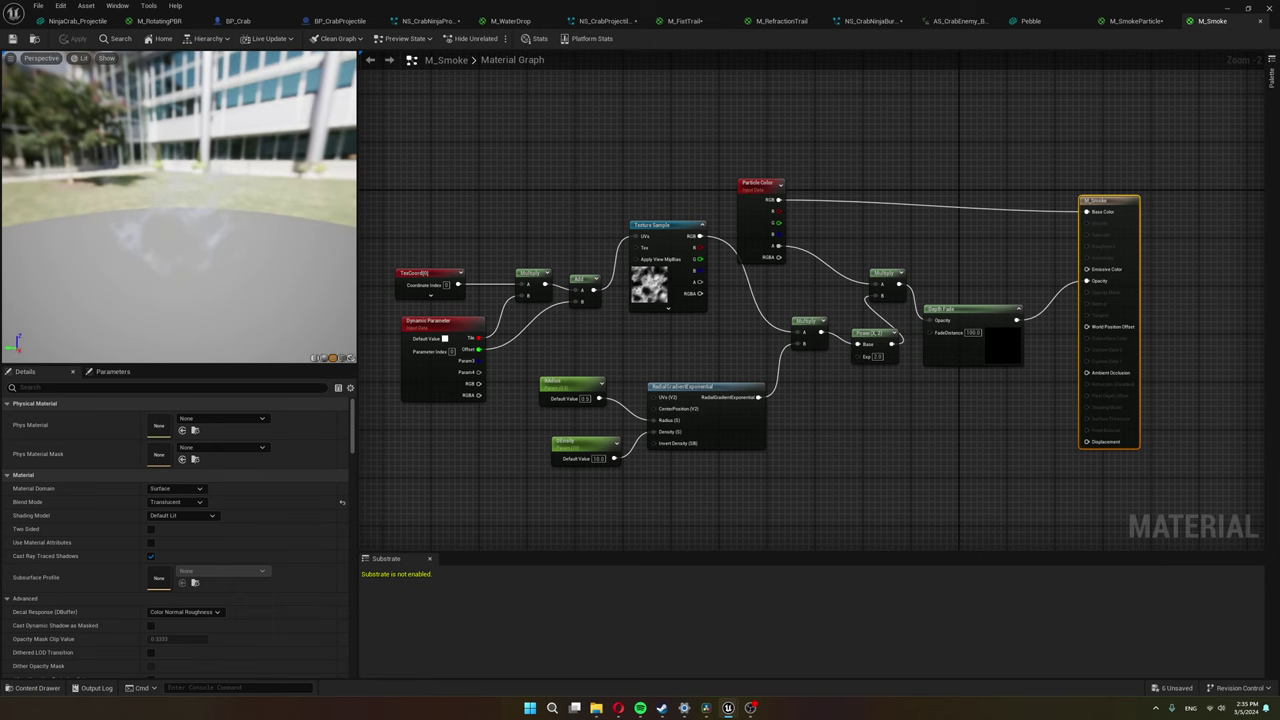
left_click(668, 226)
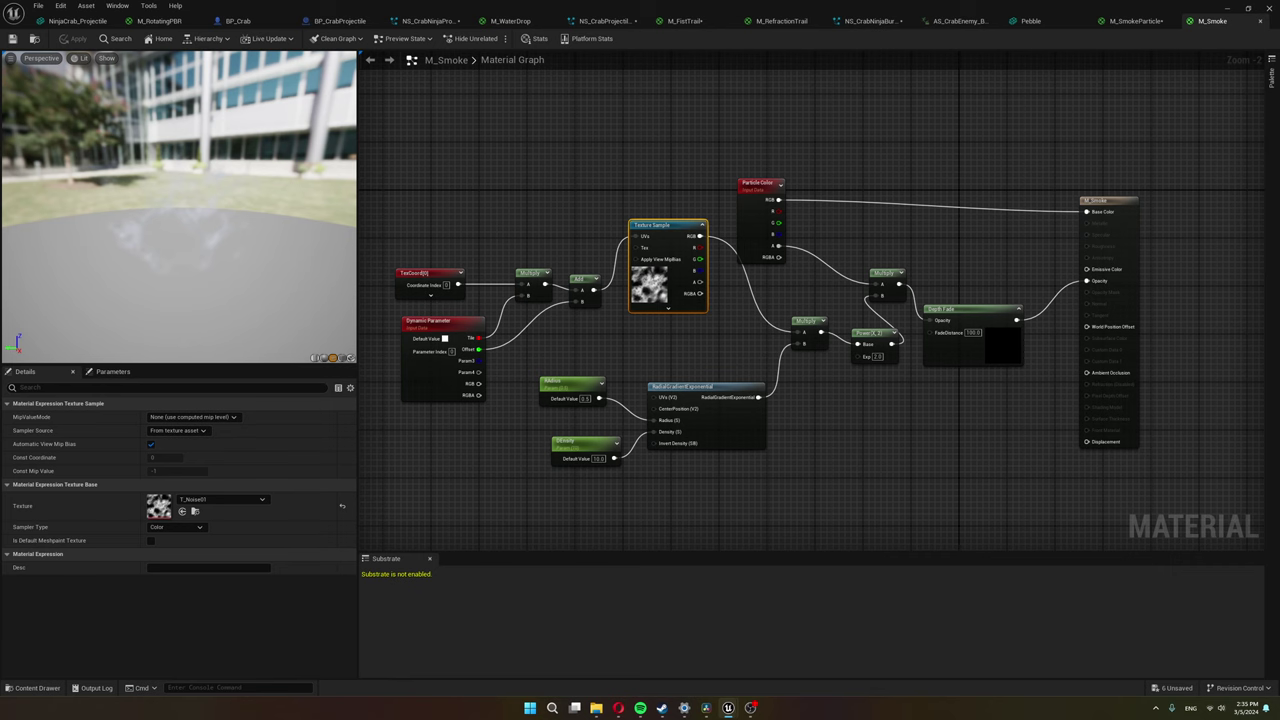
left_click(656, 382)
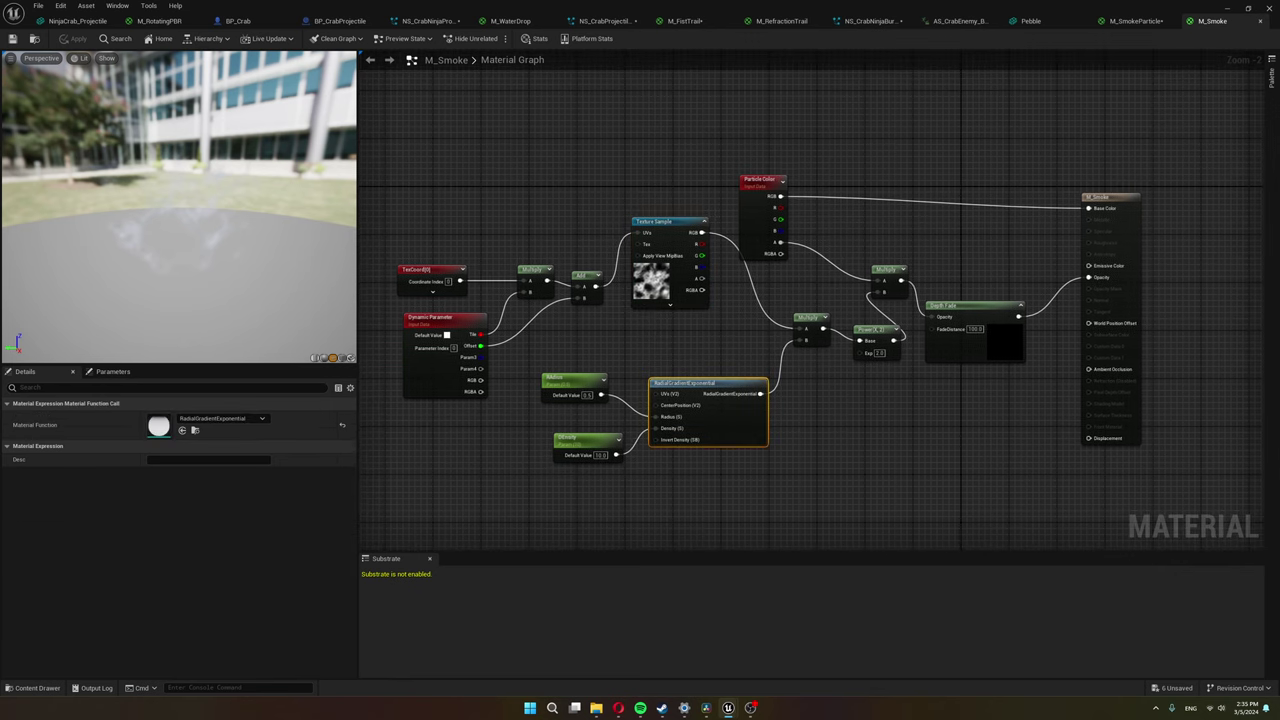
left_click_drag(178, 206, 203, 220)
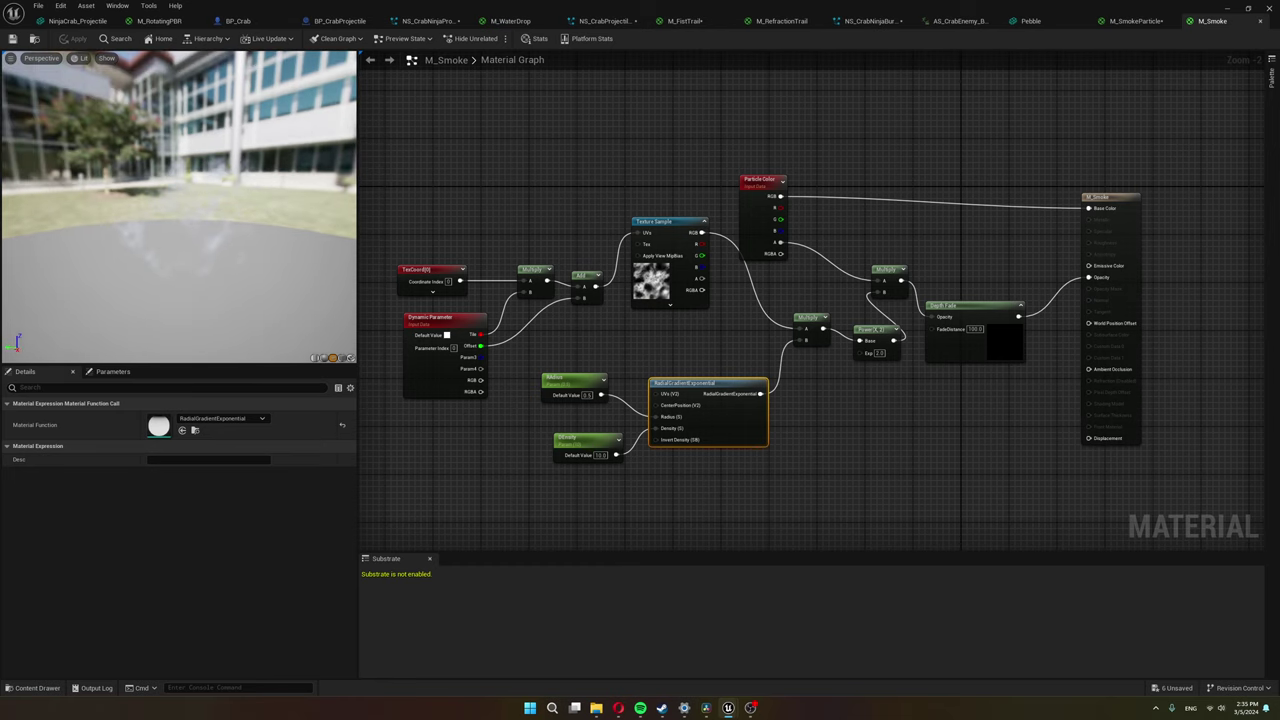
left_click(932, 304)
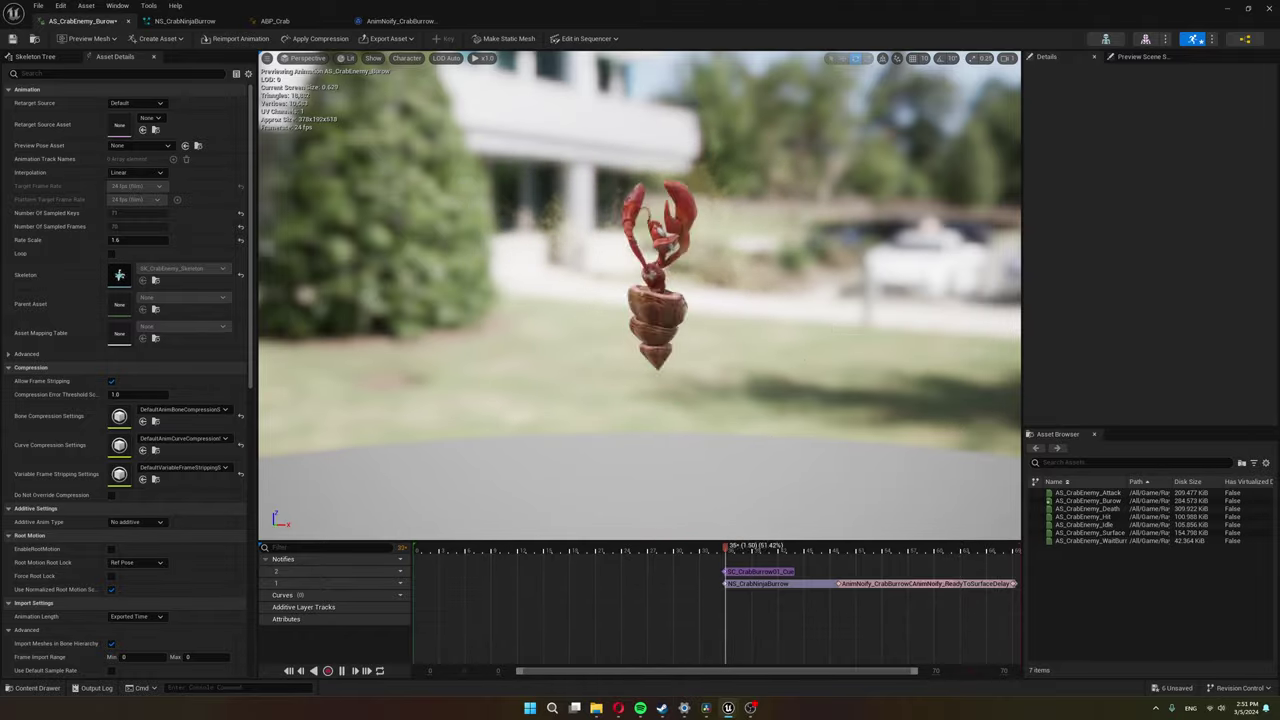
Add a Play Niagara Particle Effect notify before NS_CrabNinjaBurrow on track 1 of AS_CrabEnemy_Burow and view its available Niagara systems.
right_click(558, 588)
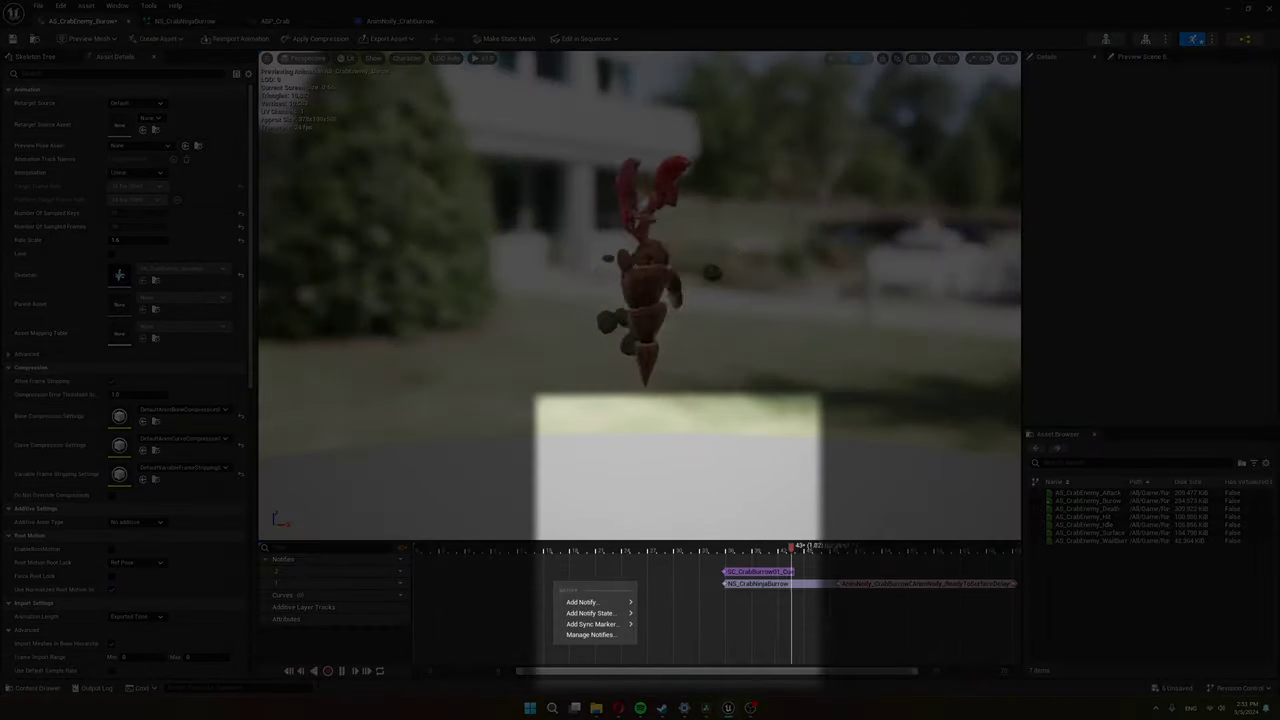
mouse_move(582, 602)
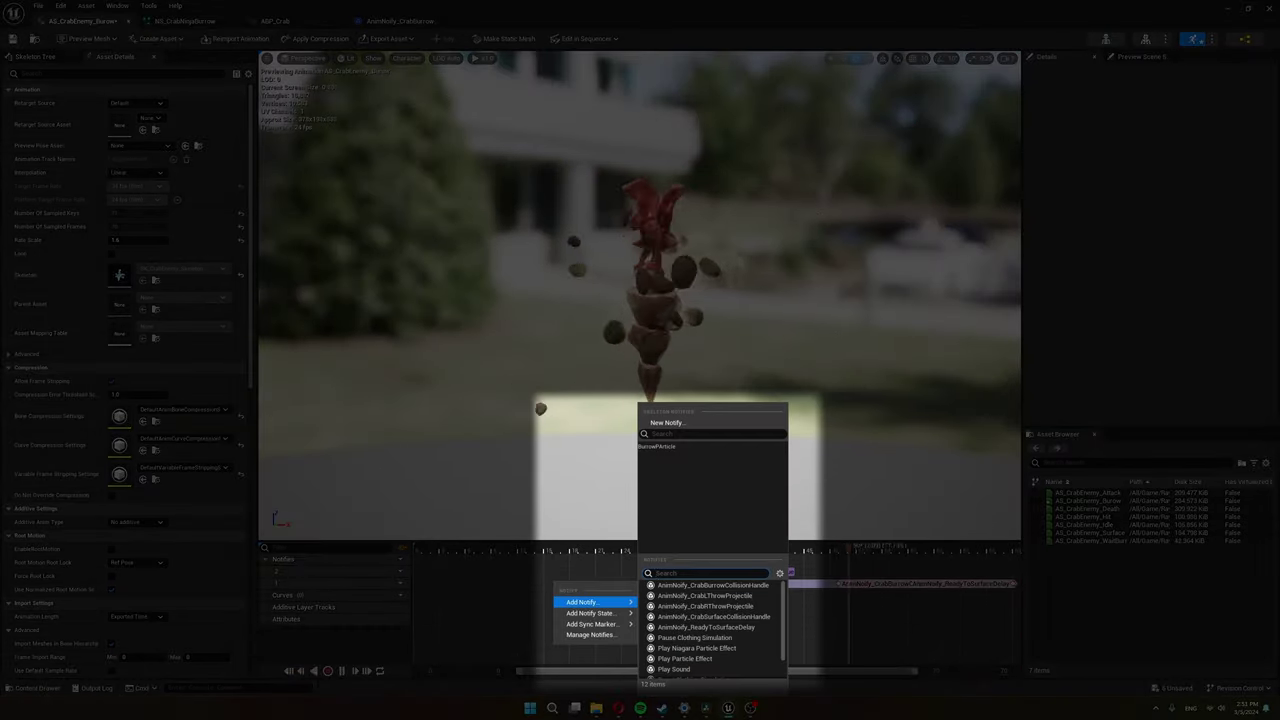
left_click(697, 648)
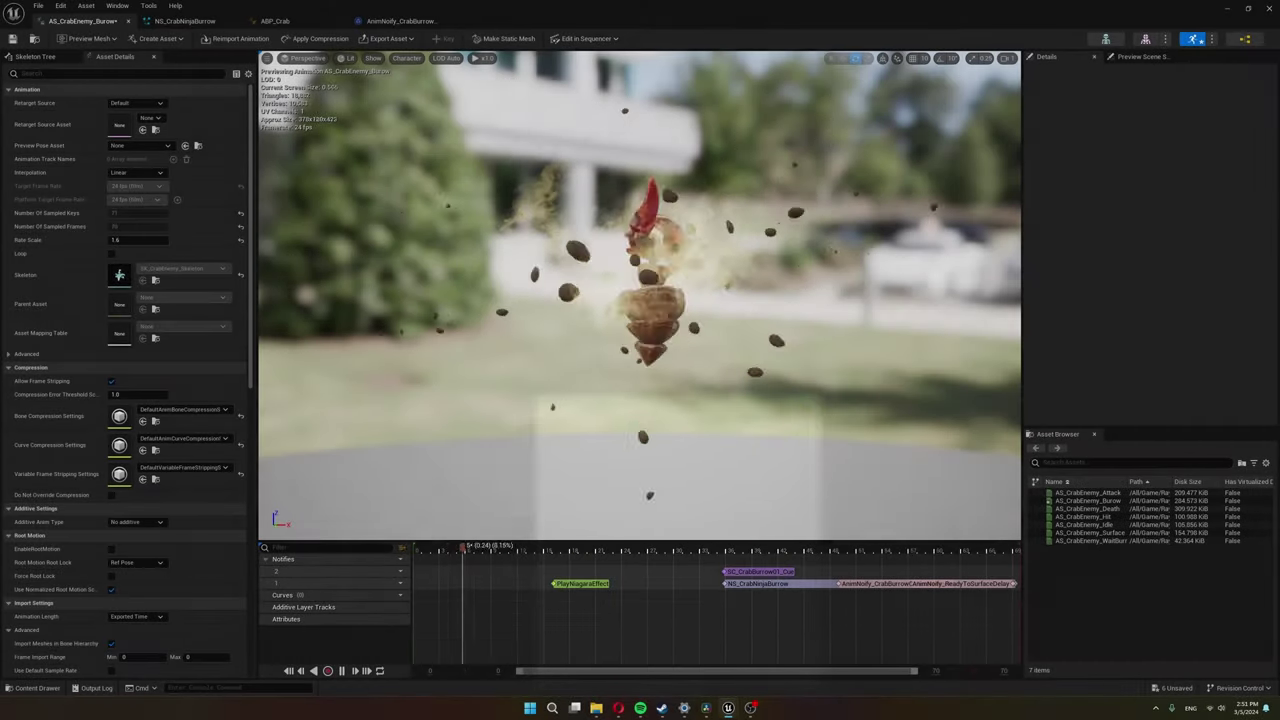
left_click(580, 583)
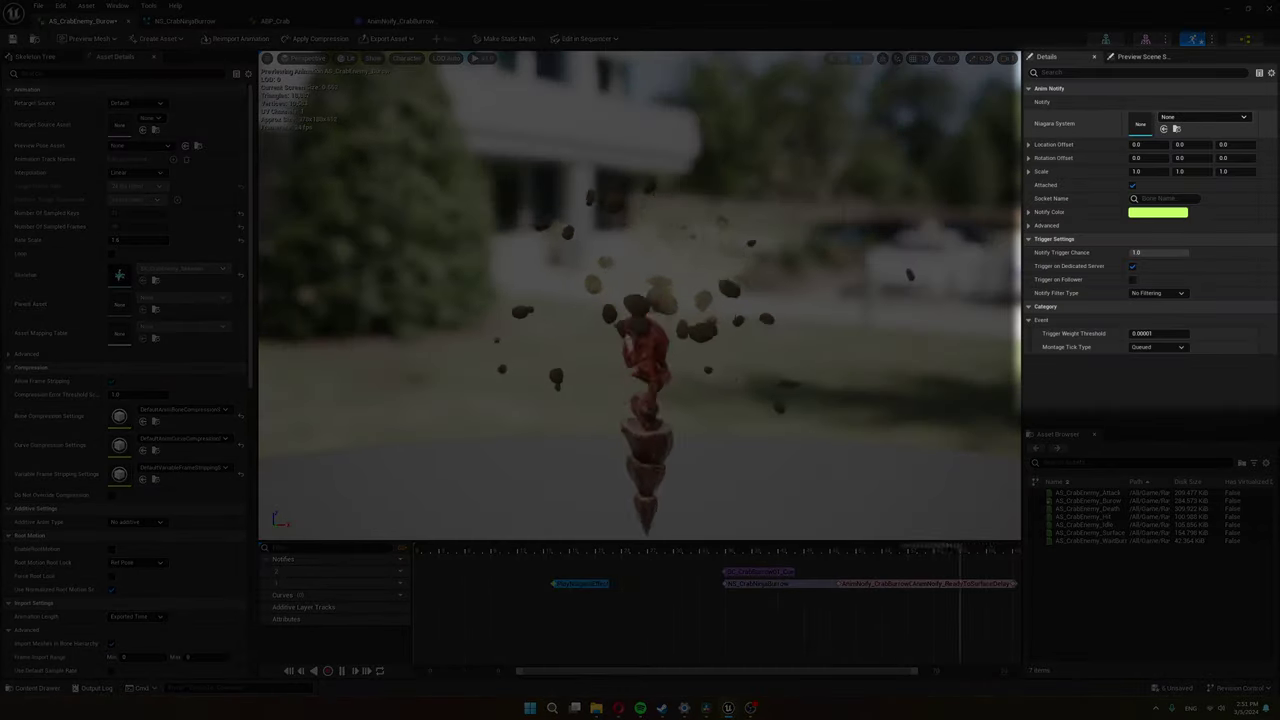
left_click(1200, 117)
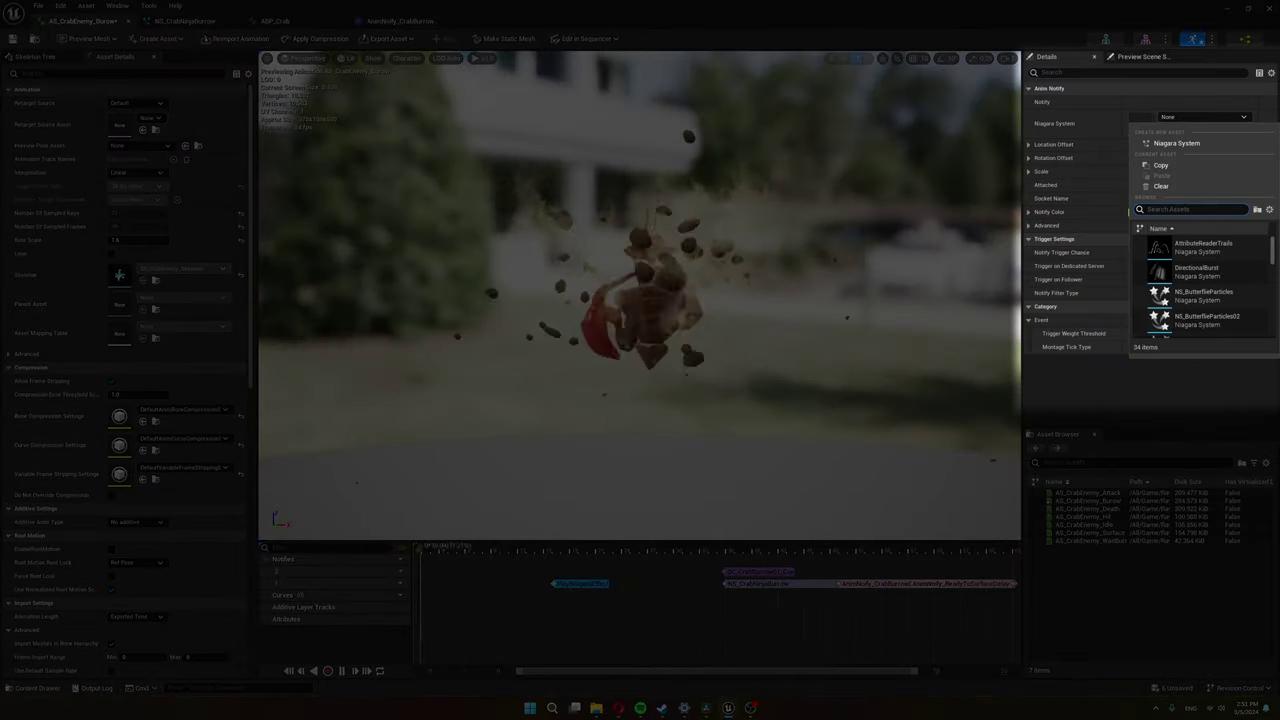
key("Escape")
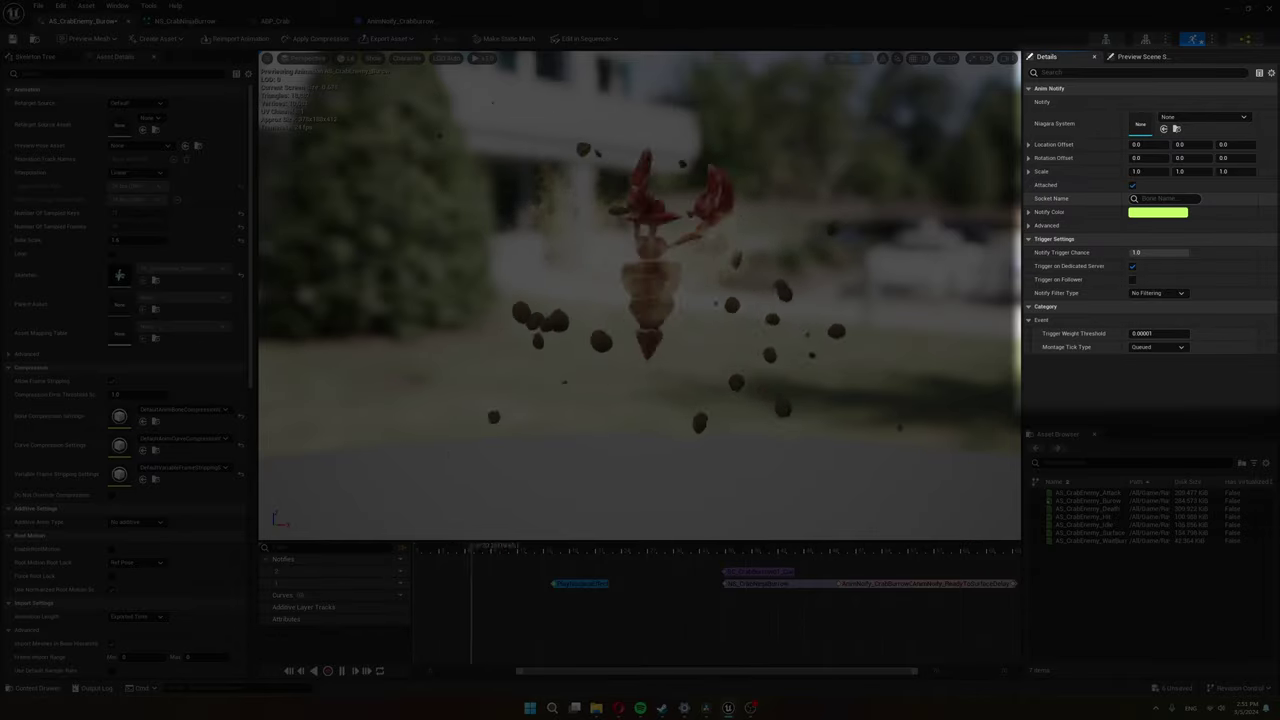